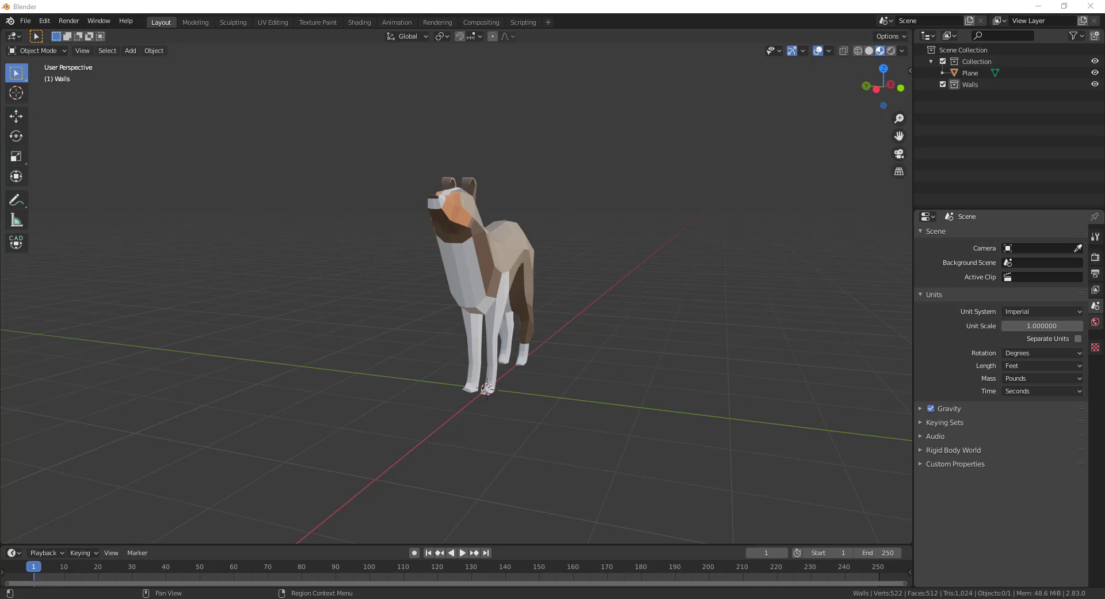
- Switch to the browser and review the Archipack website, opening its Features page and examining the features matrix comparing versions 1.2.8x and 2.x
{"action": "middle_click_drag", "start_coordinate": [464, 315], "coordinate": [467, 309]}
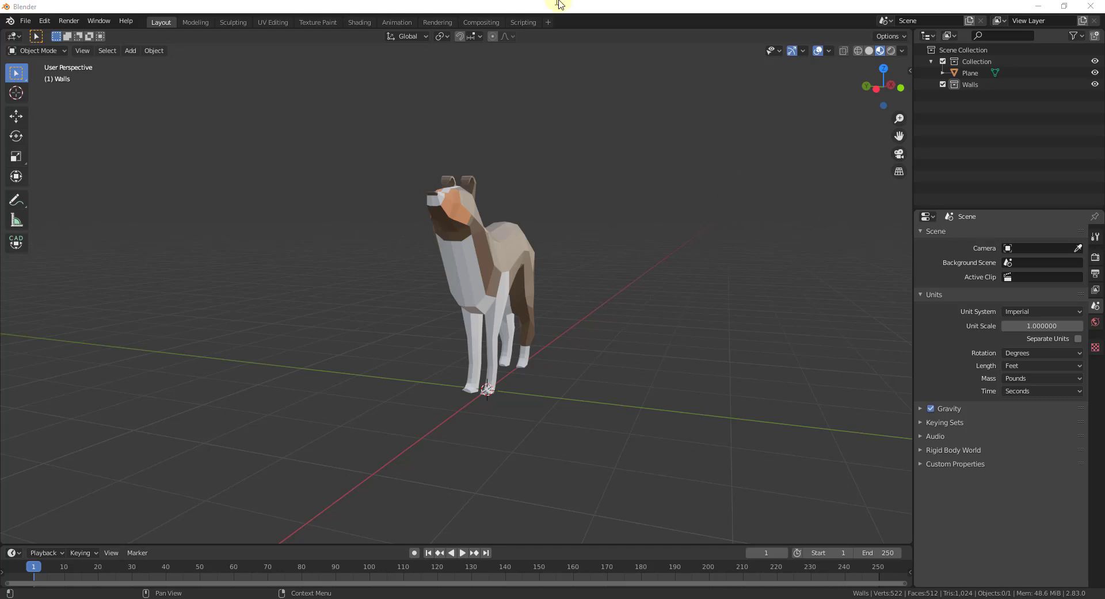
{"action": "key", "text": "alt+Tab"}
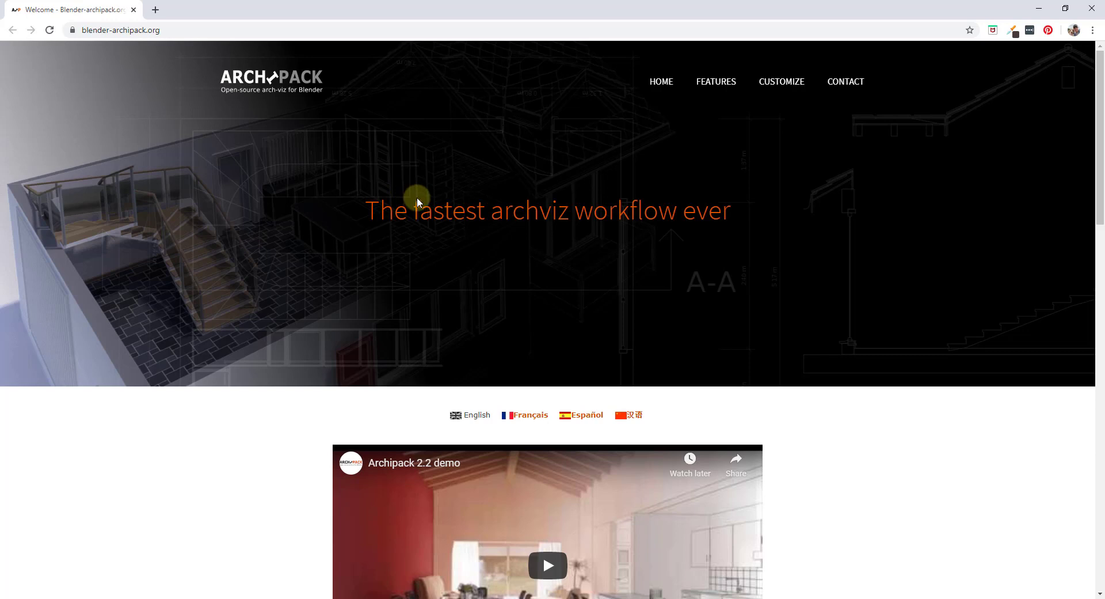
{"action": "scroll", "coordinate": [384, 247], "scroll_direction": "down", "scroll_amount": 3}
{"action": "scroll", "coordinate": [316, 226], "scroll_direction": "down", "scroll_amount": 3}
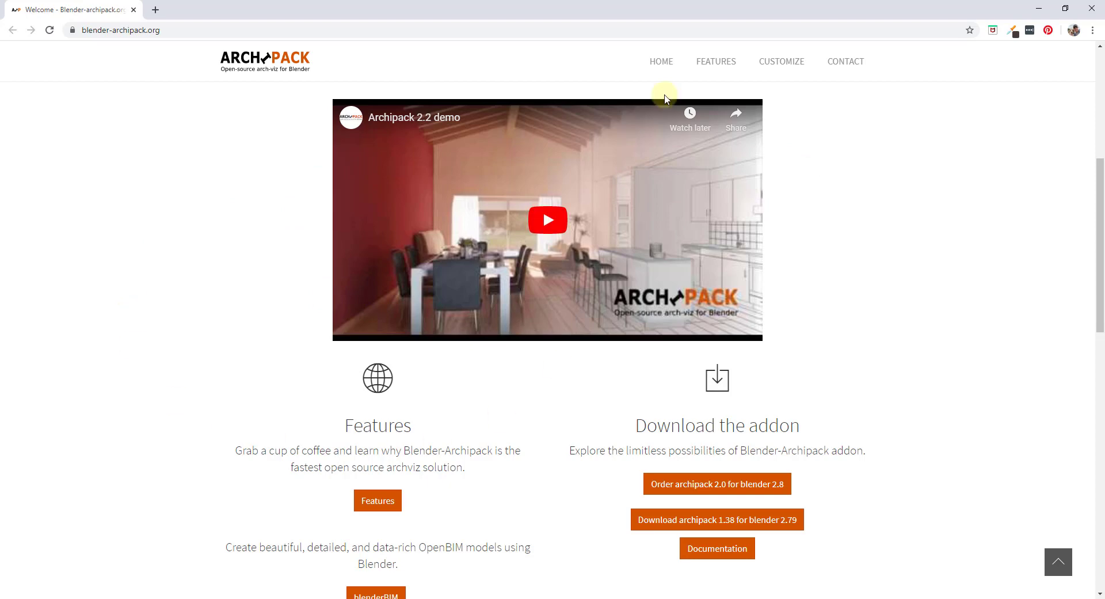
{"action": "left_click", "coordinate": [726, 62]}
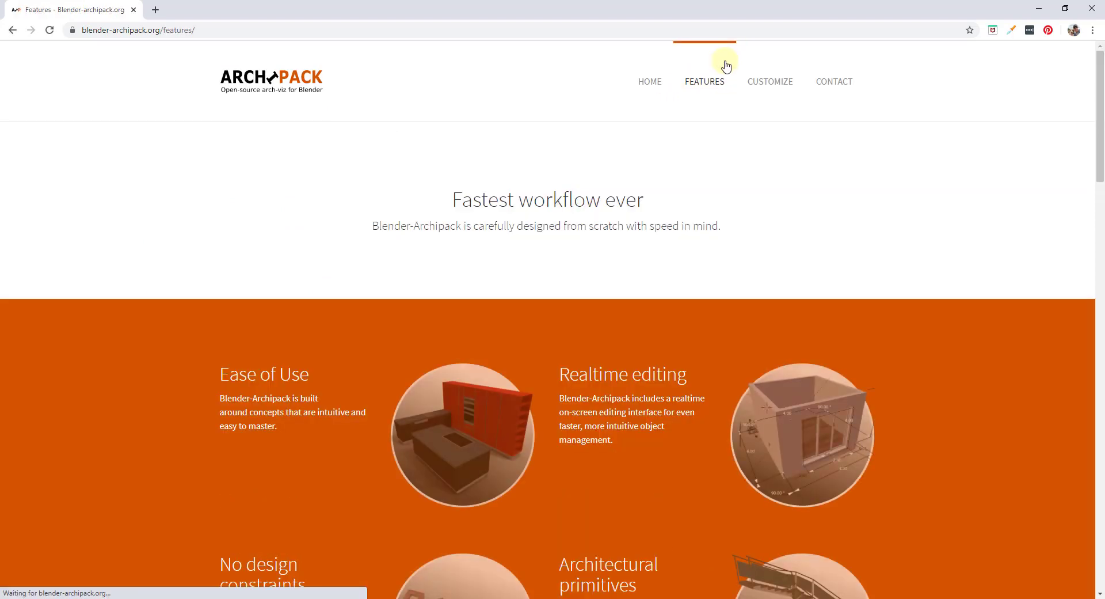
{"action": "scroll", "coordinate": [373, 279], "scroll_direction": "down", "scroll_amount": 7}
{"action": "scroll", "coordinate": [373, 279], "scroll_direction": "down", "scroll_amount": 7}
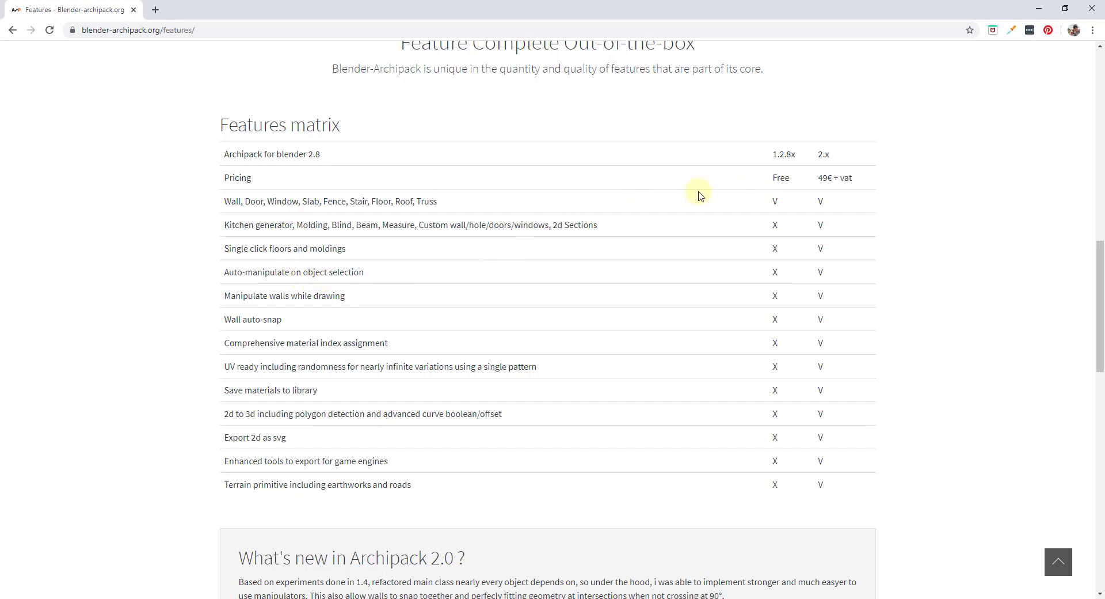
- Switch back to Blender and filter the add-ons in the Preferences by "archi"
{"action": "left_click_drag", "start_coordinate": [549, 11], "coordinate": [1104, 175]}
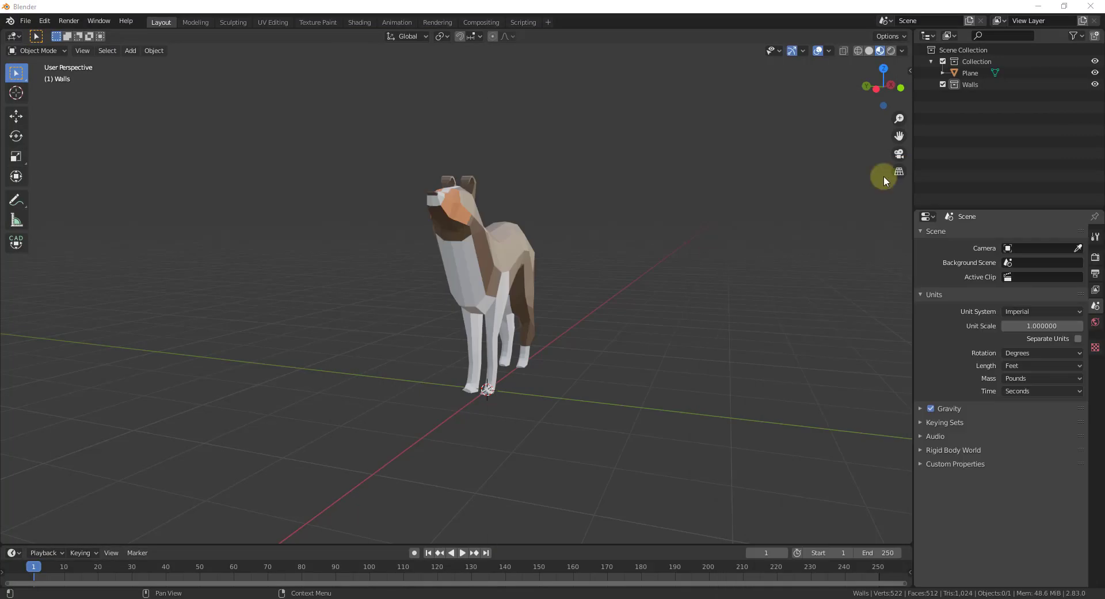
{"action": "middle_click_drag", "start_coordinate": [546, 329], "coordinate": [507, 325]}
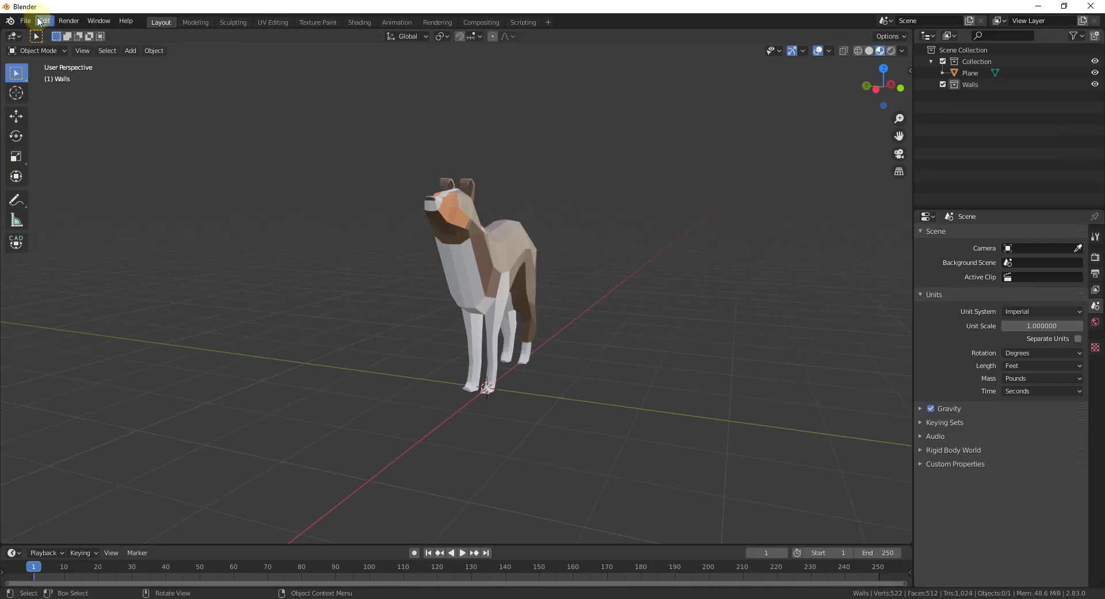
{"action": "left_click", "coordinate": [45, 22]}
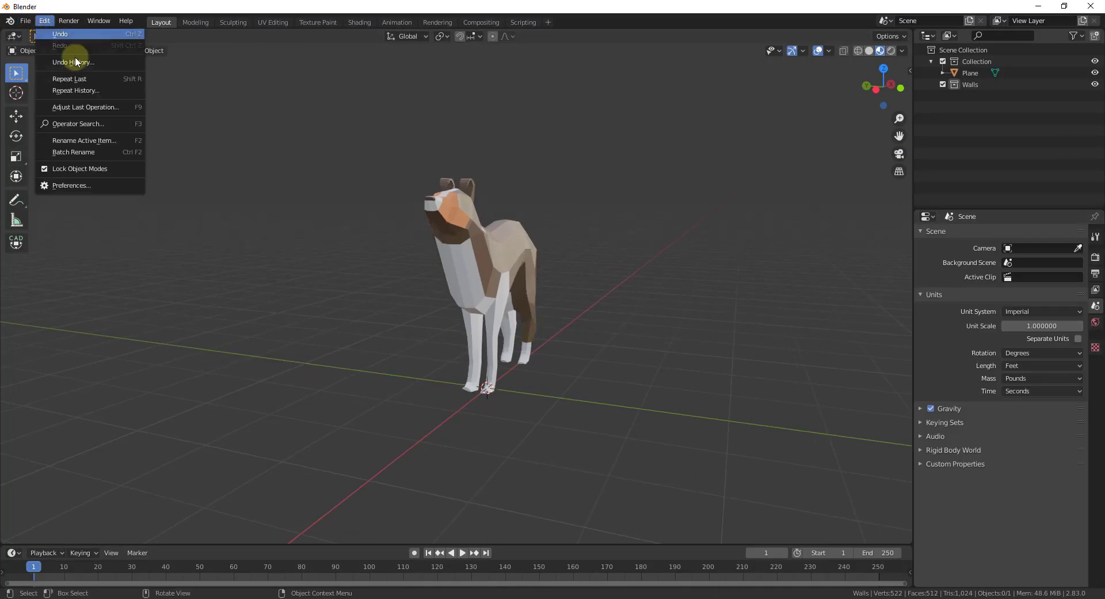
{"action": "left_click", "coordinate": [92, 186]}
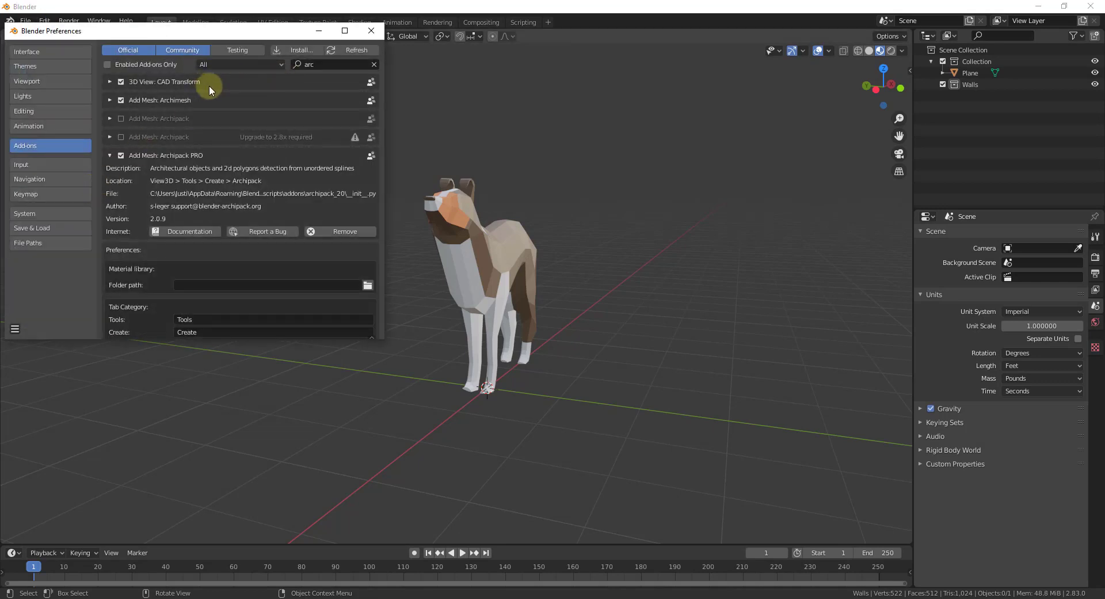
{"action": "left_click", "coordinate": [321, 63]}
{"action": "type", "text": "arhic"}
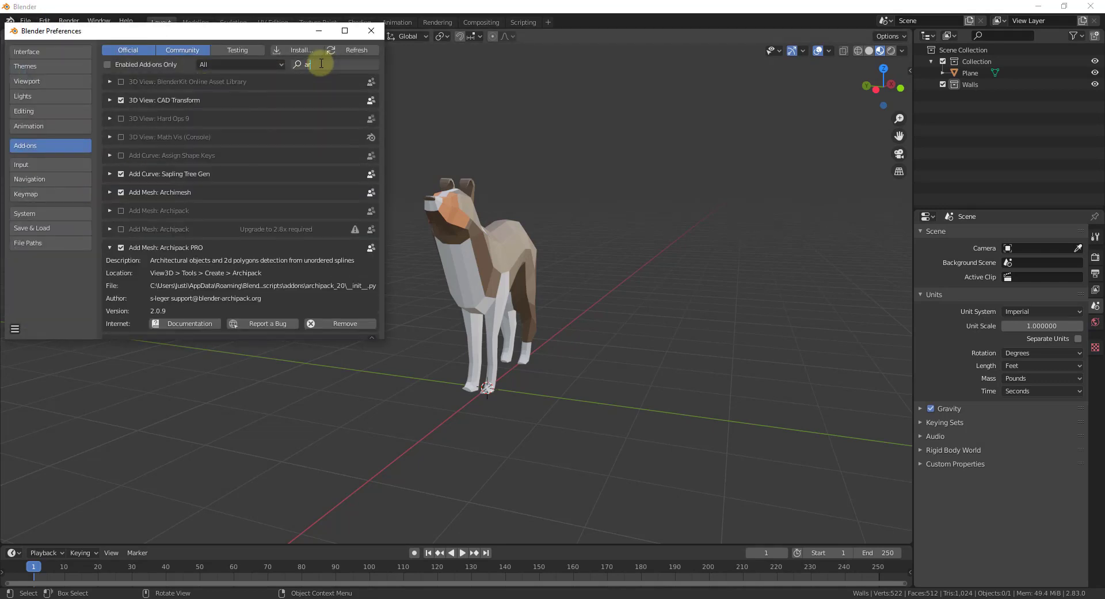
{"action": "key", "text": "BackSpace"}
{"action": "key", "text": "BackSpace"}
{"action": "key", "text": "BackSpace"}
{"action": "type", "text": "chi"}
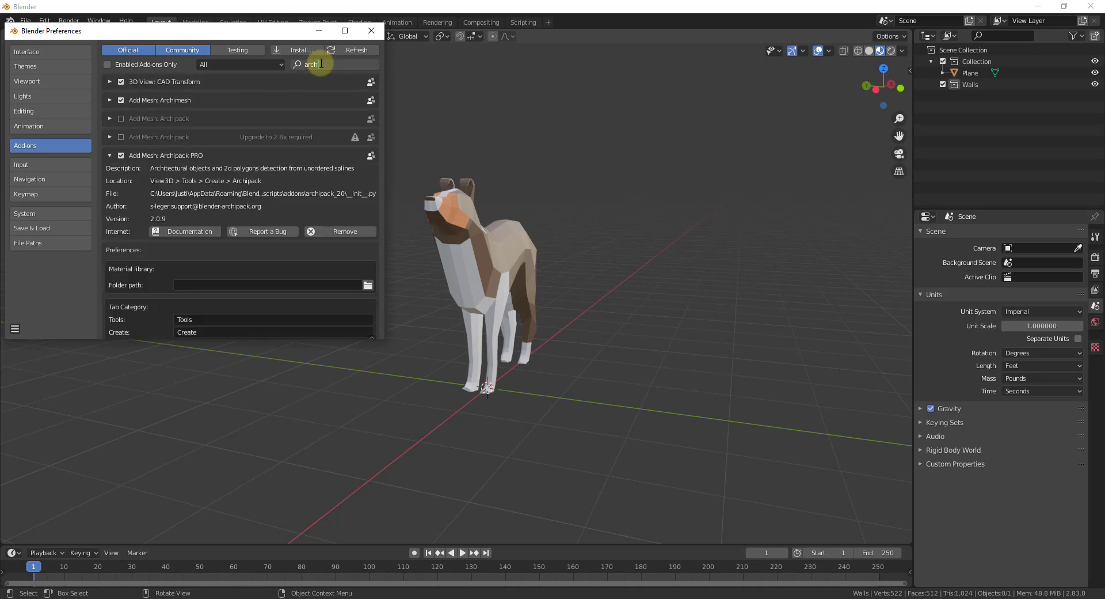
- Disable the Archipack PRO add-on, enable the free Archipack add-on, and close the Preferences
{"action": "left_click", "coordinate": [108, 156]}
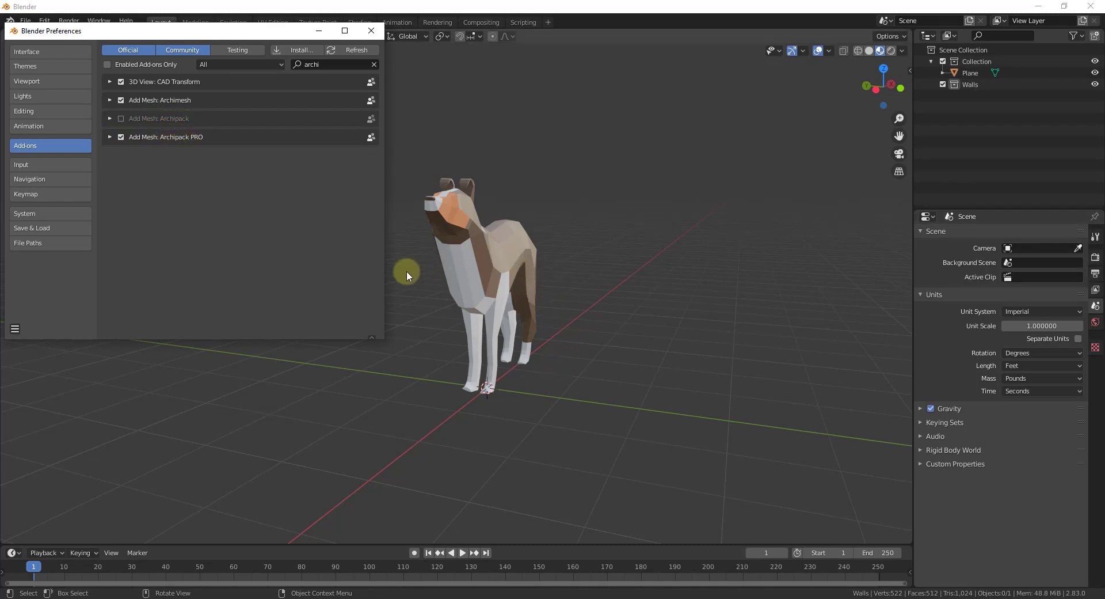
{"action": "left_click", "coordinate": [109, 119]}
{"action": "left_click", "coordinate": [109, 119]}
{"action": "left_click", "coordinate": [121, 136]}
{"action": "left_click", "coordinate": [121, 118]}
{"action": "left_click", "coordinate": [370, 32]}
{"action": "middle_click_drag", "start_coordinate": [493, 284], "coordinate": [585, 306]}
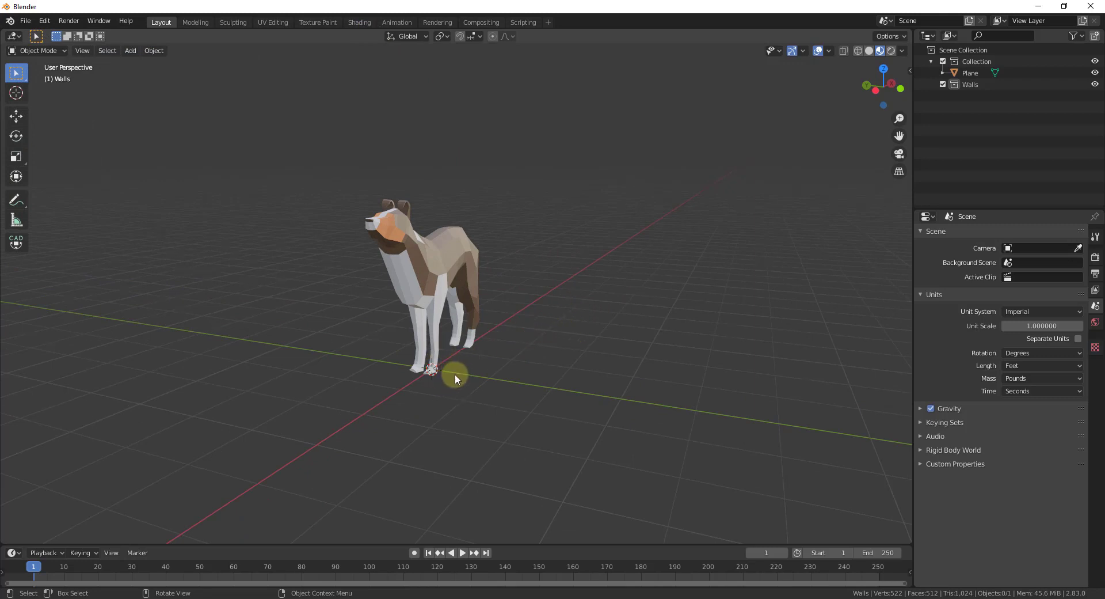
{"action": "key", "text": "shift+a"}
{"action": "mouse_move", "coordinate": [440, 361]}
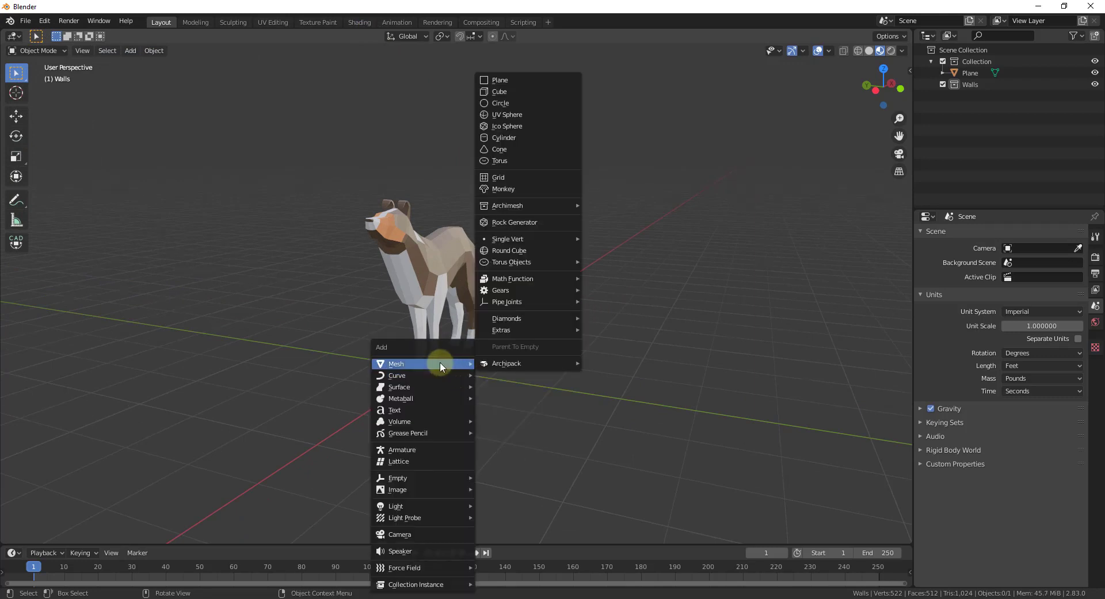
{"action": "mouse_move", "coordinate": [502, 364]}
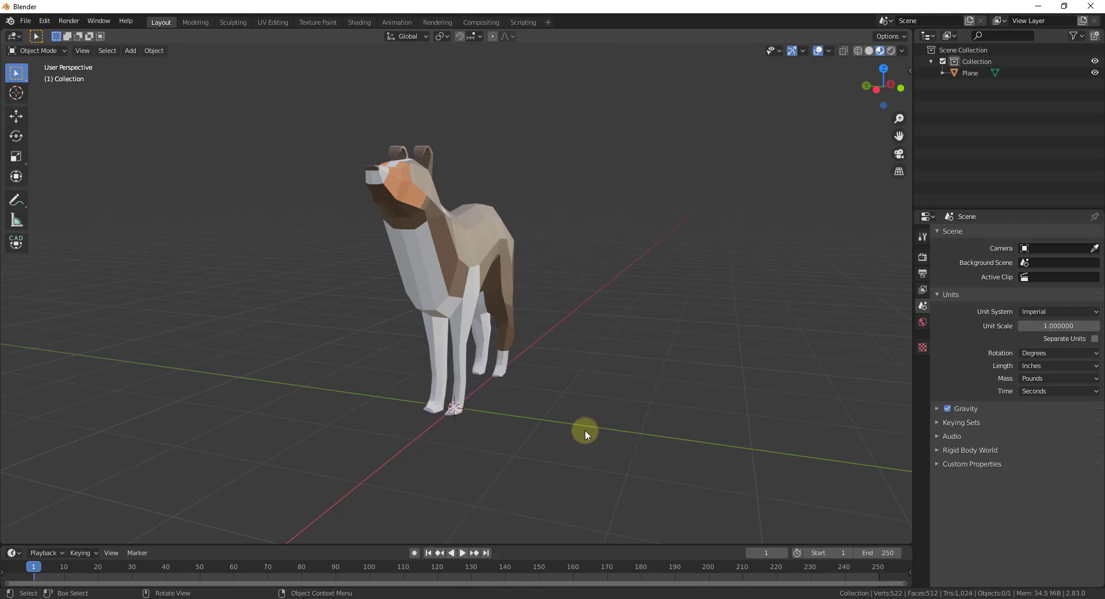
- Add an Archipack wall mesh beside the dog model
{"action": "key", "text": "shift+a"}
{"action": "mouse_move", "coordinate": [531, 364]}
{"action": "mouse_move", "coordinate": [664, 364]}
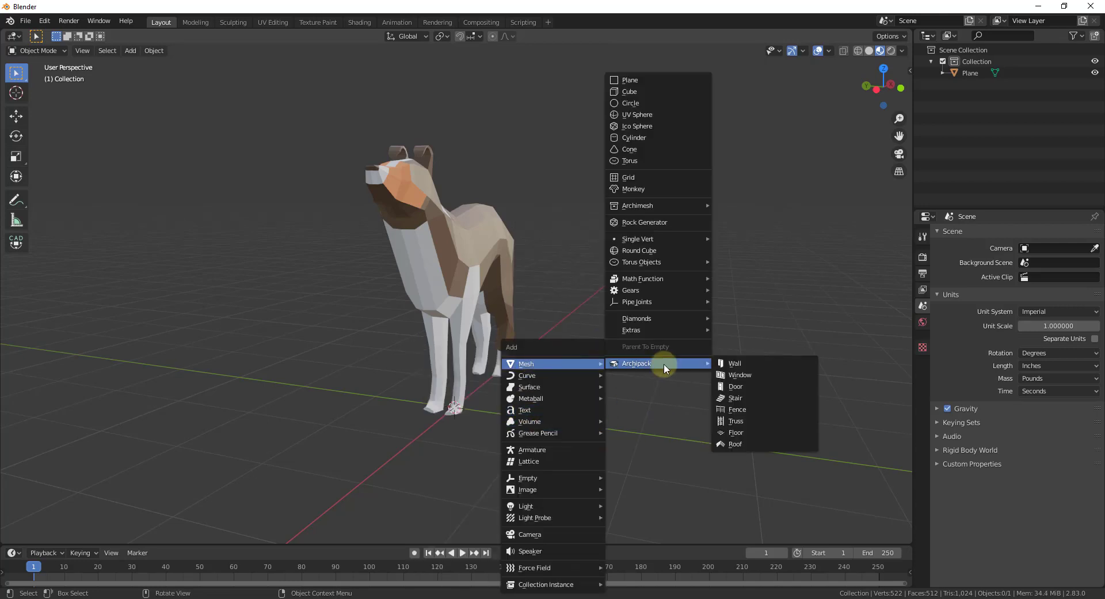
{"action": "left_click", "coordinate": [730, 363]}
{"action": "scroll", "coordinate": [537, 419], "scroll_direction": "down", "scroll_amount": 6}
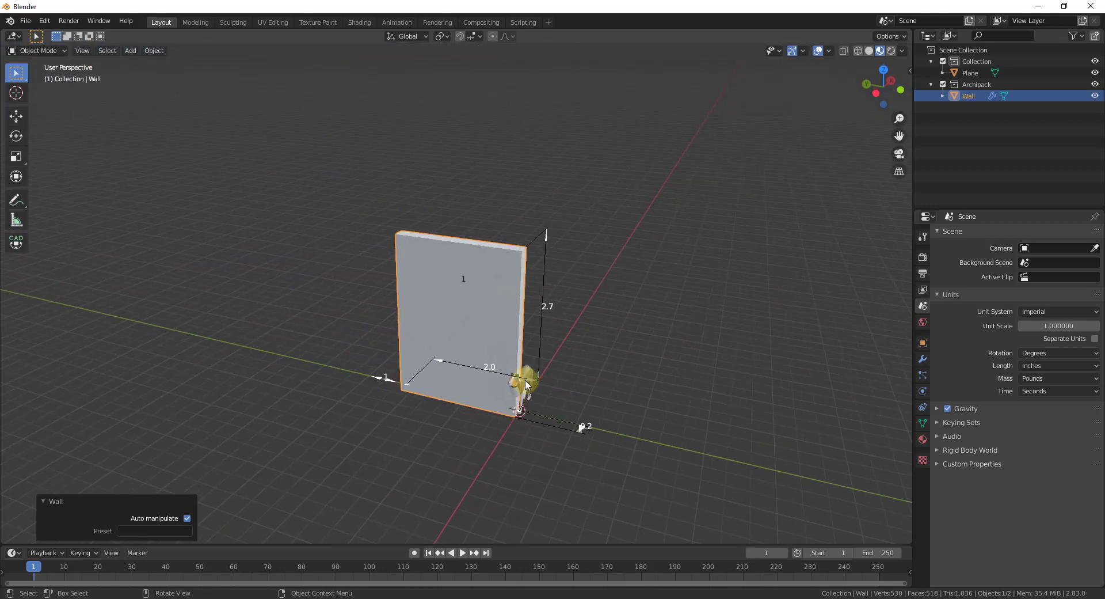
- Set the scene's length unit to Feet so the wall dimensions use it
{"action": "middle_click_drag", "start_coordinate": [646, 407], "coordinate": [630, 391]}
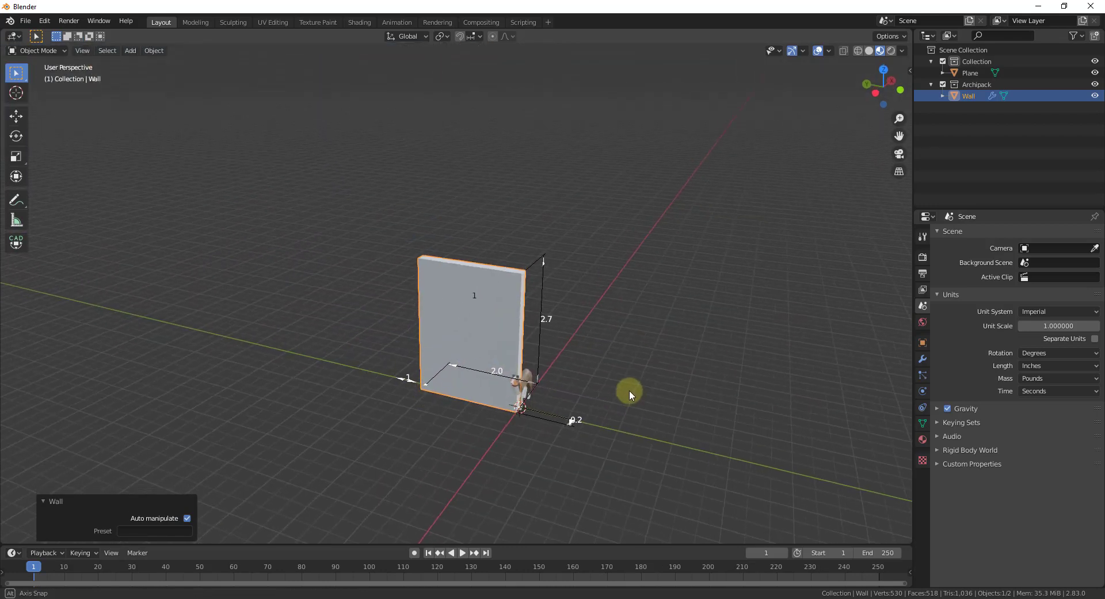
{"action": "left_click", "coordinate": [1034, 367]}
{"action": "left_click", "coordinate": [1024, 385]}
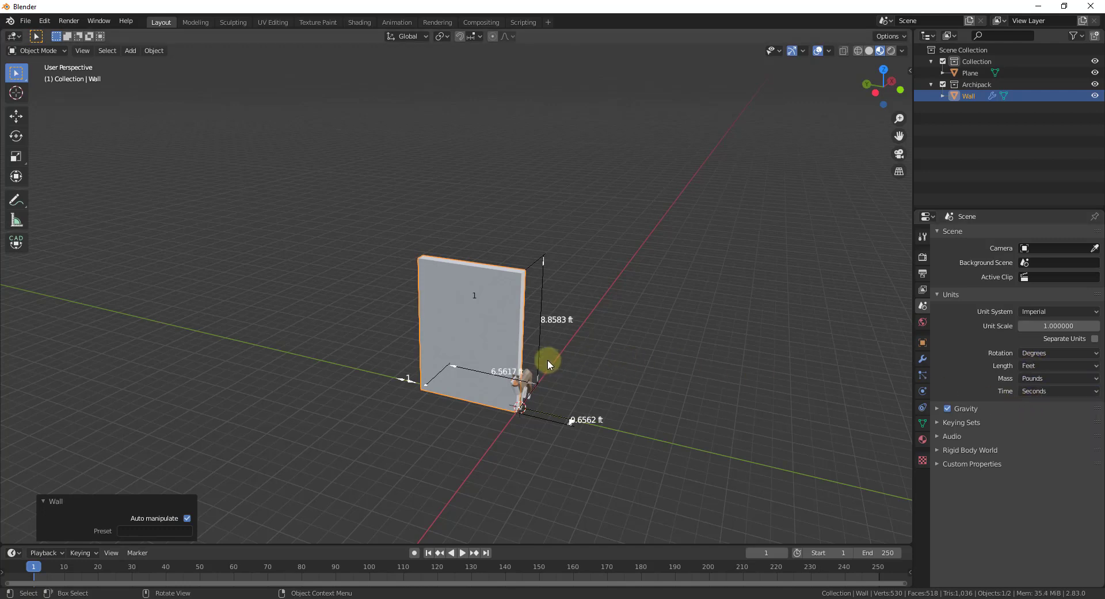
- Open the wall's length dimension for editing
{"action": "middle_click_drag", "start_coordinate": [548, 360], "coordinate": [506, 370]}
{"action": "scroll", "coordinate": [510, 380], "scroll_direction": "up", "scroll_amount": 3}
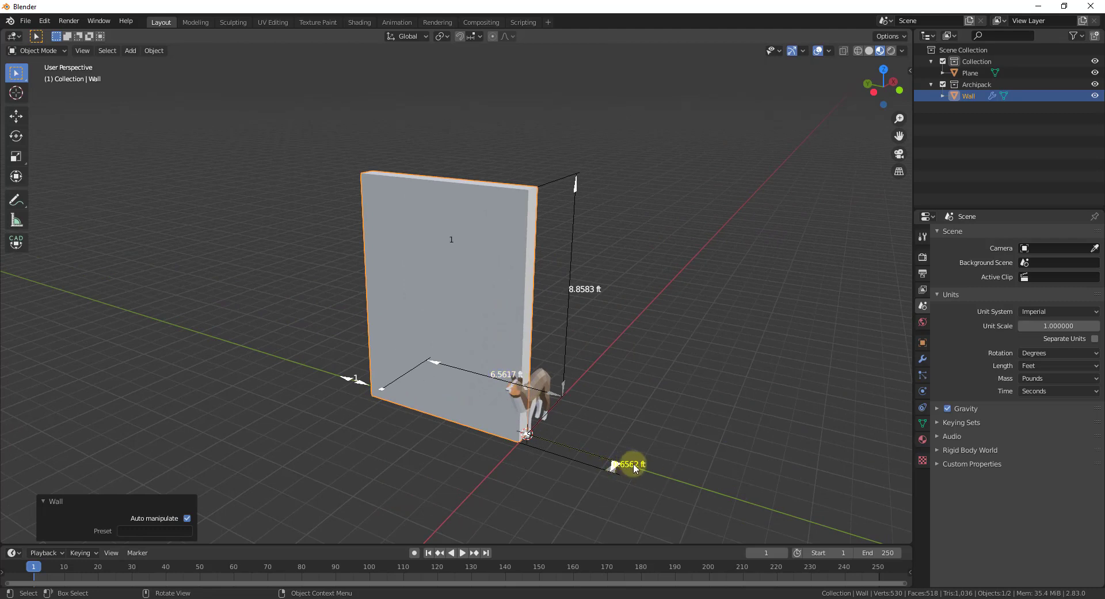
{"action": "left_click", "coordinate": [508, 377]}
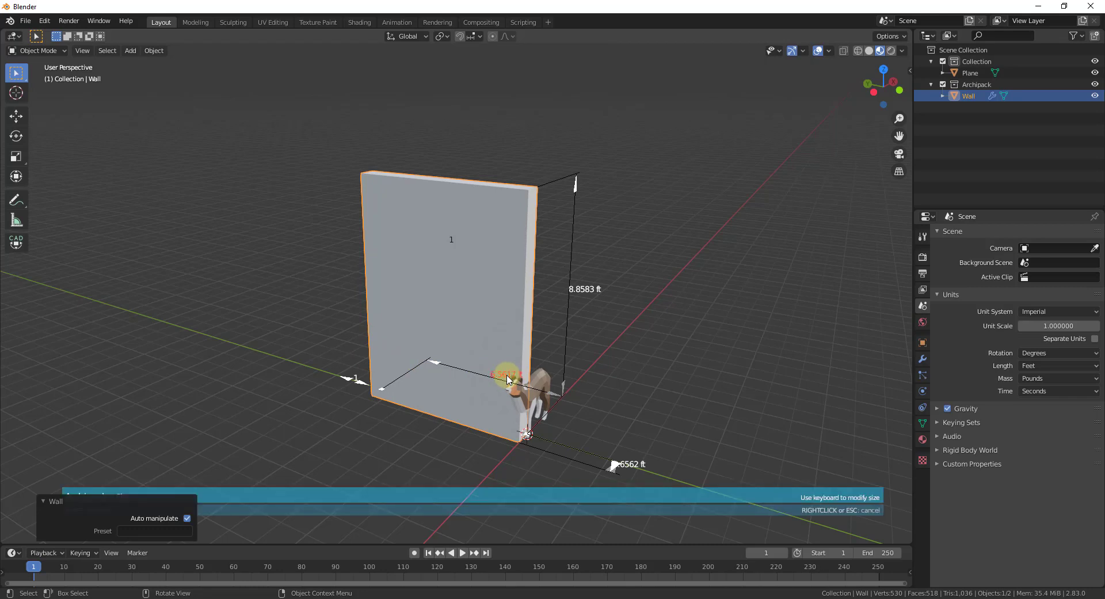
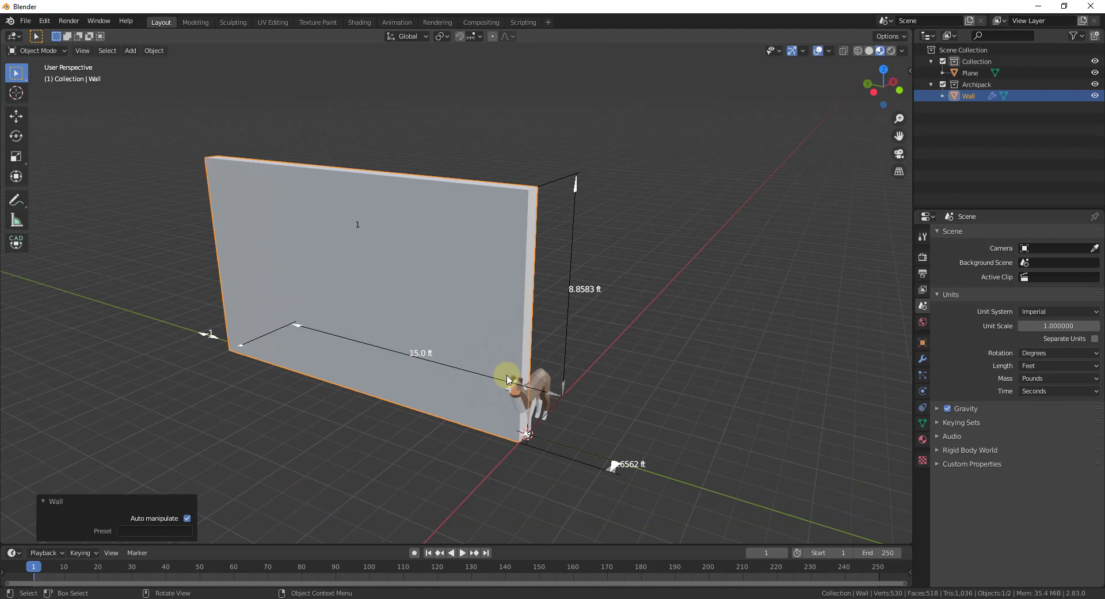
- Set the wall's height to 10 ft
{"action": "scroll", "coordinate": [676, 351], "scroll_direction": "down", "scroll_amount": 3}
{"action": "scroll", "coordinate": [427, 199], "scroll_direction": "up", "scroll_amount": 2}
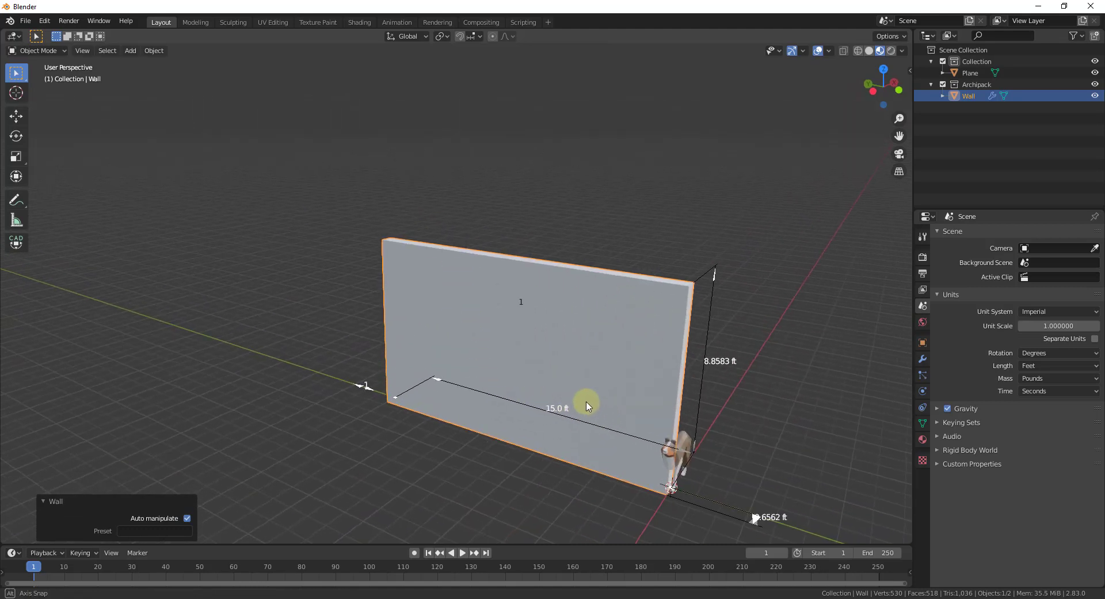
{"action": "left_click", "coordinate": [719, 359]}
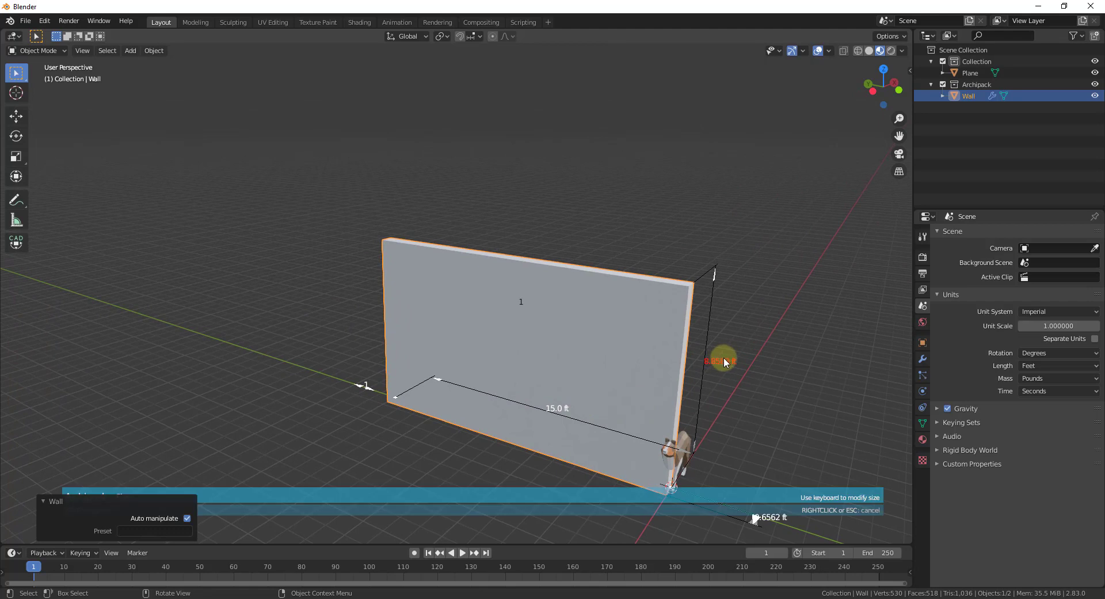
{"action": "type", "text": "10"}
{"action": "key", "text": "Return"}
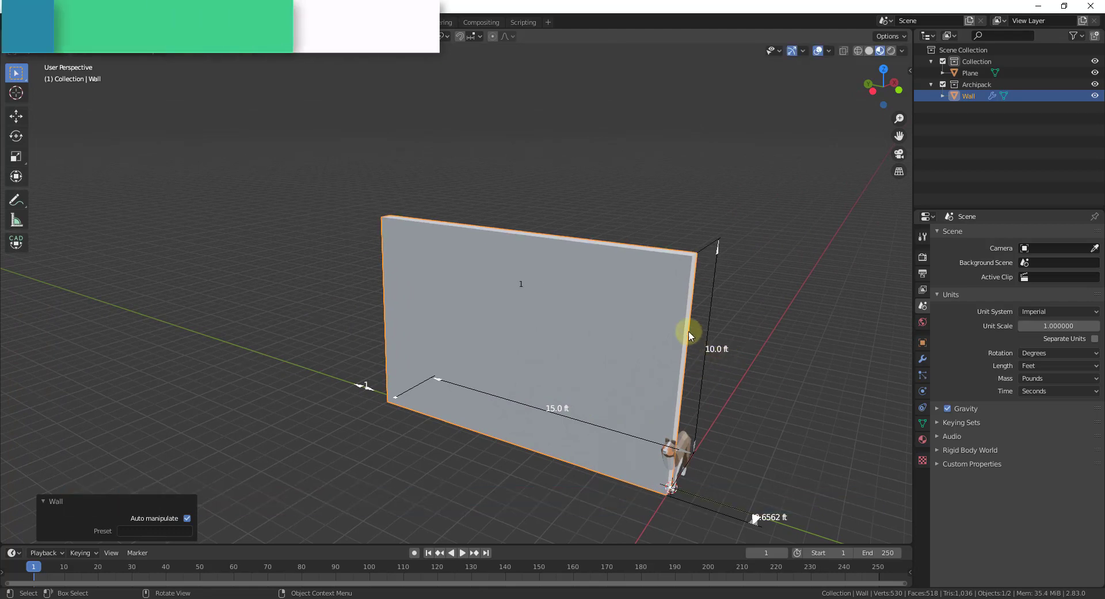
- Set the wall's thickness to 0.5 ft
{"action": "scroll", "coordinate": [526, 321], "scroll_direction": "down", "scroll_amount": 2}
{"action": "left_click", "coordinate": [654, 452]}
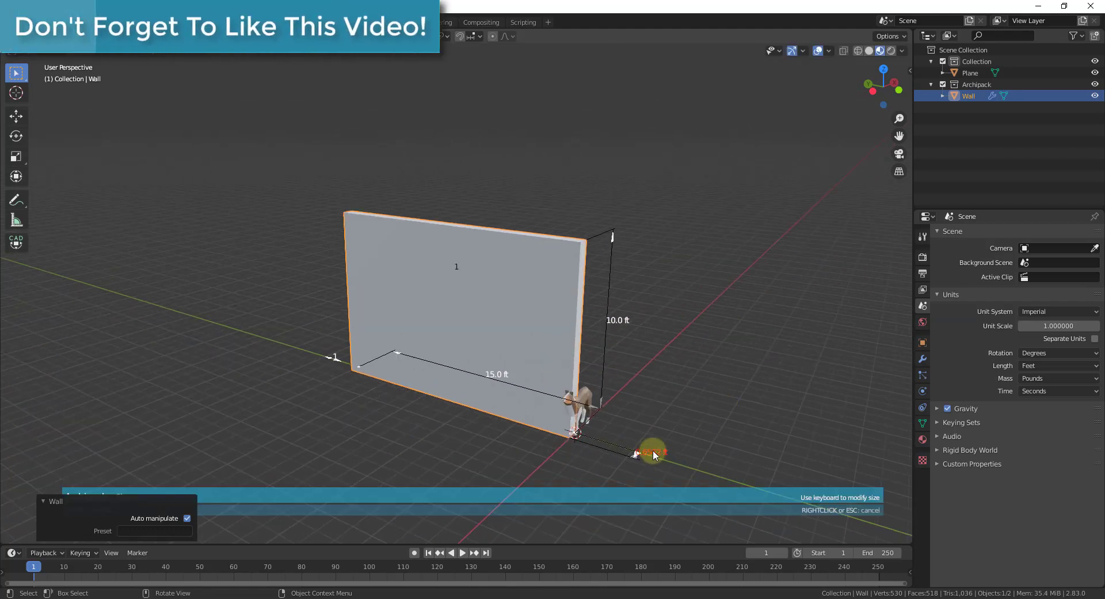
{"action": "type", "text": ".5"}
{"action": "key", "text": "Return"}
{"action": "scroll", "coordinate": [610, 443], "scroll_direction": "up", "scroll_amount": 2}
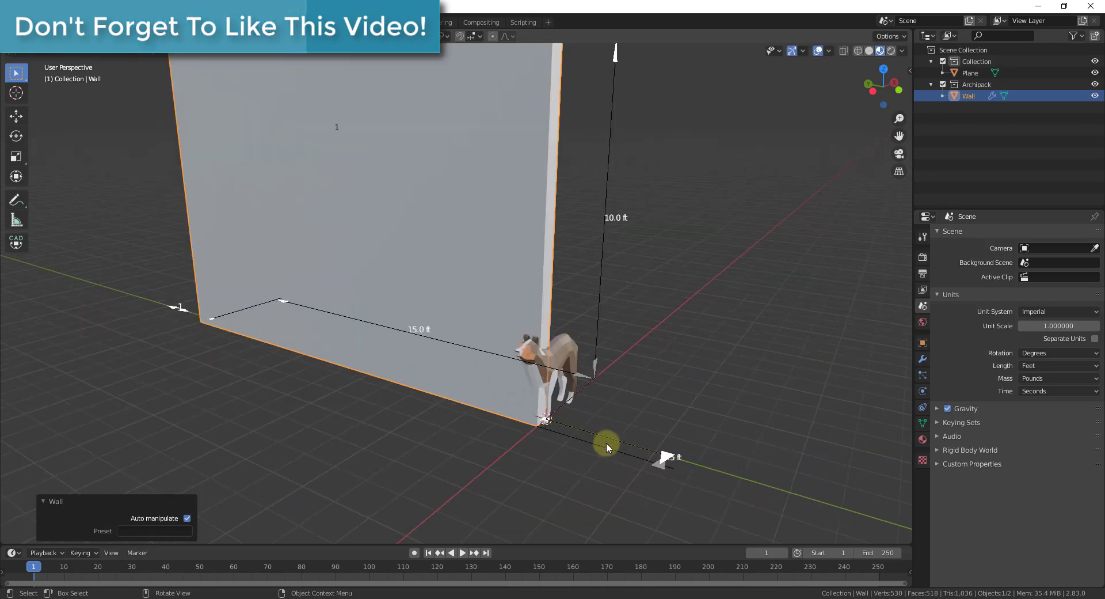
- Add a second wall segment at the far end of the first one and set its length to 20 ft
{"action": "scroll", "coordinate": [633, 427], "scroll_direction": "down", "scroll_amount": 4}
{"action": "middle_click_drag", "start_coordinate": [667, 434], "coordinate": [618, 373]}
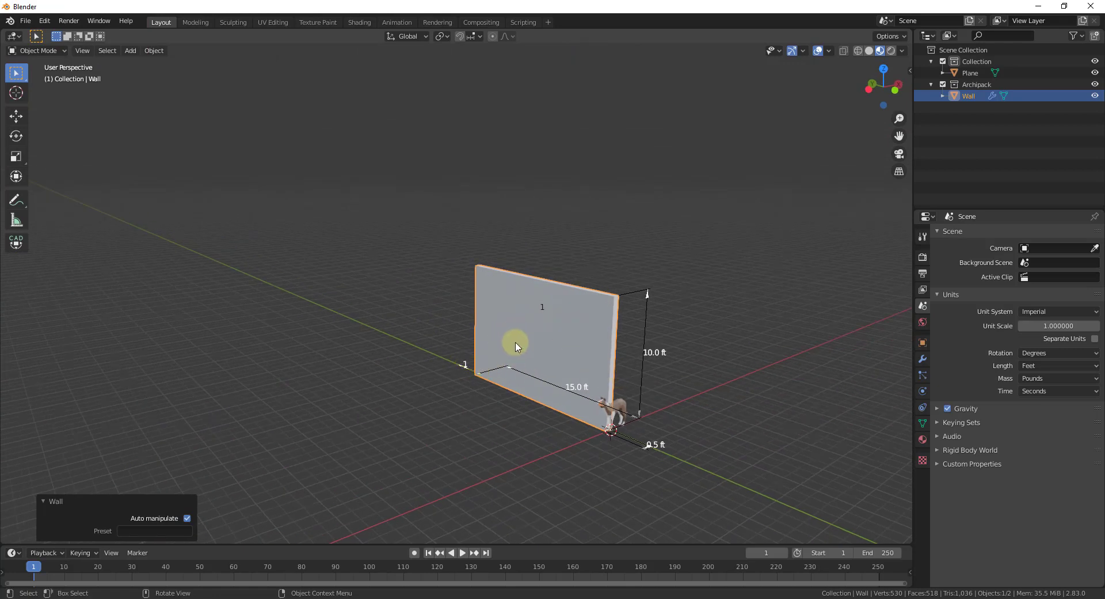
{"action": "middle_click_drag", "start_coordinate": [513, 348], "coordinate": [655, 351]}
{"action": "scroll", "coordinate": [742, 355], "scroll_direction": "up", "scroll_amount": 2}
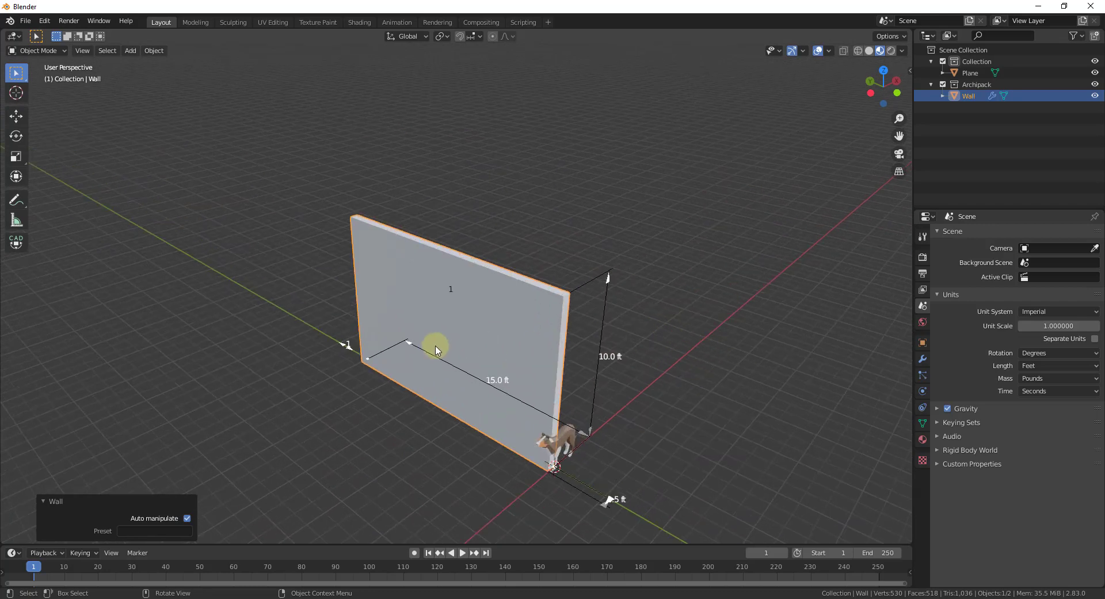
{"action": "left_click", "coordinate": [341, 347]}
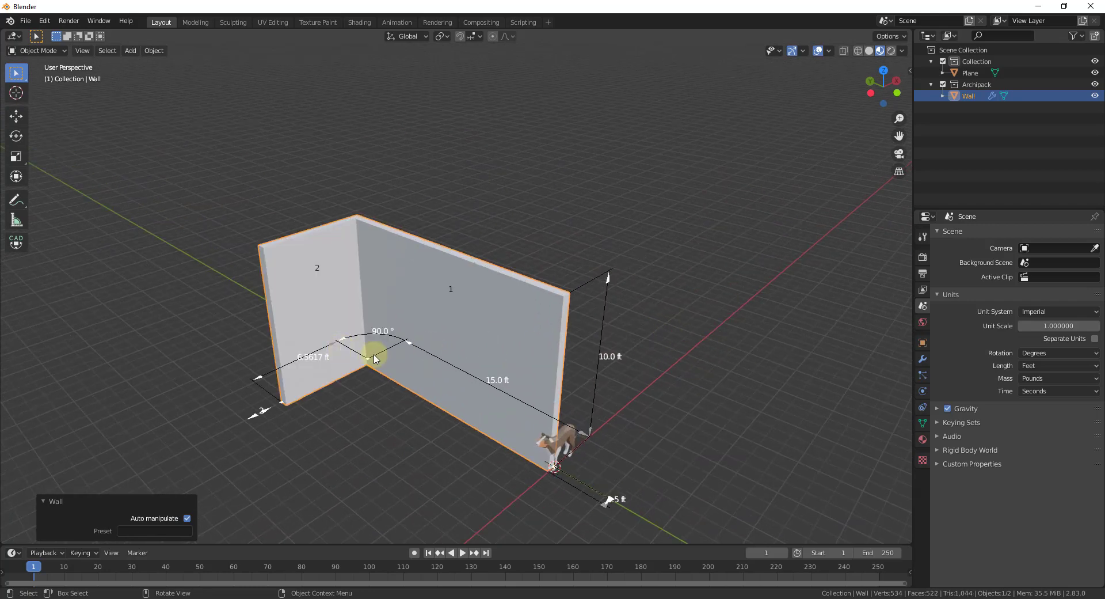
{"action": "scroll", "coordinate": [530, 273], "scroll_direction": "down", "scroll_amount": 3}
{"action": "scroll", "coordinate": [438, 331], "scroll_direction": "up", "scroll_amount": 3}
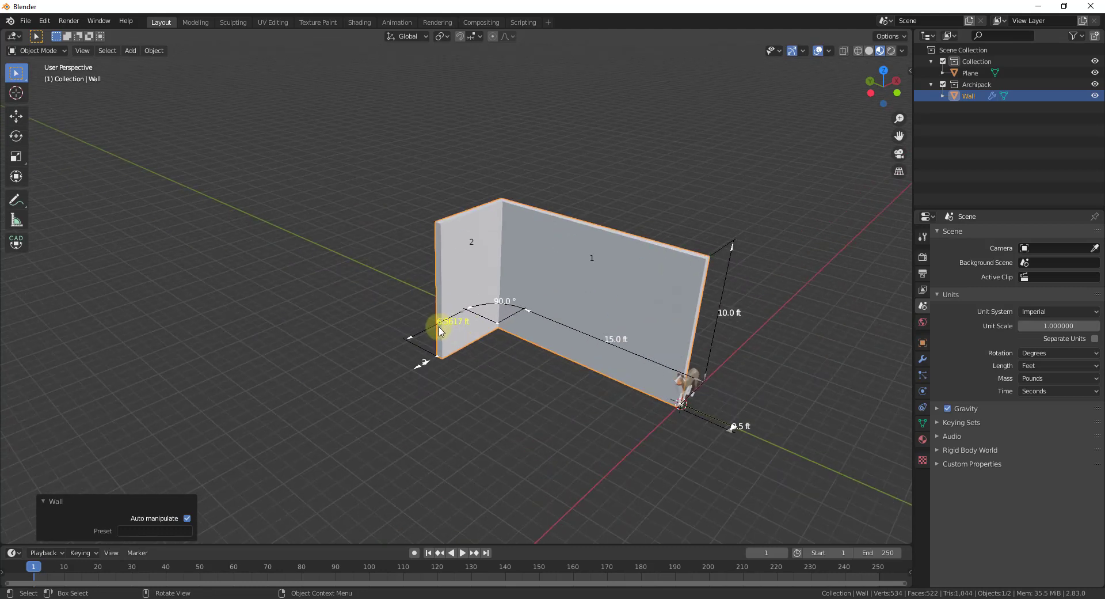
{"action": "left_click", "coordinate": [451, 320]}
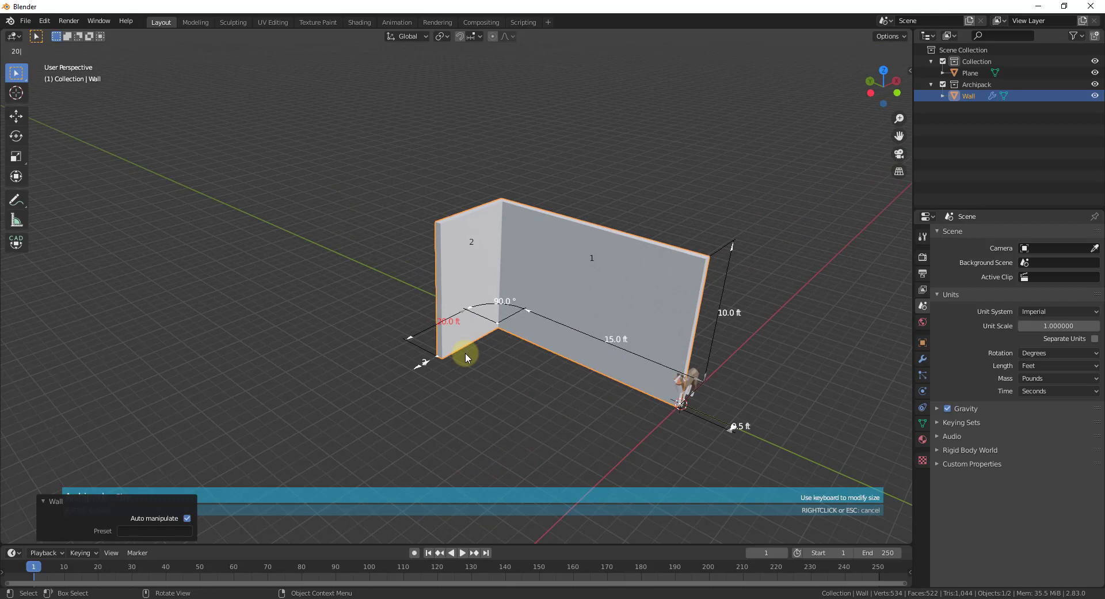
{"action": "type", "text": "20"}
{"action": "key", "text": "Return"}
- Swing the second wall segment freely about the corner, and set the corner angle back to 90°
{"action": "scroll", "coordinate": [651, 264], "scroll_direction": "down", "scroll_amount": 3}
{"action": "middle_click_drag", "start_coordinate": [423, 366], "coordinate": [385, 369]}
{"action": "scroll", "coordinate": [564, 330], "scroll_direction": "up", "scroll_amount": 2}
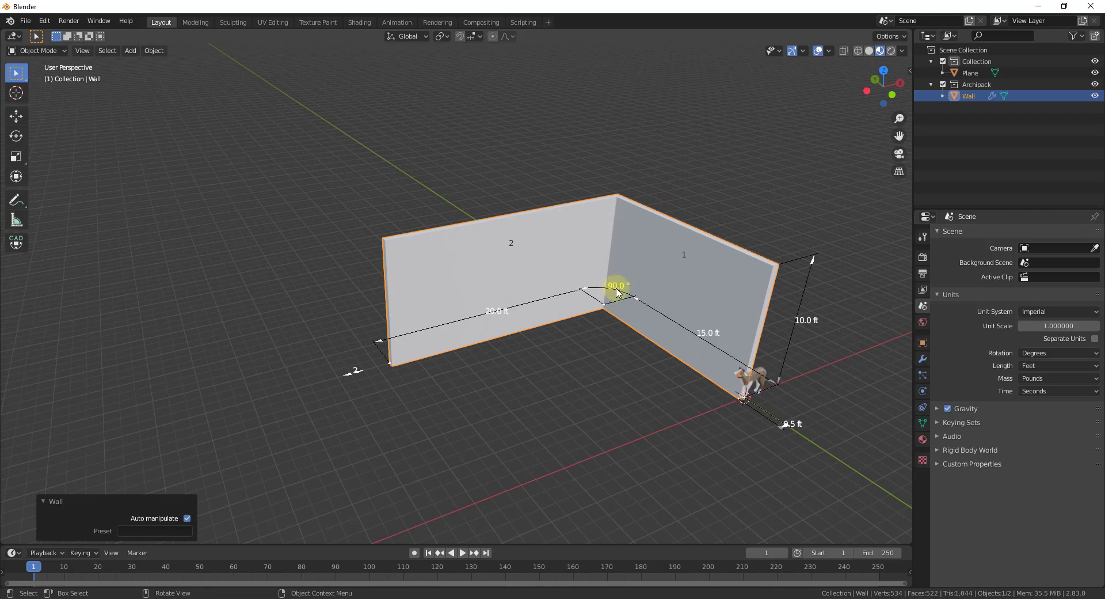
{"action": "mouse_move", "coordinate": [589, 288]}
{"action": "left_mouse_down"}
{"action": "mouse_move", "coordinate": [597, 291]}
{"action": "mouse_move", "coordinate": [565, 293]}
{"action": "mouse_move", "coordinate": [602, 286]}
{"action": "mouse_move", "coordinate": [575, 290]}
{"action": "left_mouse_up"}
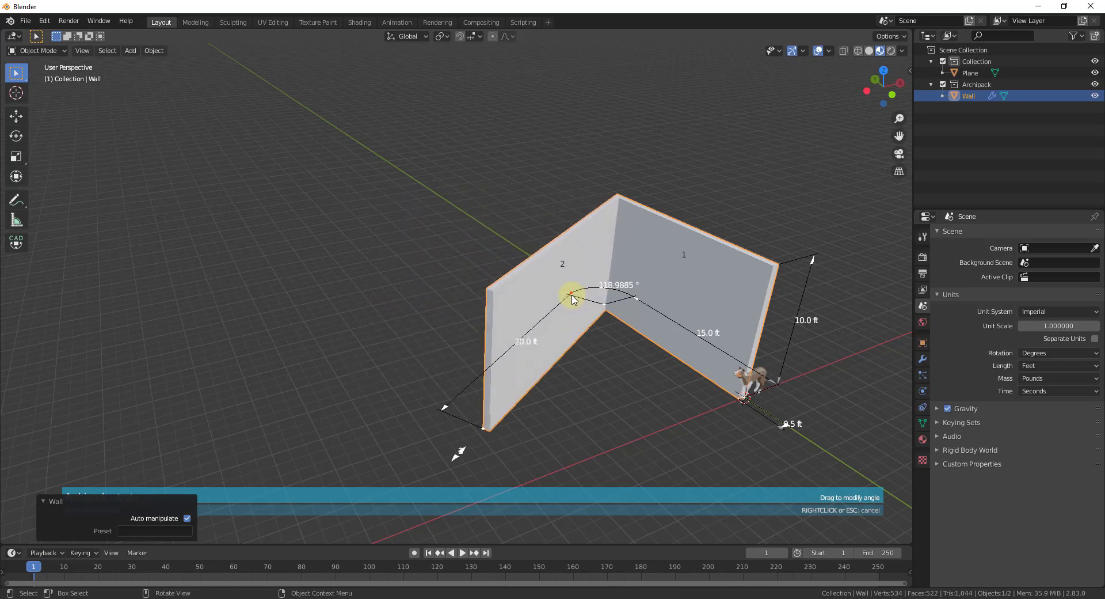
{"action": "left_click", "coordinate": [616, 287]}
{"action": "type", "text": "90"}
{"action": "key", "text": "Return"}
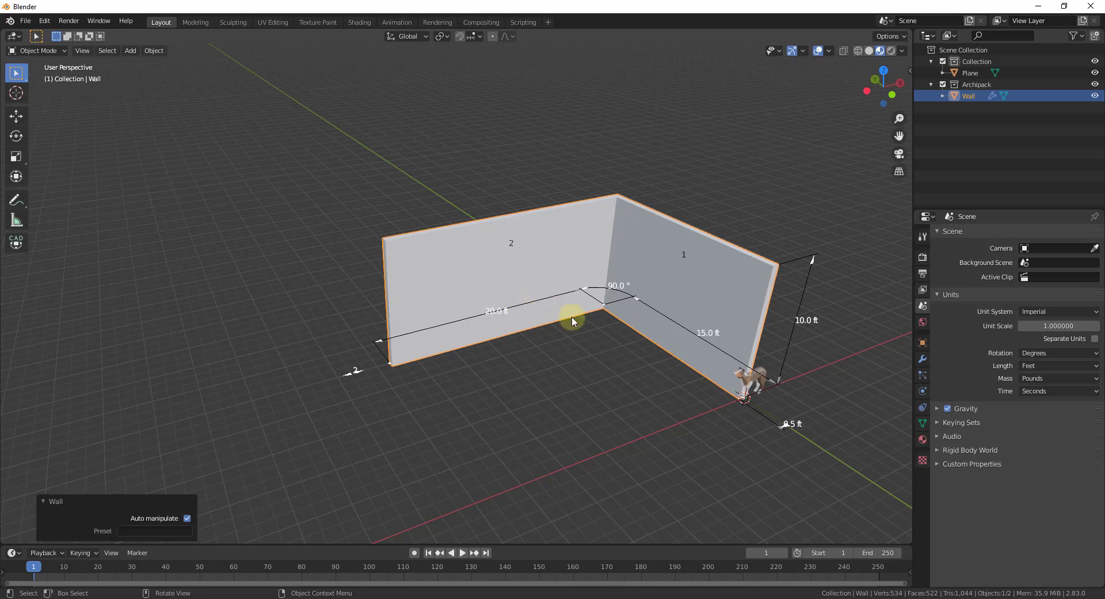
- Move the free end of the second wall segment to a length of about 19.4 ft and an angle of about 97°
{"action": "middle_click_drag", "start_coordinate": [665, 422], "coordinate": [544, 394]}
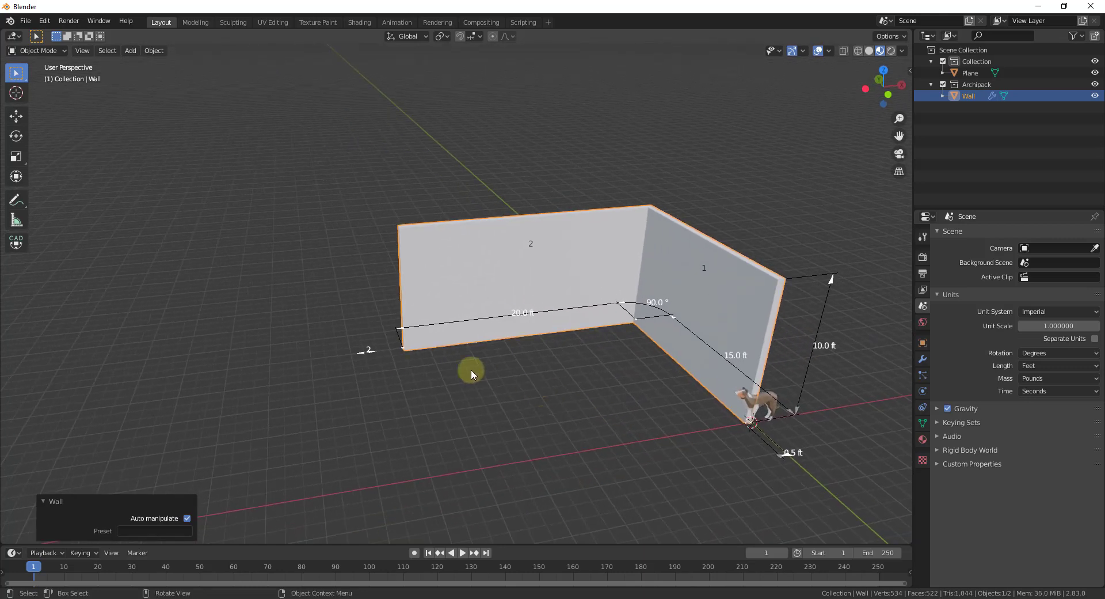
{"action": "scroll", "coordinate": [396, 354], "scroll_direction": "up", "scroll_amount": 2}
{"action": "left_click_drag", "start_coordinate": [413, 343], "coordinate": [355, 364]}
{"action": "scroll", "coordinate": [432, 337], "scroll_direction": "down", "scroll_amount": 3}
{"action": "scroll", "coordinate": [634, 353], "scroll_direction": "up", "scroll_amount": 2}
{"action": "middle_click_drag", "start_coordinate": [627, 326], "coordinate": [625, 316]}
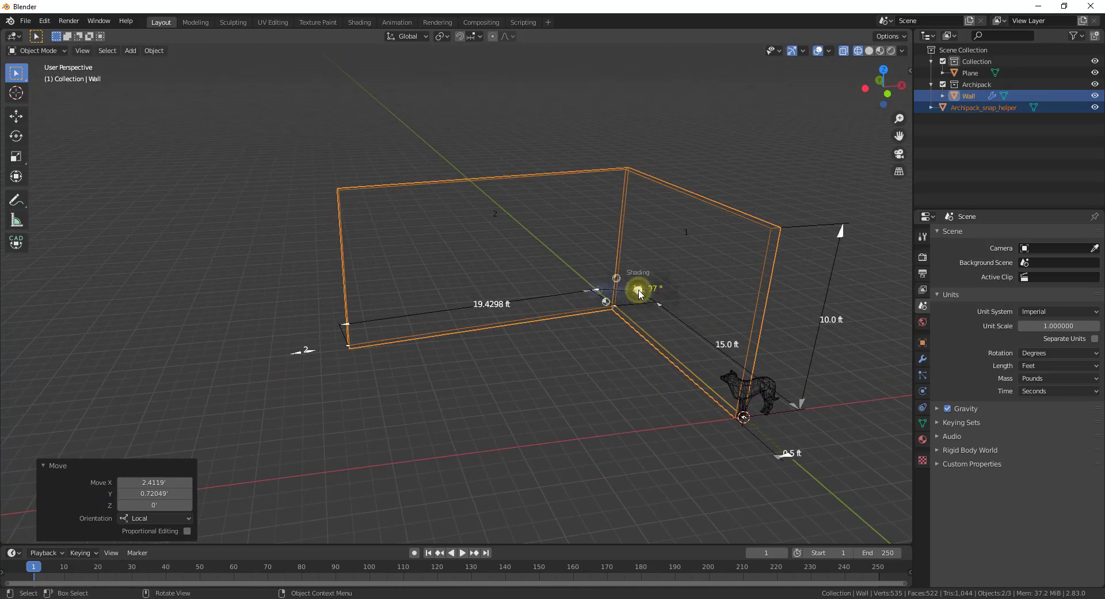
- Switch the viewport shading through Solid to Material Preview
{"action": "key", "text": "z"}
{"action": "left_click", "coordinate": [705, 290]}
{"action": "key", "text": "z"}
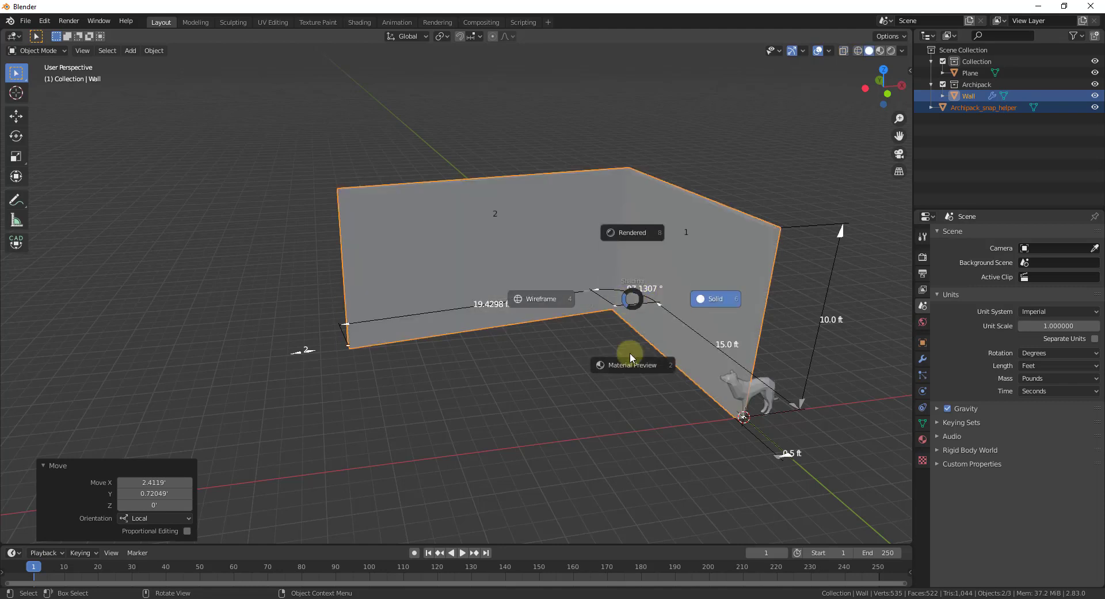
{"action": "left_click", "coordinate": [630, 360]}
- Set the corner angle between the first and second wall segments to 90°
{"action": "left_click", "coordinate": [631, 295]}
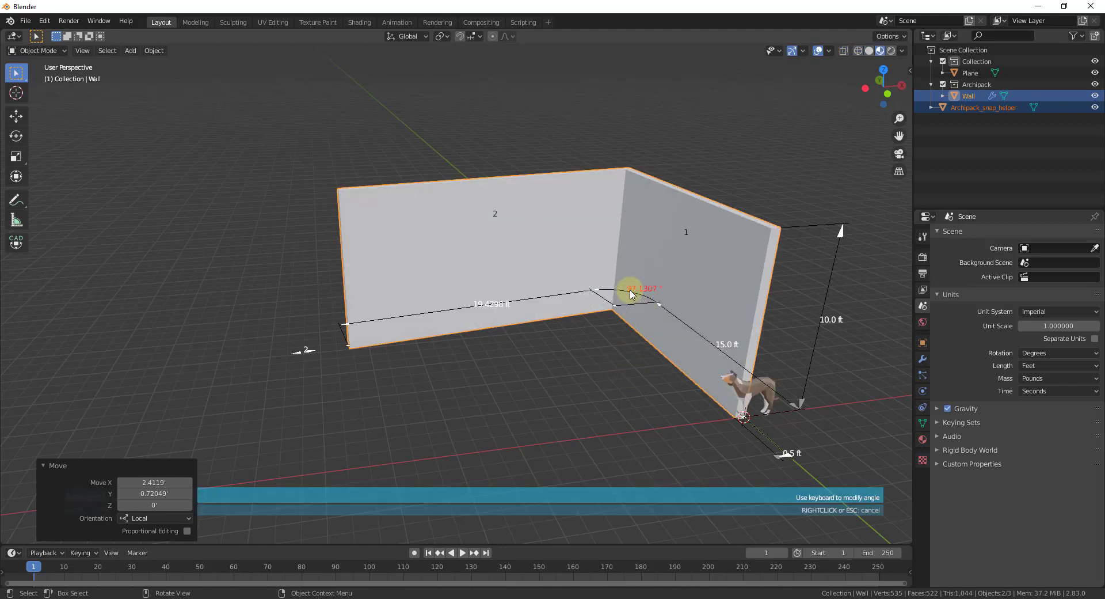
{"action": "type", "text": "90"}
{"action": "key", "text": "Return"}
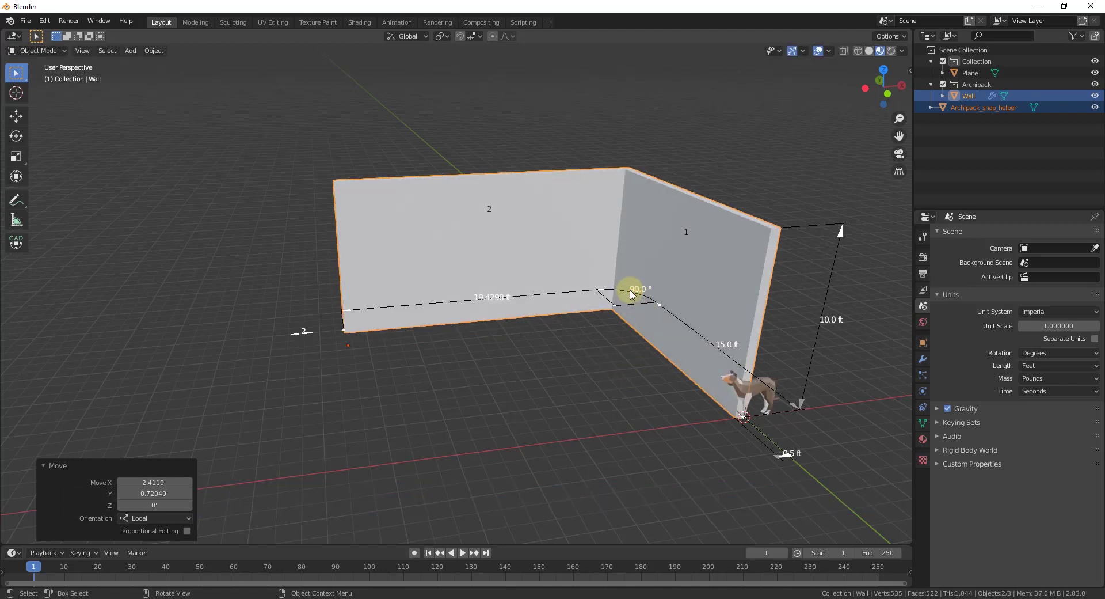
- Add a third wall segment at a 90° angle to the second one, with a length of 15 ft
{"action": "left_click", "coordinate": [295, 335]}
{"action": "left_click", "coordinate": [332, 315]}
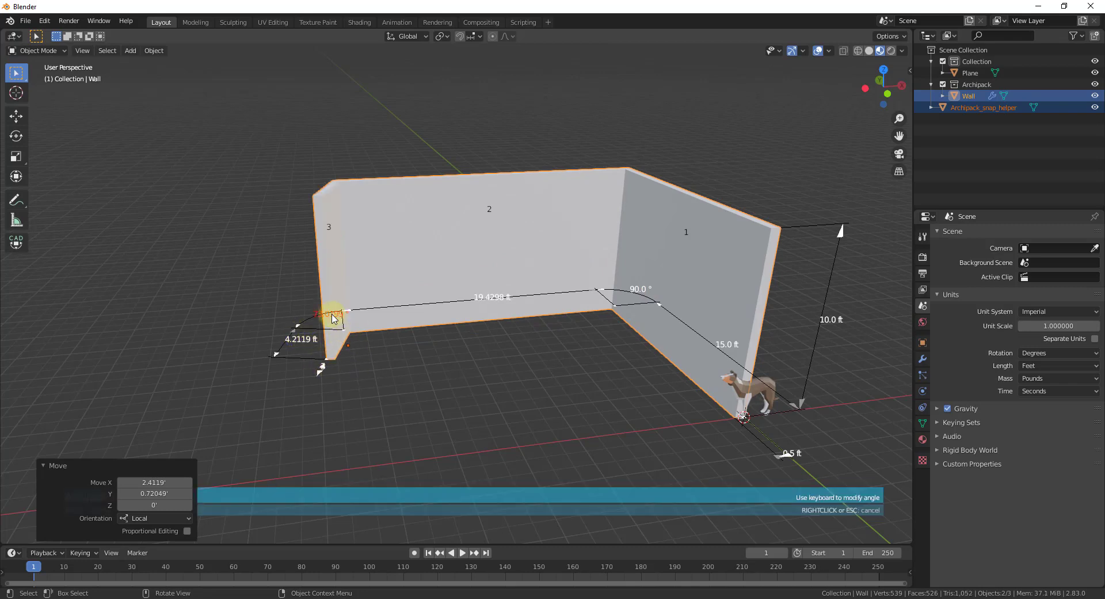
{"action": "type", "text": "90"}
{"action": "key", "text": "Return"}
{"action": "left_click", "coordinate": [298, 342]}
{"action": "type", "text": "15"}
{"action": "key", "text": "Return"}
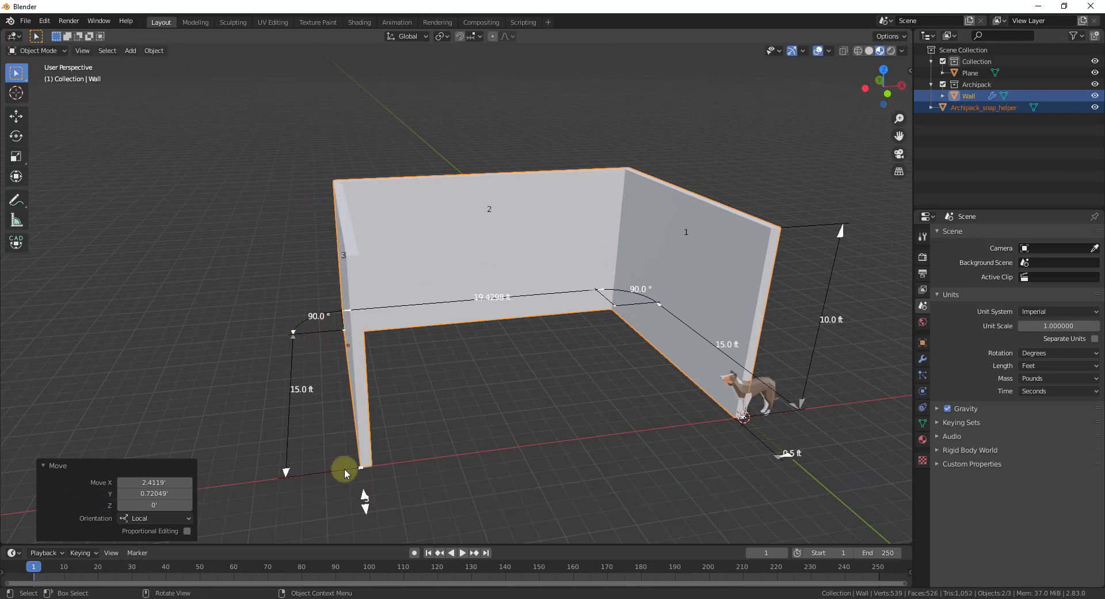
- Add a fourth wall segment that closes the room and set its length to 20 ft
{"action": "left_click", "coordinate": [363, 492]}
{"action": "left_click", "coordinate": [459, 502]}
{"action": "type", "text": "20"}
{"action": "key", "text": "Return"}
- Set the second wall segment's length to 20 ft
{"action": "left_click", "coordinate": [489, 297]}
{"action": "type", "text": "20"}
{"action": "key", "text": "Return"}
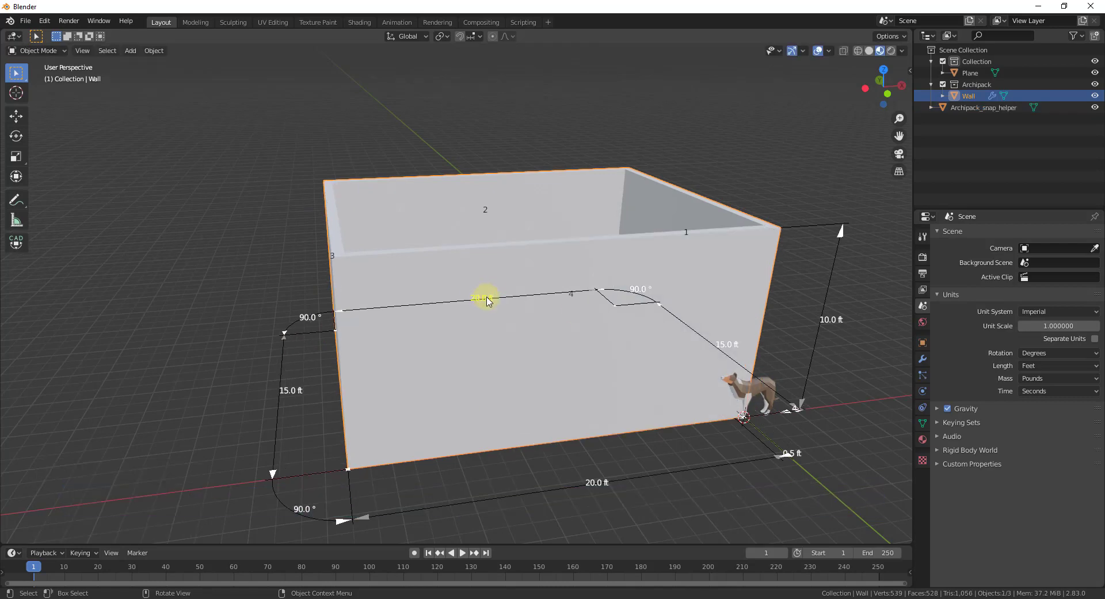
- Examine the closed four-wall room and its corners from several angles
{"action": "middle_click_drag", "start_coordinate": [658, 445], "coordinate": [585, 473]}
{"action": "scroll", "coordinate": [457, 433], "scroll_direction": "up", "scroll_amount": 4}
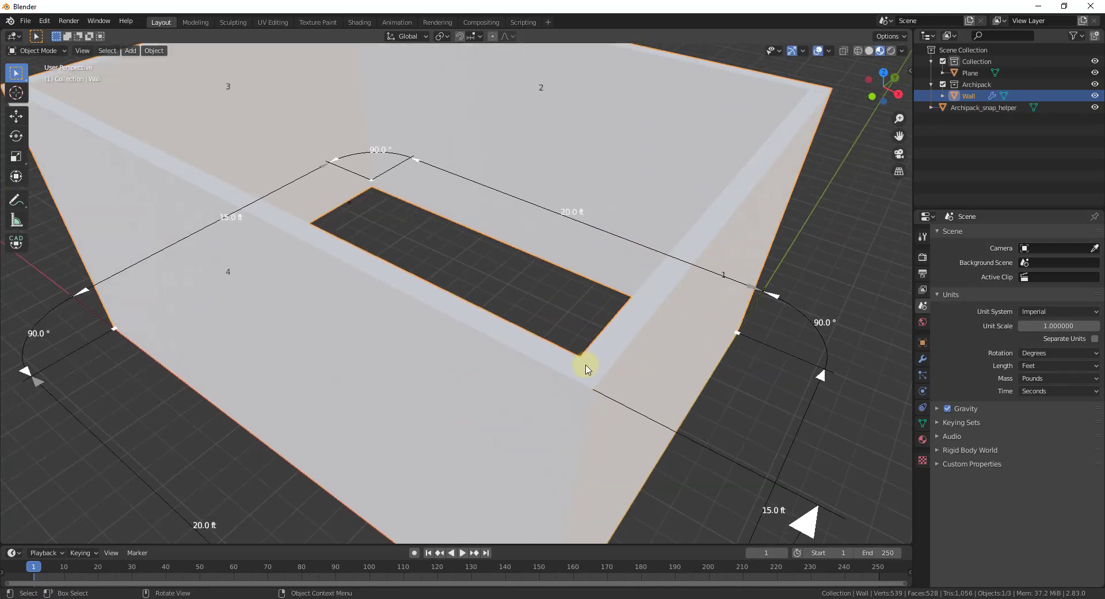
{"action": "scroll", "coordinate": [587, 368], "scroll_direction": "down", "scroll_amount": 5}
{"action": "middle_click_drag", "start_coordinate": [595, 395], "coordinate": [156, 360]}
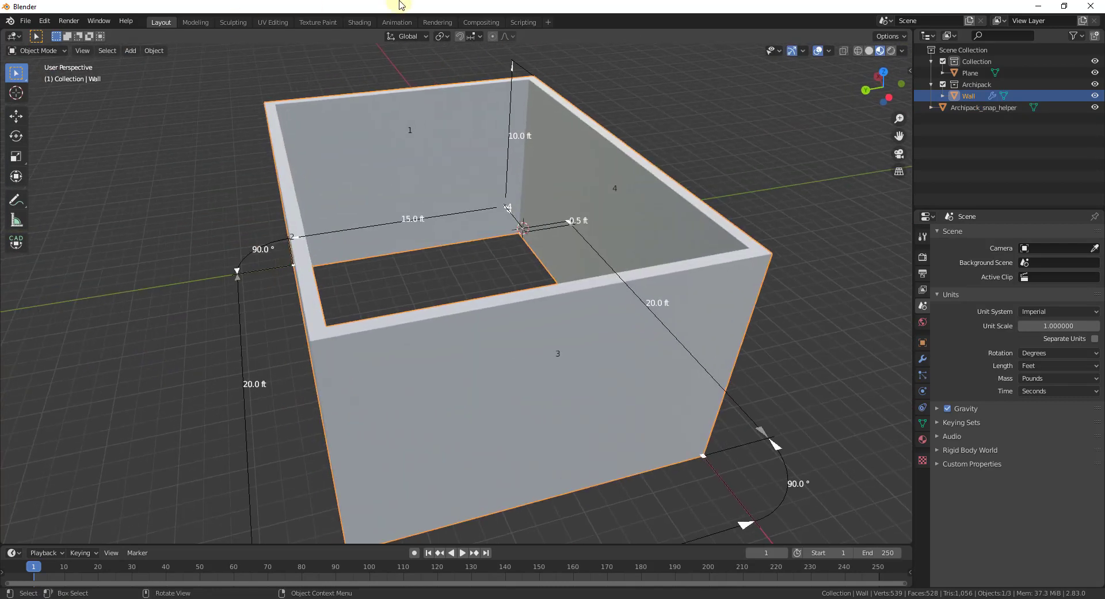
{"action": "scroll", "coordinate": [532, 171], "scroll_direction": "up", "scroll_amount": 3}
{"action": "scroll", "coordinate": [533, 172], "scroll_direction": "up", "scroll_amount": 2}
{"action": "scroll", "coordinate": [501, 246], "scroll_direction": "down", "scroll_amount": 6}
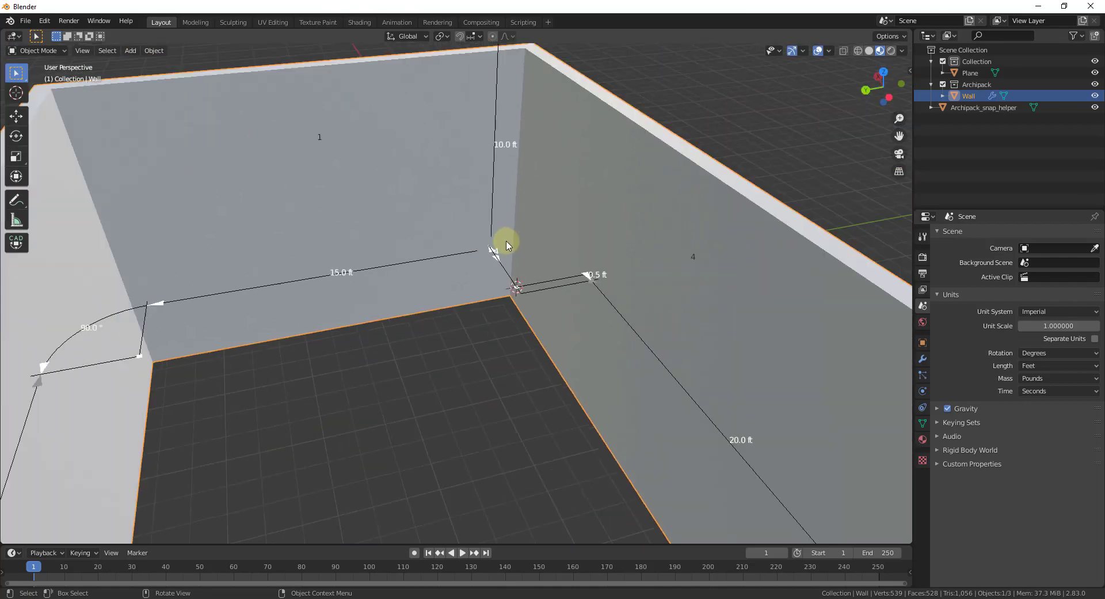
{"action": "middle_click_drag", "start_coordinate": [505, 289], "coordinate": [124, 261]}
- Lower the walls freely to a height of about 9.4 ft, and set the height back to 10 ft
{"action": "mouse_move", "coordinate": [579, 279]}
{"action": "left_mouse_down"}
{"action": "mouse_move", "coordinate": [581, 323]}
{"action": "mouse_move", "coordinate": [590, 288]}
{"action": "left_mouse_up"}
{"action": "left_click", "coordinate": [592, 360]}
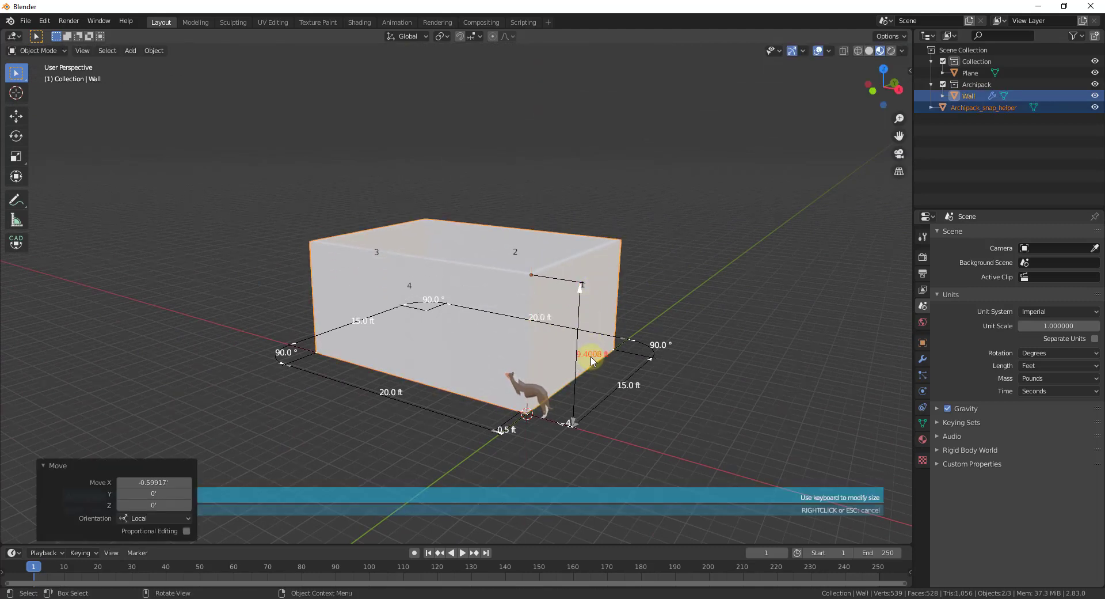
{"action": "type", "text": "10"}
{"action": "key", "text": "Return"}
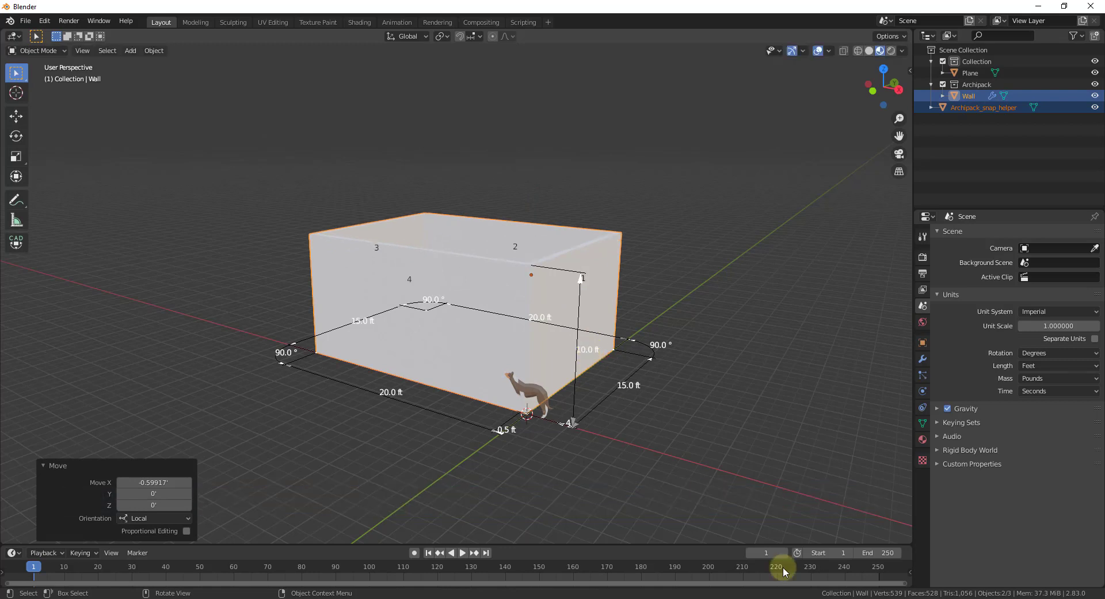
- Look over the finished four-sided room and its dimensions, leaving the wall object deselected
{"action": "left_click", "coordinate": [742, 416]}
{"action": "middle_click_drag", "start_coordinate": [314, 432], "coordinate": [909, 445]}
{"action": "left_click", "coordinate": [379, 231]}
{"action": "scroll", "coordinate": [464, 295], "scroll_direction": "up", "scroll_amount": 4}
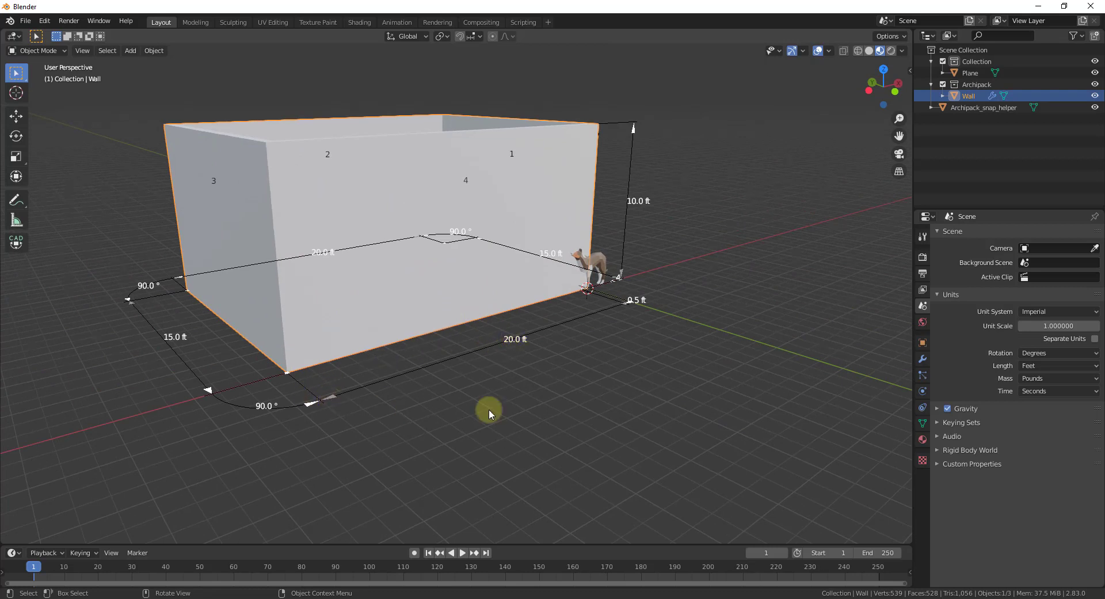
{"action": "left_click", "coordinate": [544, 410]}
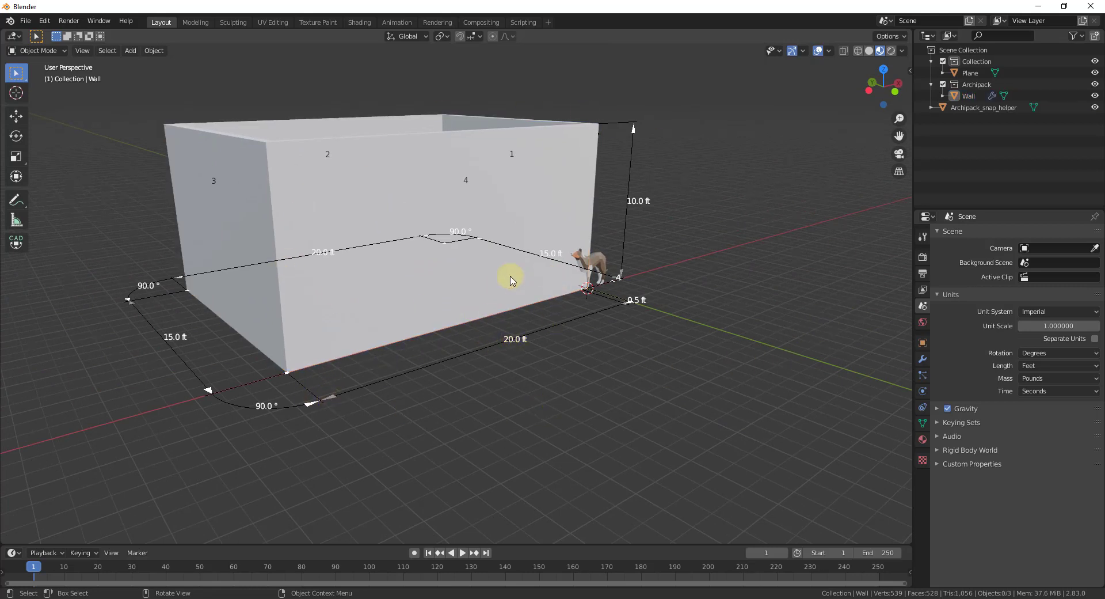
{"action": "middle_click_drag", "start_coordinate": [447, 261], "coordinate": [440, 324]}
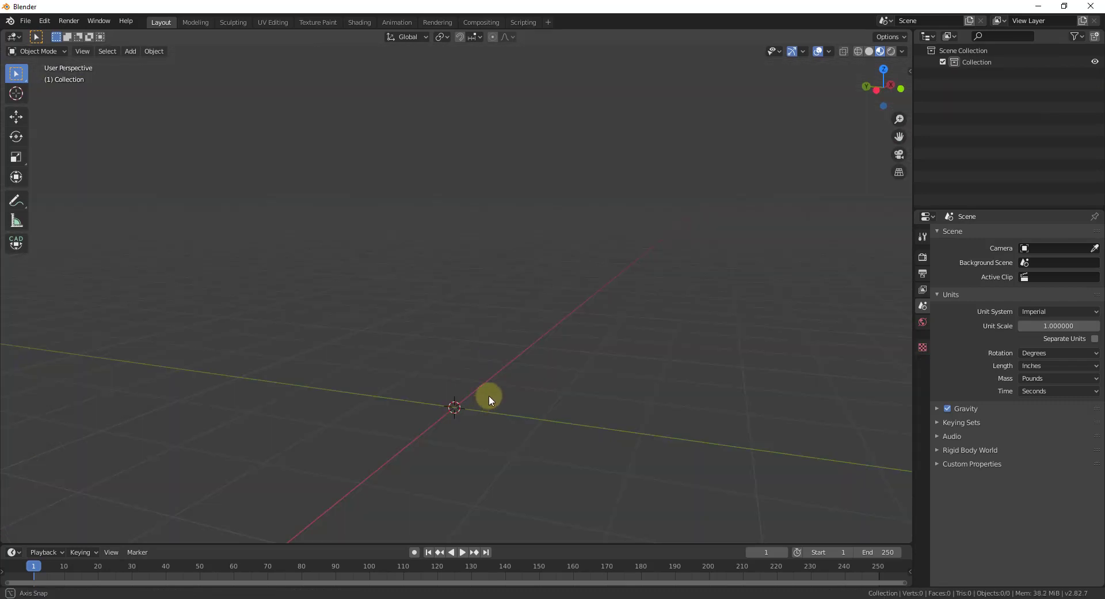
{"action": "middle_click_drag", "start_coordinate": [489, 395], "coordinate": [498, 399]}
- Open the Archipack window presets for adding a window mesh and dismiss the preset browser
{"action": "key", "text": "shift+a"}
{"action": "mouse_move", "coordinate": [483, 375]}
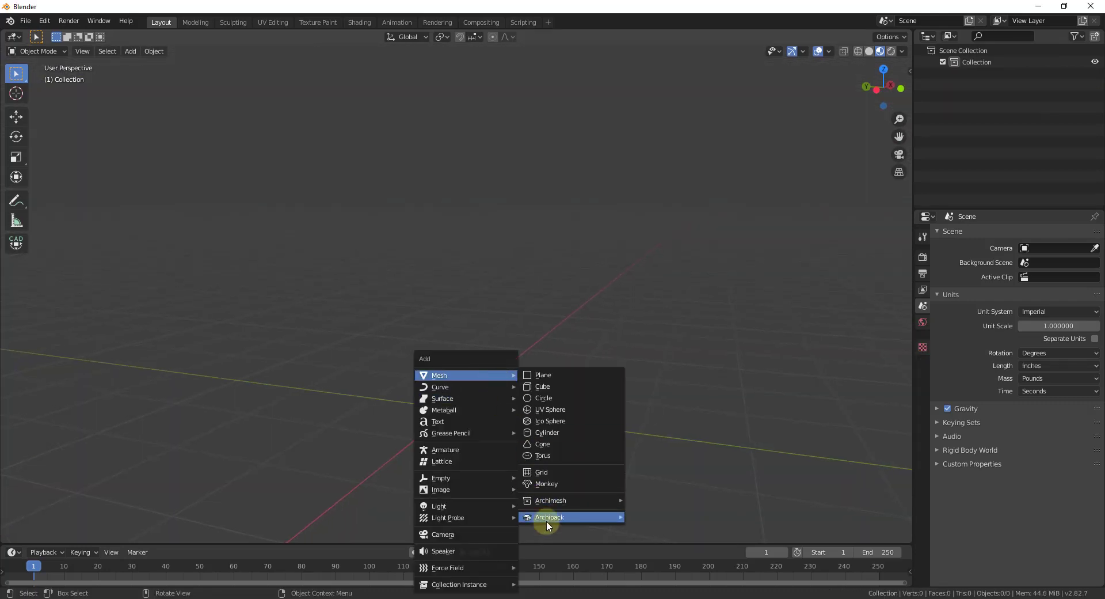
{"action": "mouse_move", "coordinate": [564, 517]}
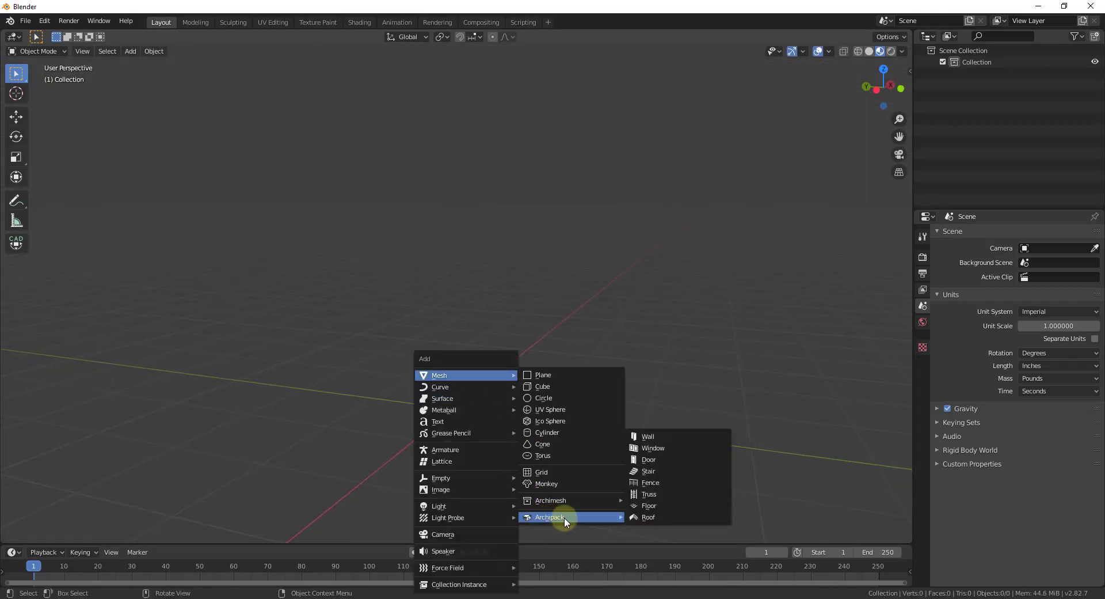
{"action": "left_click", "coordinate": [663, 448]}
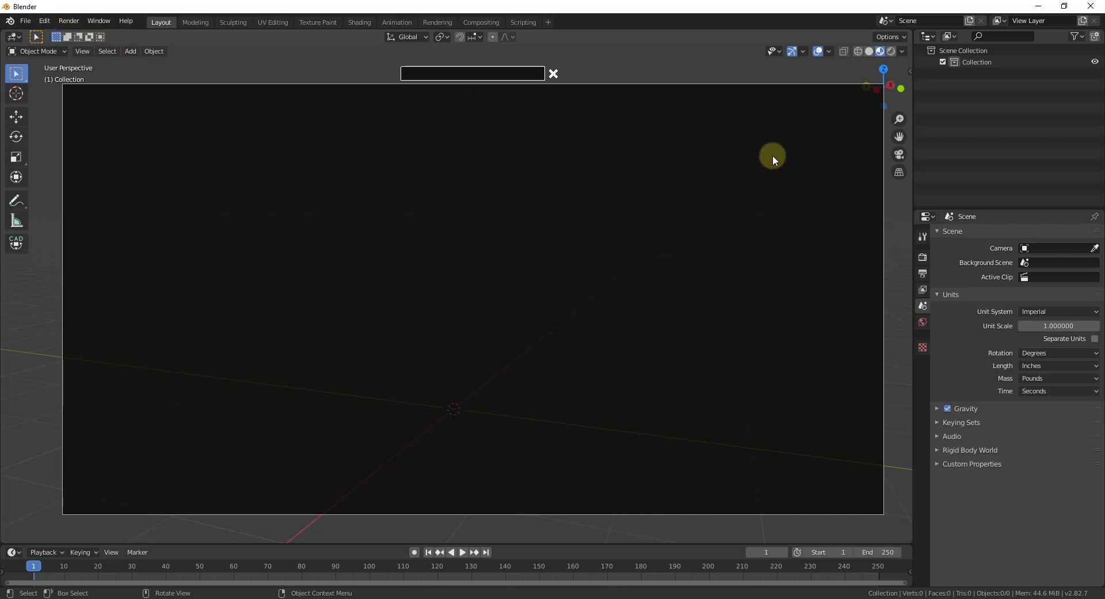
{"action": "left_click", "coordinate": [692, 64]}
- Render the preset thumbnails for the Archipack add-on from its preferences and confirm the operation
{"action": "left_click", "coordinate": [45, 21]}
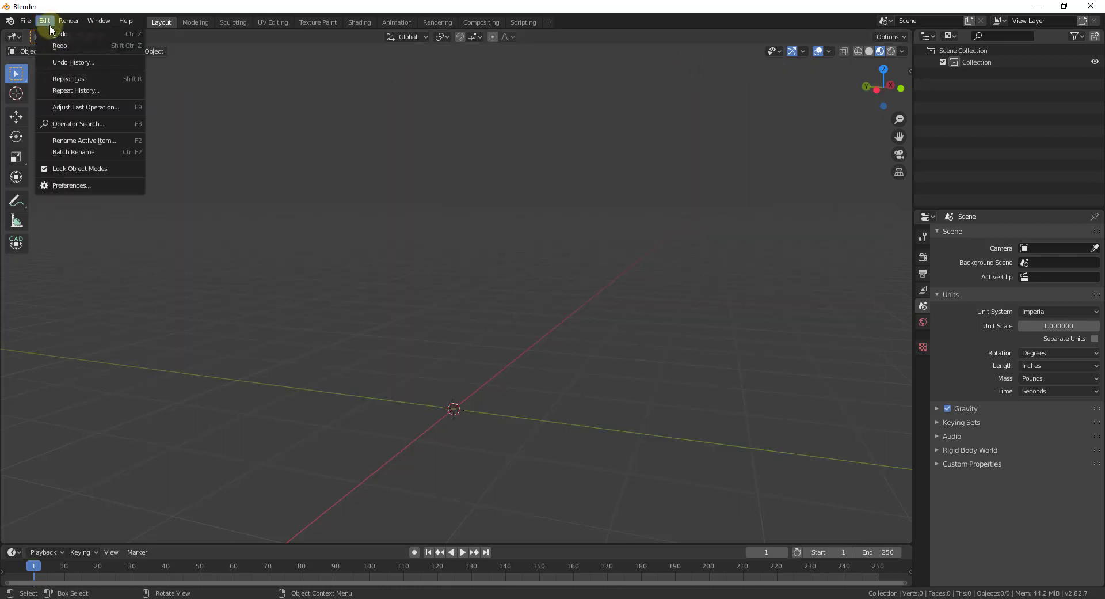
{"action": "left_click", "coordinate": [90, 185]}
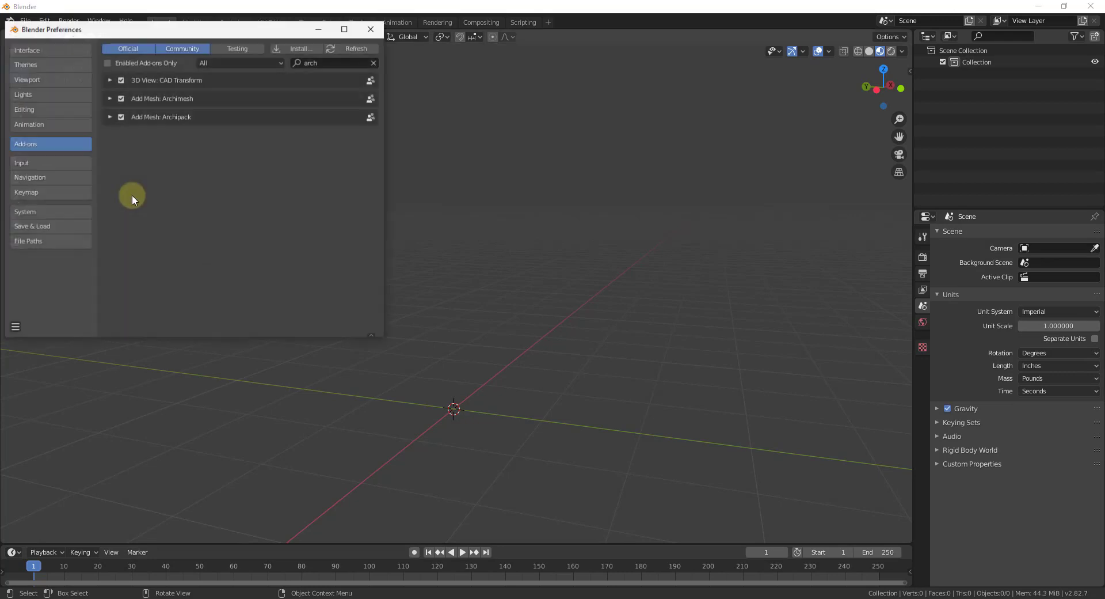
{"action": "left_click", "coordinate": [109, 117]}
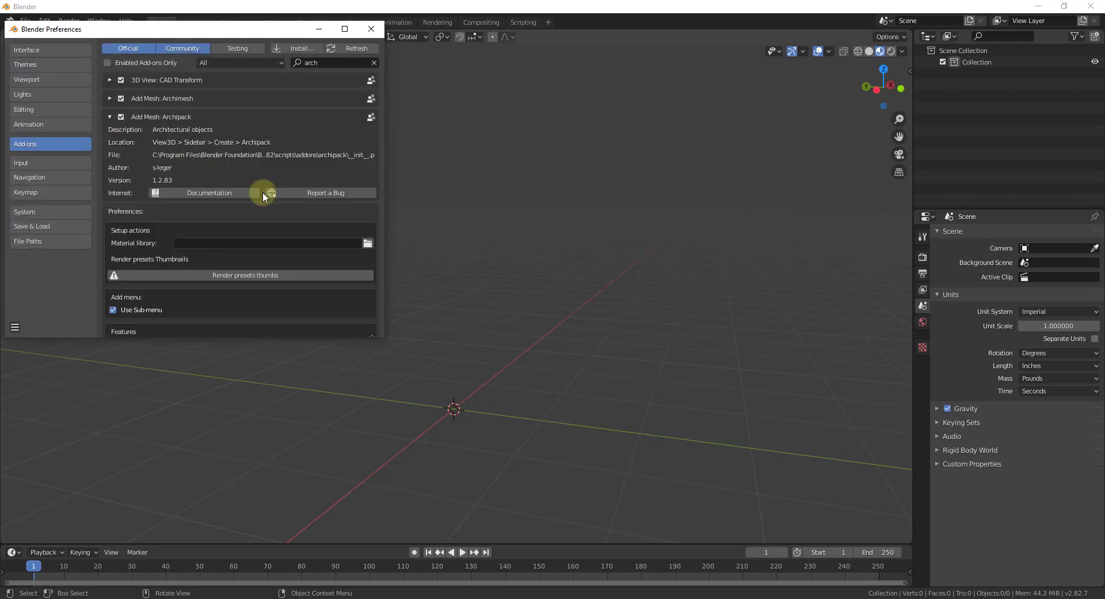
{"action": "left_click", "coordinate": [279, 276]}
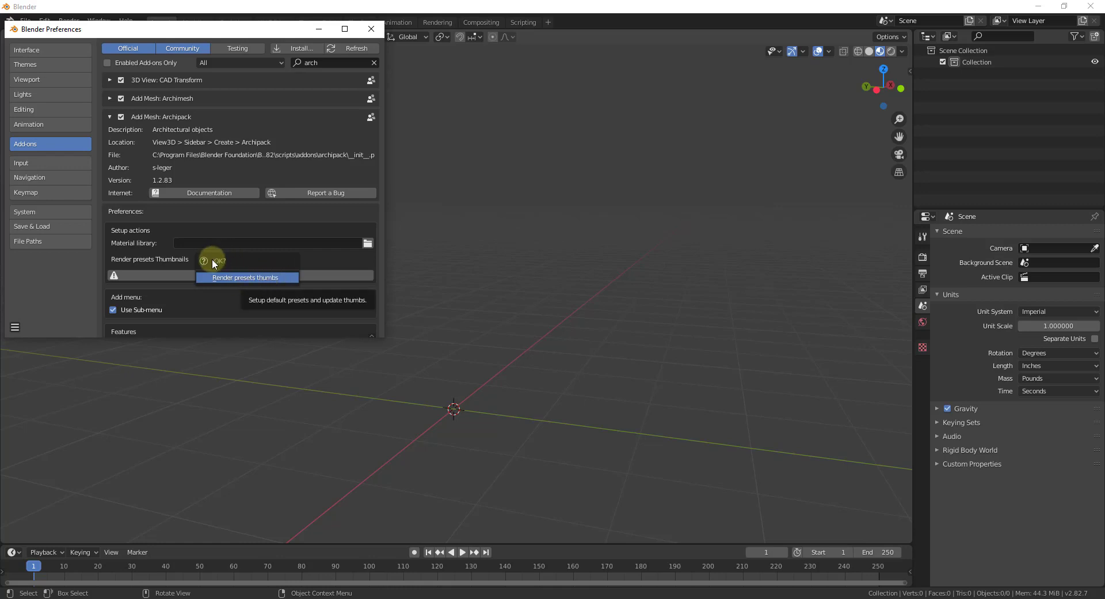
{"action": "left_click", "coordinate": [229, 279]}
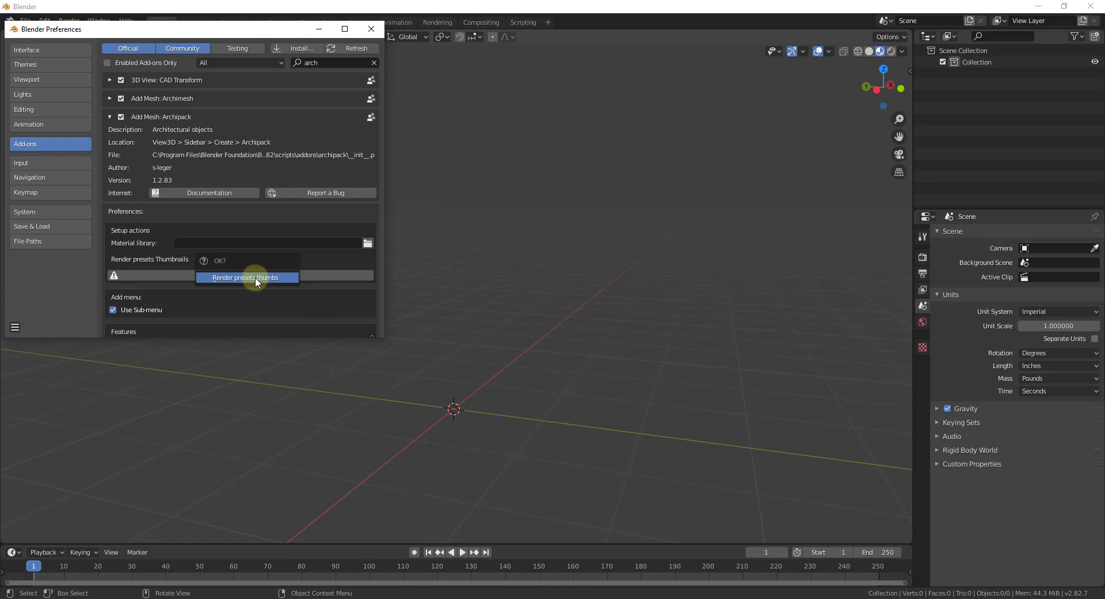
{"action": "left_click", "coordinate": [254, 278]}
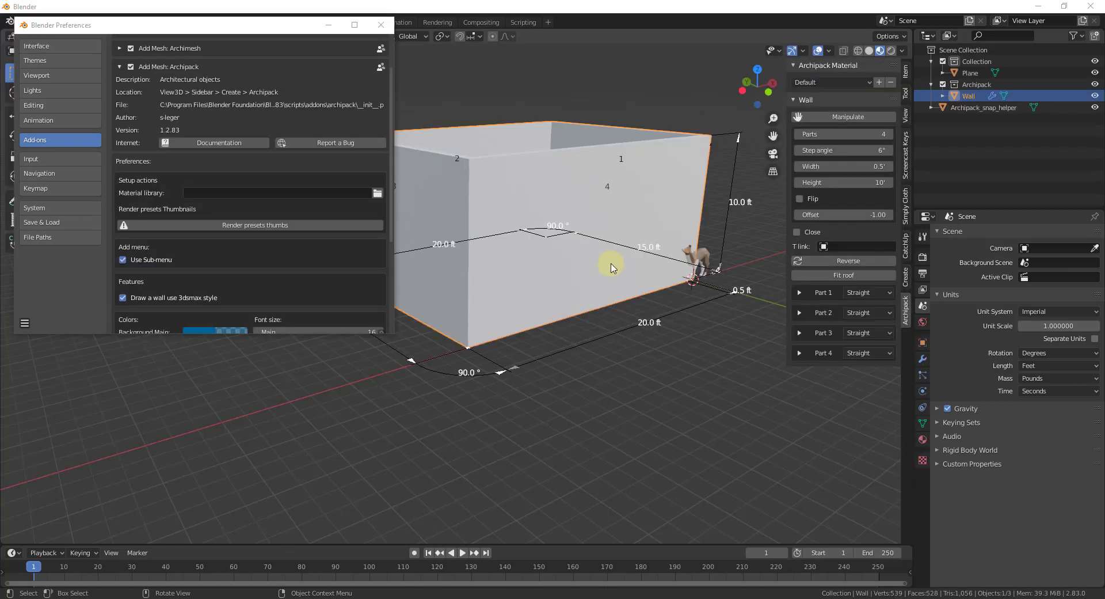
- Add an Archipack window from the 120x110 flat 2 preset, 4 ft wide, in the long front wall near the camel
{"action": "scroll", "coordinate": [574, 230], "scroll_direction": "up", "scroll_amount": 3}
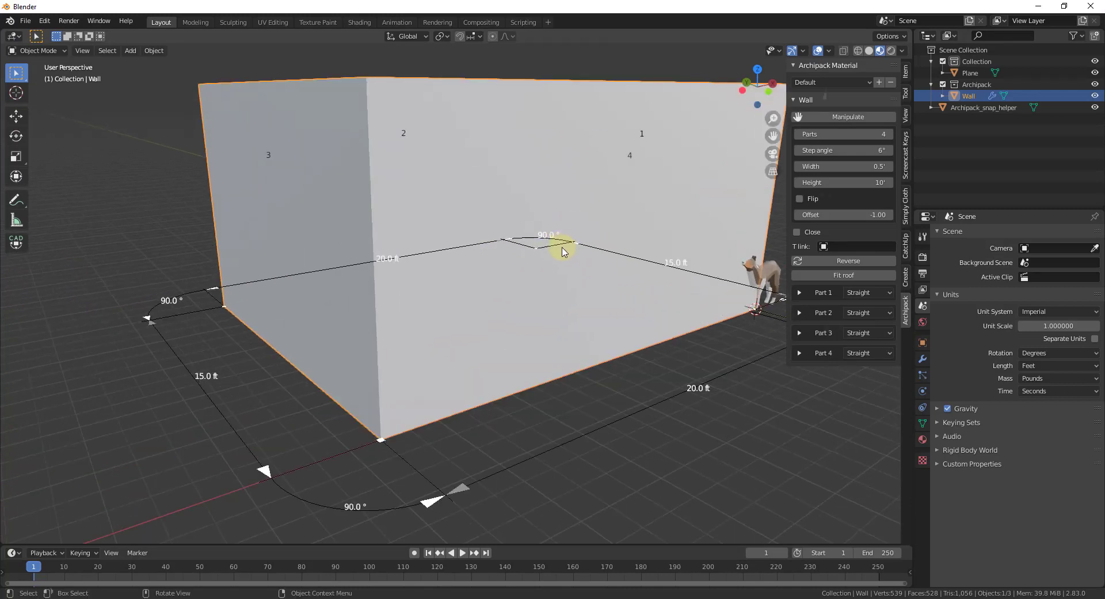
{"action": "key", "text": "shift+a"}
{"action": "mouse_move", "coordinate": [633, 554]}
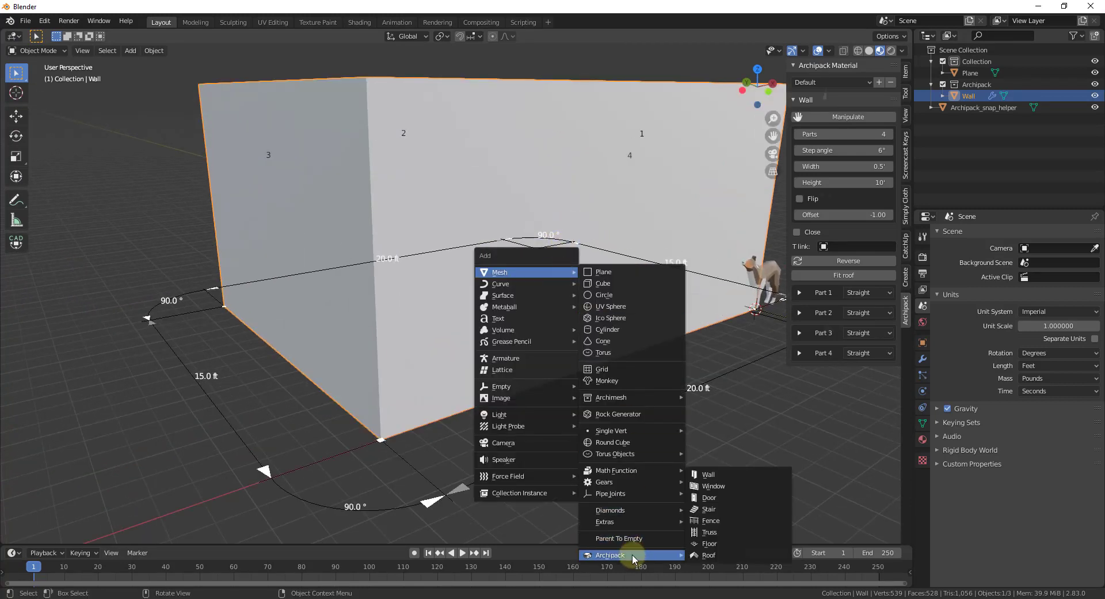
{"action": "left_click", "coordinate": [724, 496]}
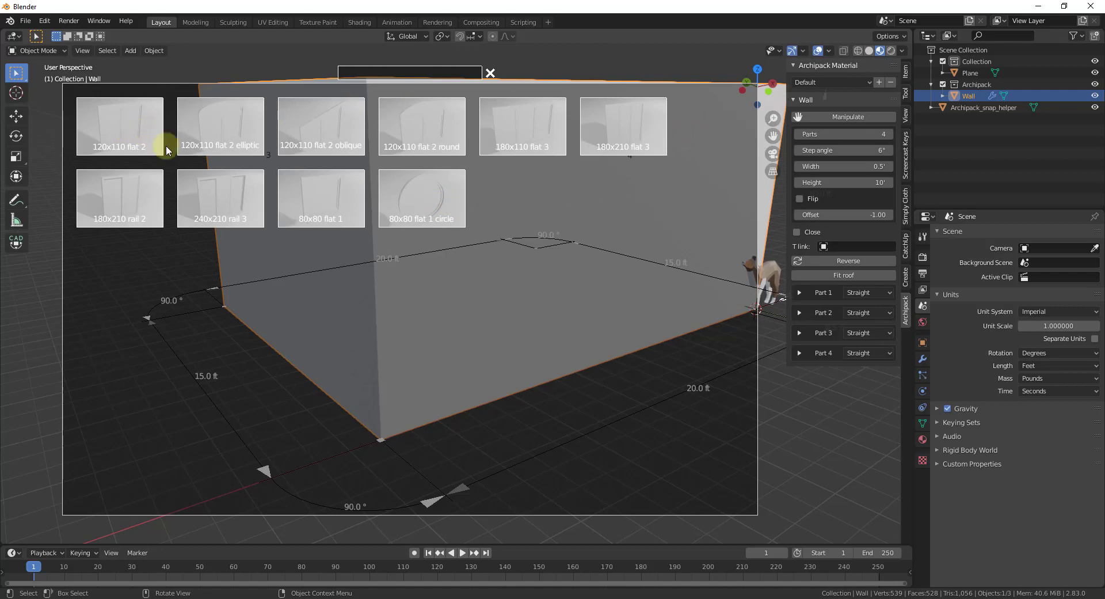
{"action": "left_click", "coordinate": [117, 128]}
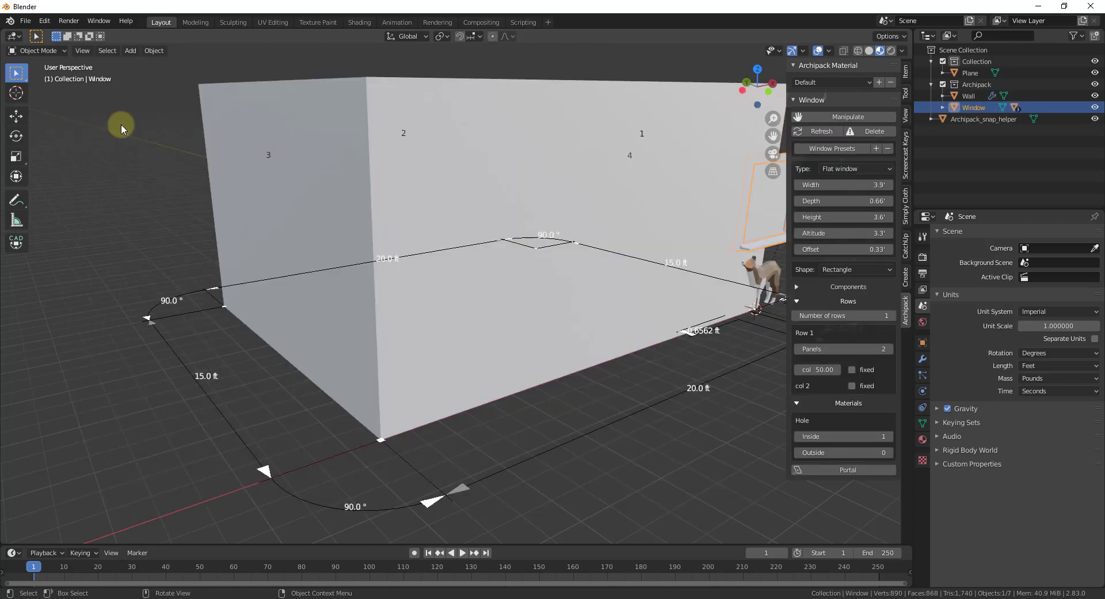
{"action": "scroll", "coordinate": [512, 265], "scroll_direction": "down", "scroll_amount": 3}
{"action": "scroll", "coordinate": [703, 235], "scroll_direction": "up", "scroll_amount": 3}
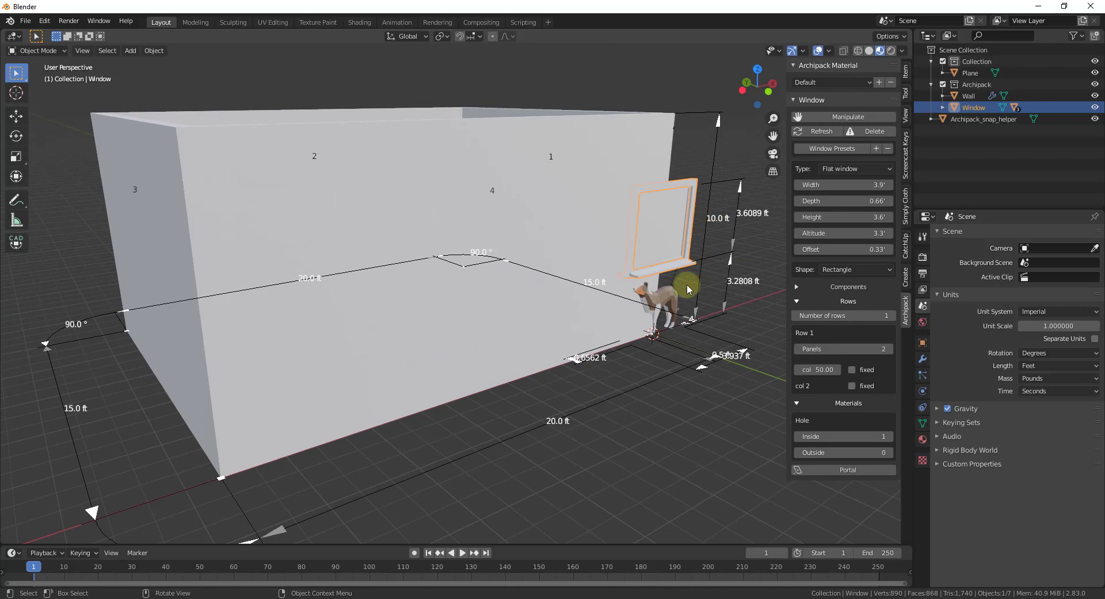
{"action": "middle_click_drag", "start_coordinate": [686, 320], "coordinate": [674, 286]}
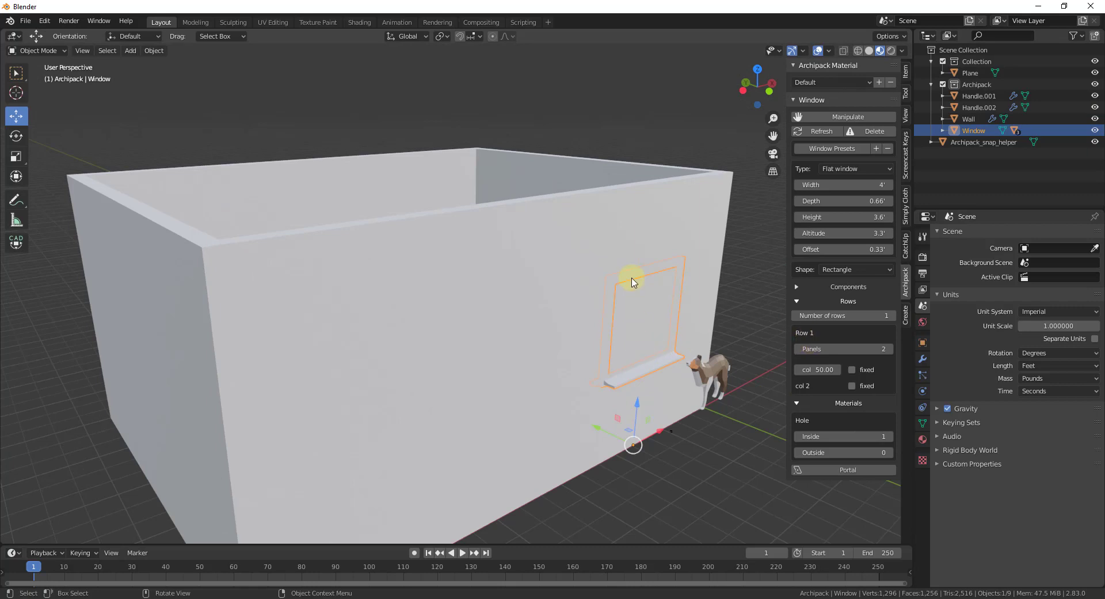
- Cut the window's opening into the wall object with Archipack's automatic Boolean
{"action": "scroll", "coordinate": [707, 230], "scroll_direction": "down", "scroll_amount": 4}
{"action": "middle_click_drag", "start_coordinate": [708, 222], "coordinate": [708, 255]}
{"action": "middle_click_drag", "start_coordinate": [525, 312], "coordinate": [643, 281]}
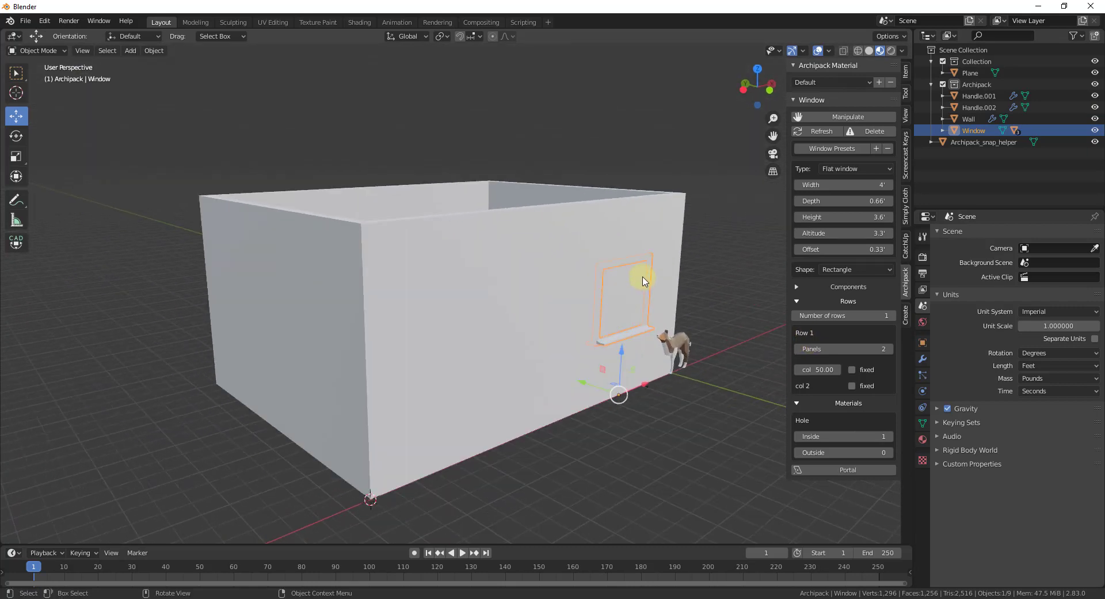
{"action": "left_click", "coordinate": [611, 244]}
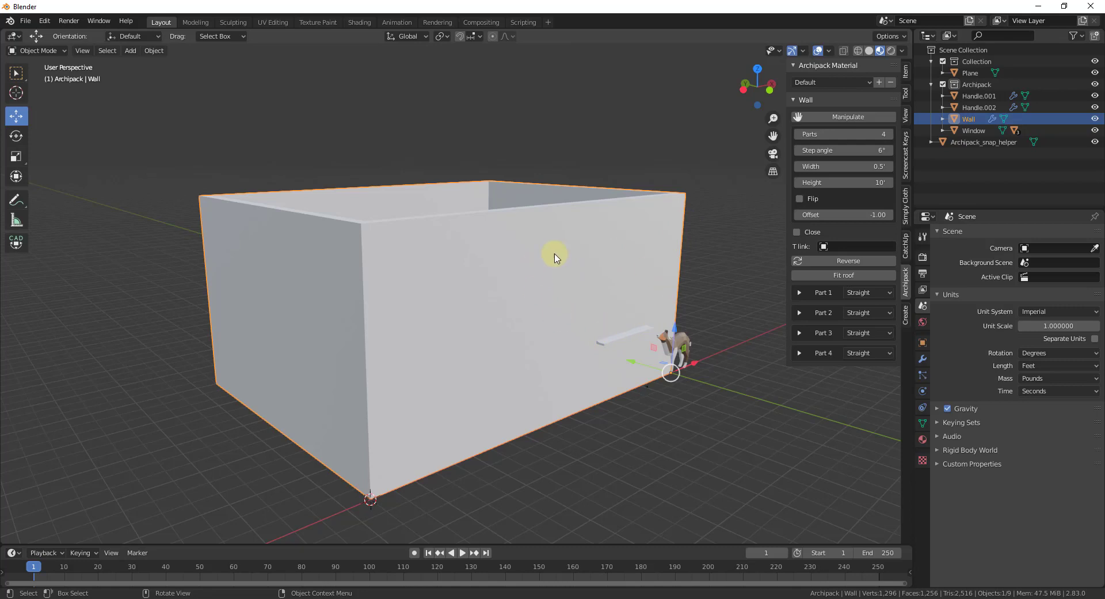
{"action": "left_click", "coordinate": [907, 314]}
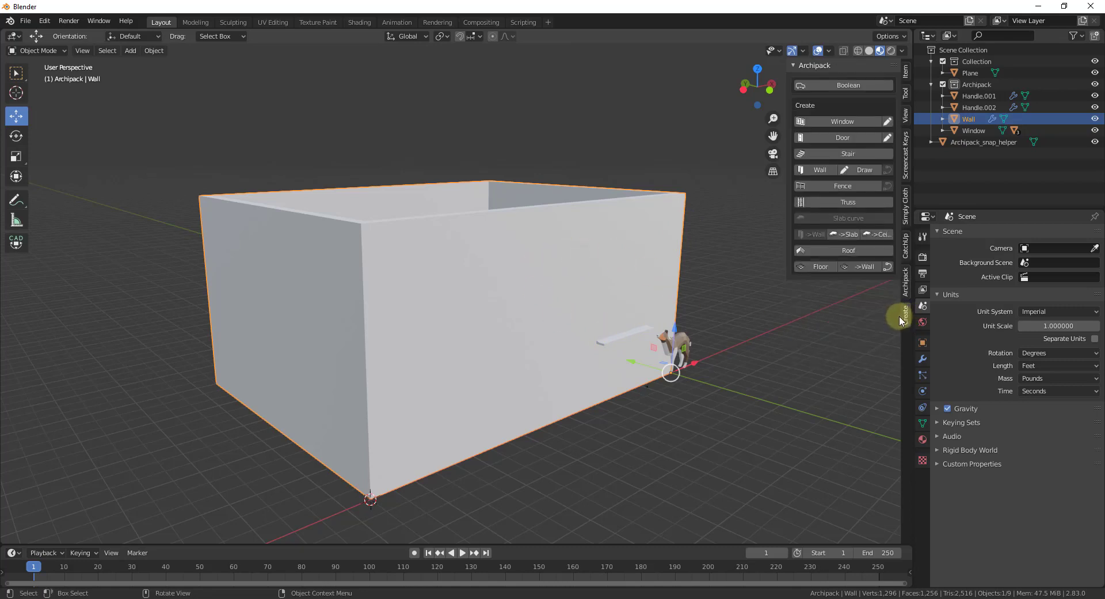
{"action": "left_click", "coordinate": [845, 85]}
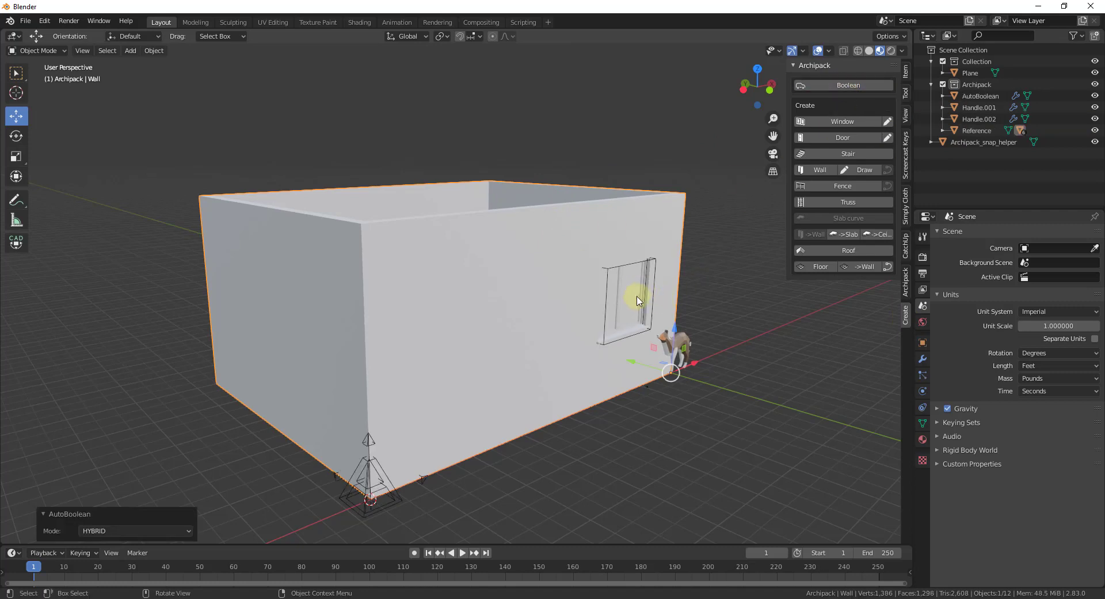
{"action": "mouse_move", "coordinate": [637, 301]}
{"action": "middle_mouse_down"}
{"action": "mouse_move", "coordinate": [632, 319]}
{"action": "mouse_move", "coordinate": [634, 305]}
{"action": "middle_mouse_up"}
{"action": "scroll", "coordinate": [672, 289], "scroll_direction": "up", "scroll_amount": 6}
{"action": "middle_click_drag", "start_coordinate": [547, 319], "coordinate": [571, 244]}
{"action": "scroll", "coordinate": [688, 219], "scroll_direction": "down", "scroll_amount": 8}
- Add an Archipack door from the 80x200 preset and move it about 6.1 ft along X into the front wall
{"action": "left_click", "coordinate": [695, 219]}
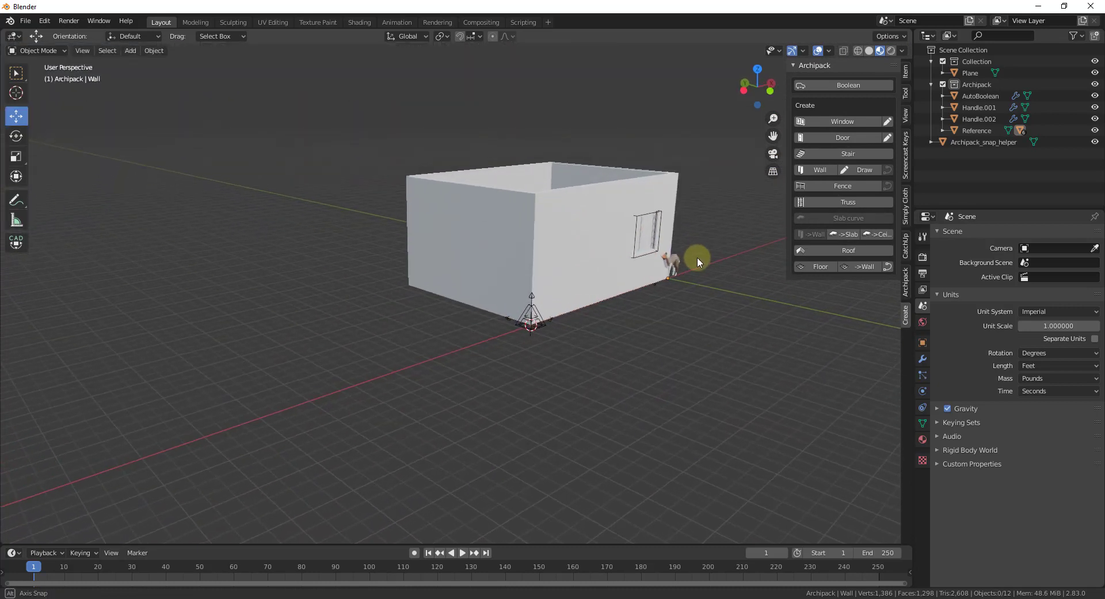
{"action": "scroll", "coordinate": [697, 256], "scroll_direction": "up", "scroll_amount": 4}
{"action": "key", "text": "shift+a"}
{"action": "mouse_move", "coordinate": [709, 213]}
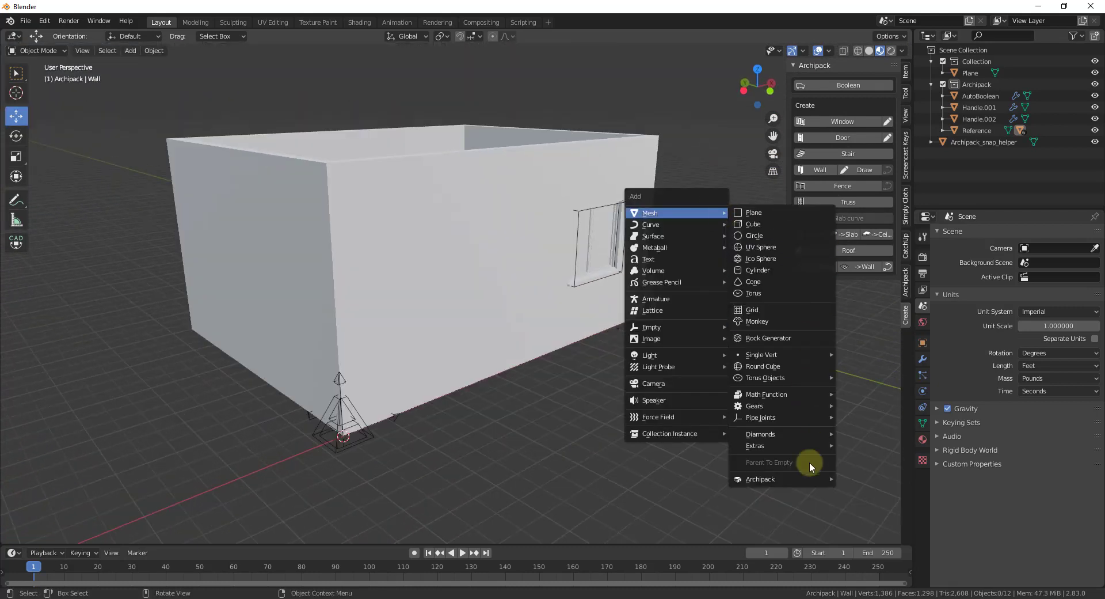
{"action": "mouse_move", "coordinate": [775, 479]}
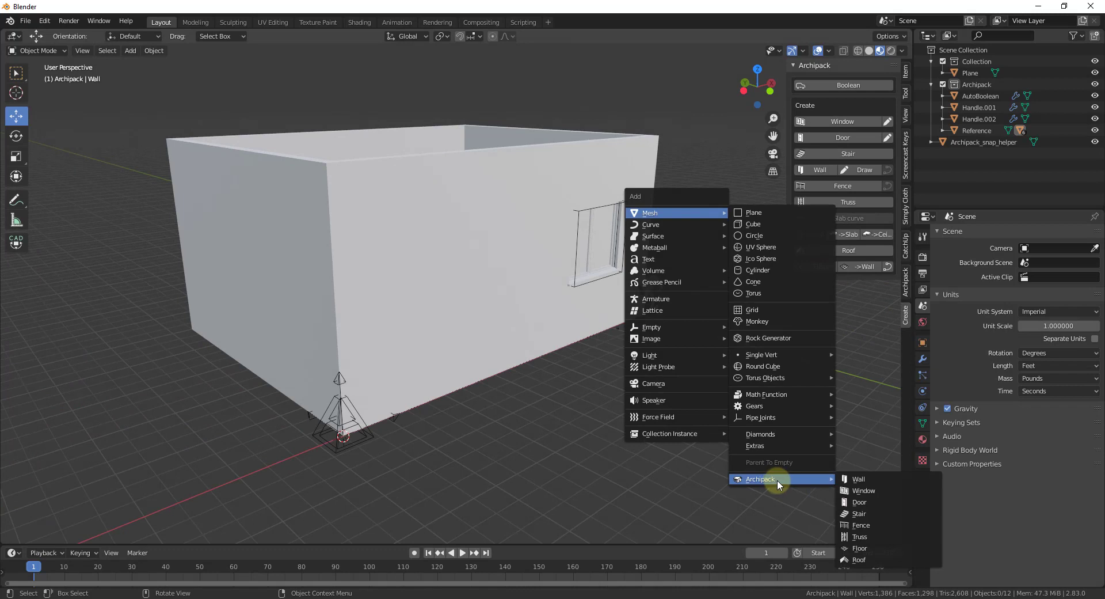
{"action": "left_click", "coordinate": [860, 500]}
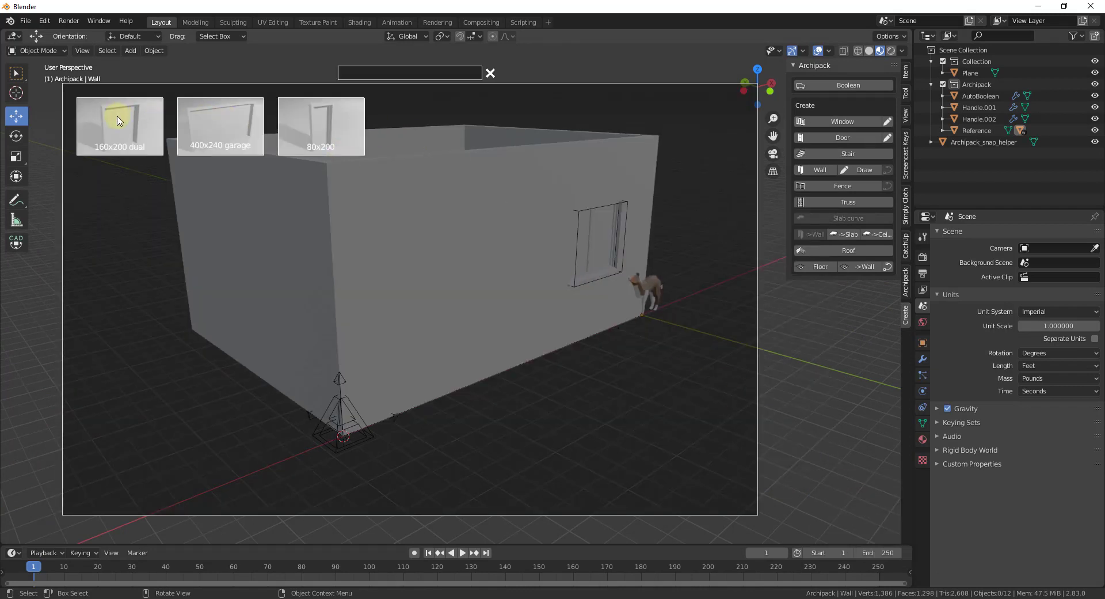
{"action": "left_click", "coordinate": [328, 125]}
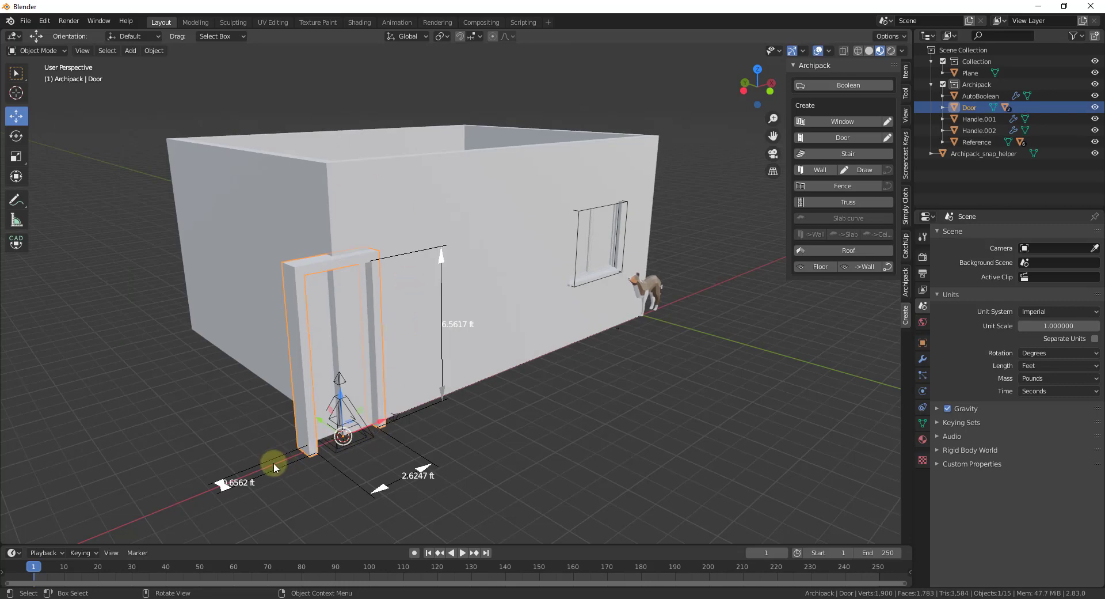
{"action": "left_click_drag", "start_coordinate": [380, 420], "coordinate": [481, 340]}
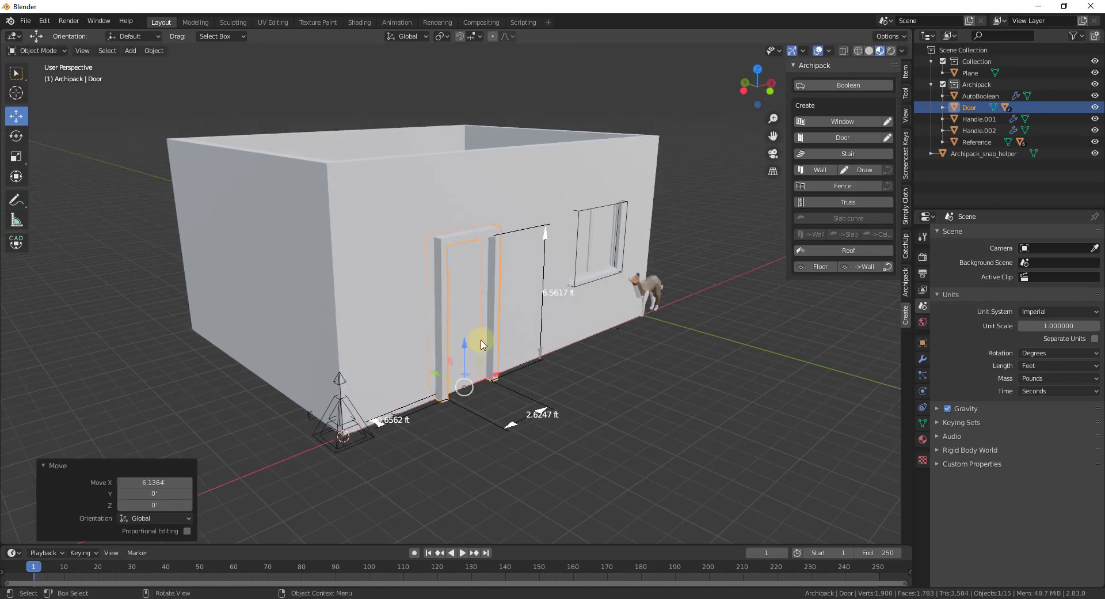
- Cut the door's opening into the wall object with the automatic Boolean
{"action": "middle_click_drag", "start_coordinate": [481, 341], "coordinate": [535, 214]}
{"action": "left_click", "coordinate": [535, 214]}
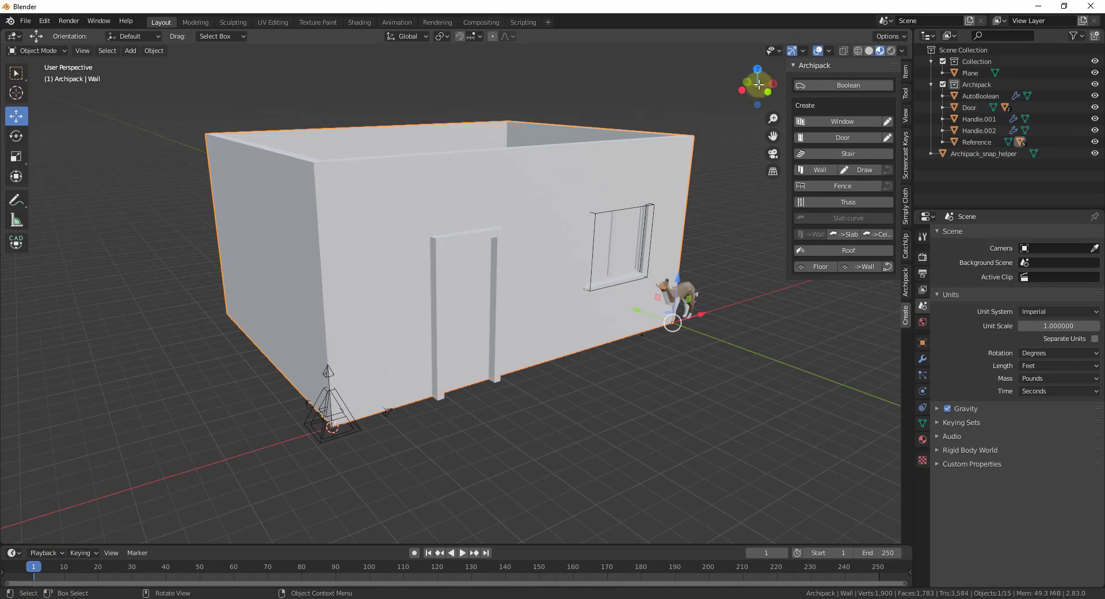
{"action": "left_click", "coordinate": [838, 84]}
- Examine the door and window openings from inside and outside the room
{"action": "middle_click_drag", "start_coordinate": [395, 217], "coordinate": [641, 456]}
{"action": "scroll", "coordinate": [610, 230], "scroll_direction": "up", "scroll_amount": 5}
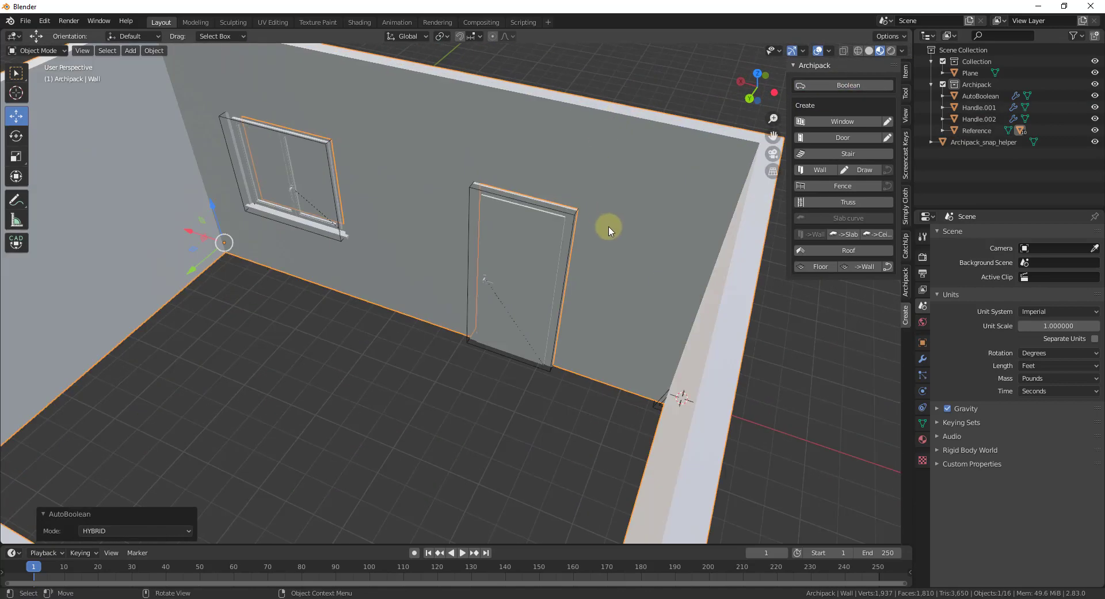
{"action": "middle_click_drag", "start_coordinate": [608, 230], "coordinate": [298, 208]}
{"action": "scroll", "coordinate": [576, 292], "scroll_direction": "down", "scroll_amount": 2}
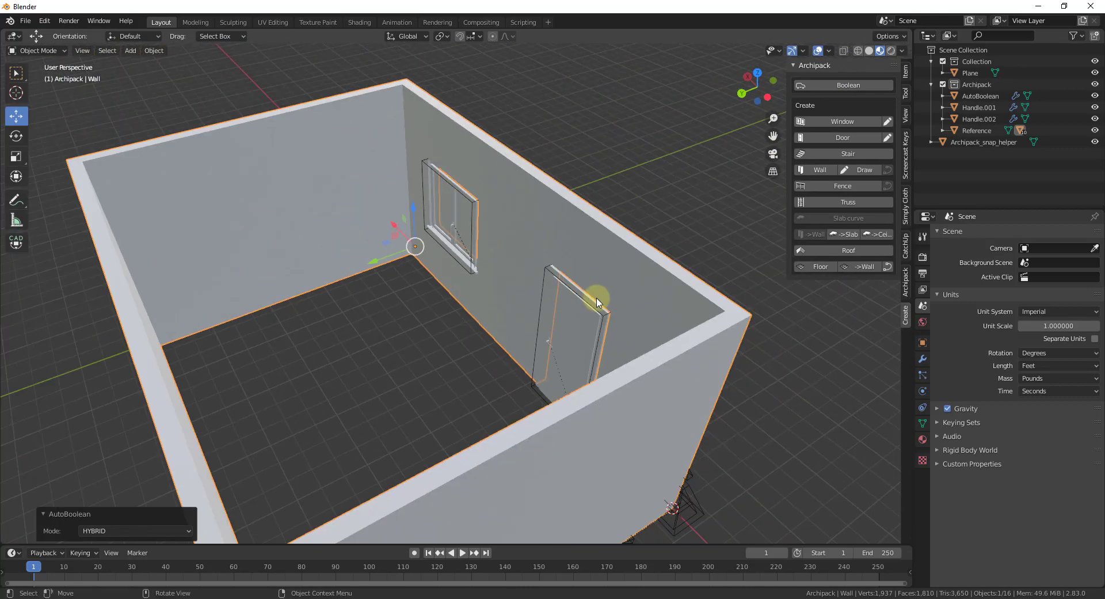
{"action": "middle_click_drag", "start_coordinate": [597, 302], "coordinate": [433, 326]}
{"action": "scroll", "coordinate": [526, 419], "scroll_direction": "down", "scroll_amount": 4}
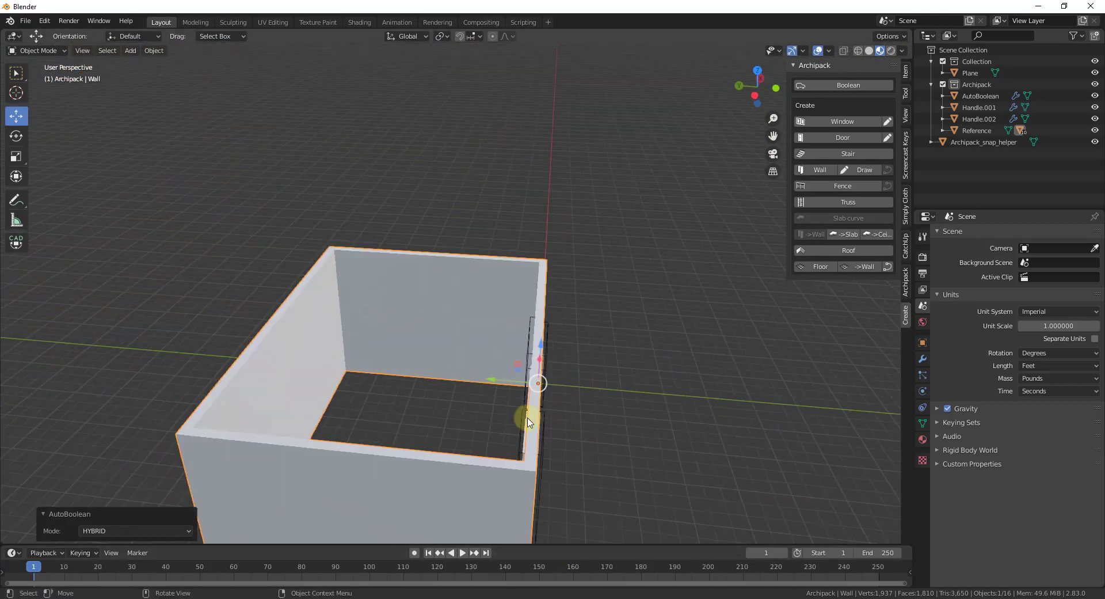
{"action": "middle_click_drag", "start_coordinate": [525, 419], "coordinate": [146, 224]}
{"action": "scroll", "coordinate": [572, 350], "scroll_direction": "down", "scroll_amount": 2}
{"action": "scroll", "coordinate": [460, 374], "scroll_direction": "up", "scroll_amount": 3}
{"action": "scroll", "coordinate": [459, 378], "scroll_direction": "up", "scroll_amount": 4}
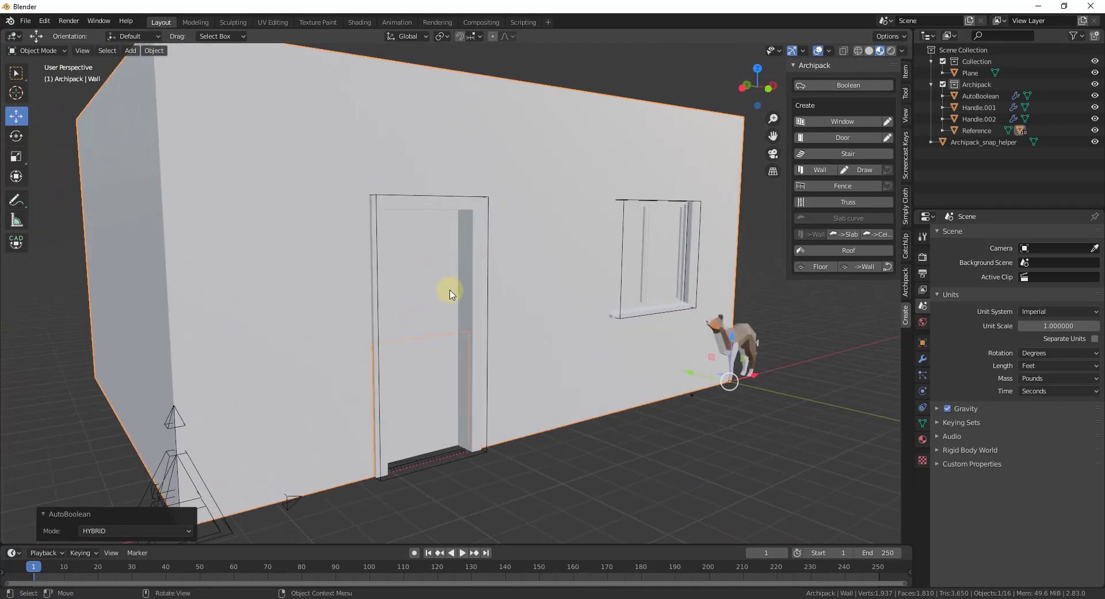
{"action": "scroll", "coordinate": [661, 471], "scroll_direction": "down", "scroll_amount": 3}
{"action": "middle_click_drag", "start_coordinate": [661, 472], "coordinate": [453, 58]}
{"action": "scroll", "coordinate": [467, 57], "scroll_direction": "down", "scroll_amount": 4}
{"action": "scroll", "coordinate": [644, 173], "scroll_direction": "up", "scroll_amount": 1}
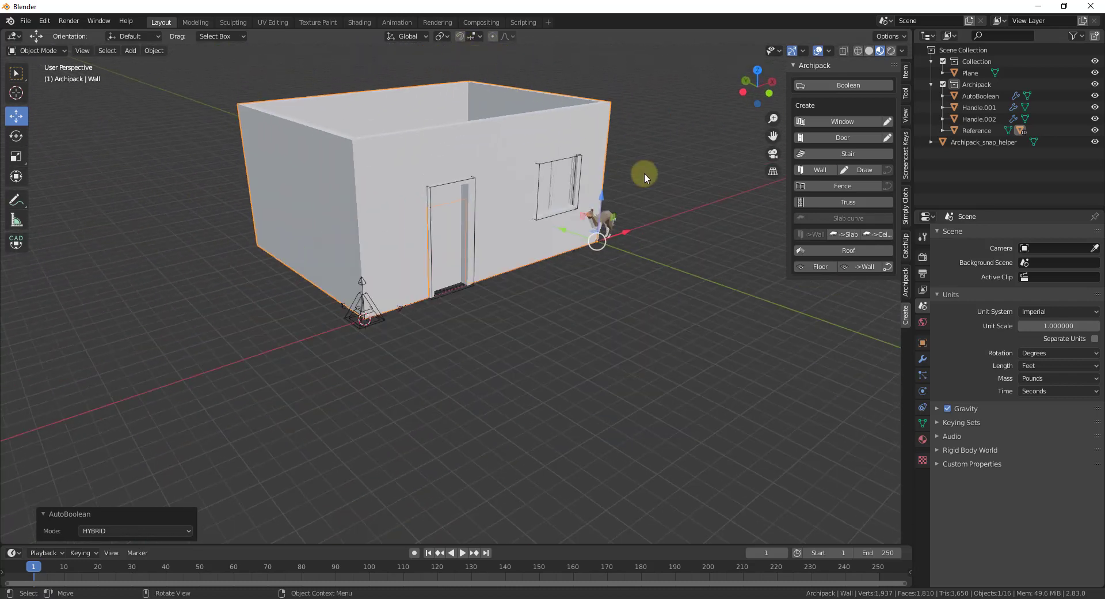
- Add an Archipack stair from the I wood over concrete preset and move it about 15.4 ft along negative Y
{"action": "left_click", "coordinate": [687, 283]}
{"action": "middle_click_drag", "start_coordinate": [541, 312], "coordinate": [589, 304]}
{"action": "key", "text": "shift+a"}
{"action": "mouse_move", "coordinate": [588, 303]}
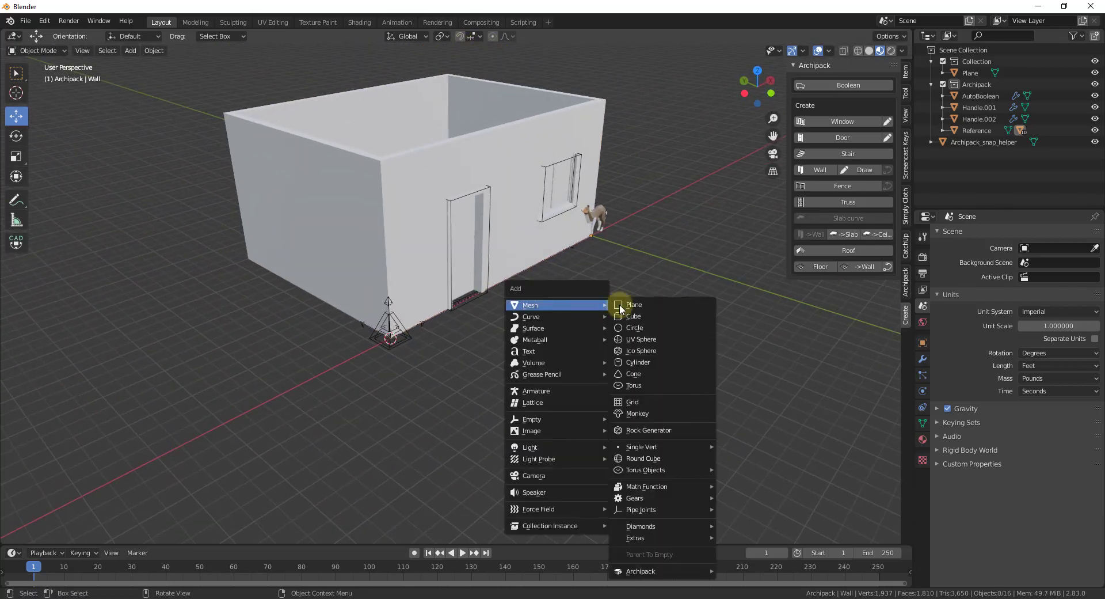
{"action": "mouse_move", "coordinate": [655, 573]}
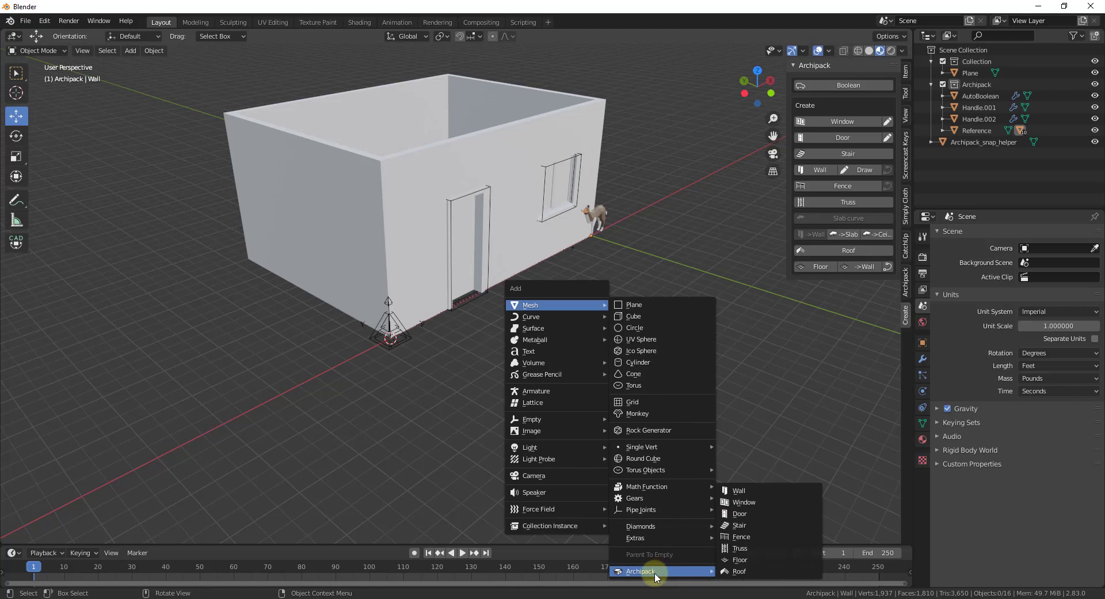
{"action": "left_click", "coordinate": [743, 526]}
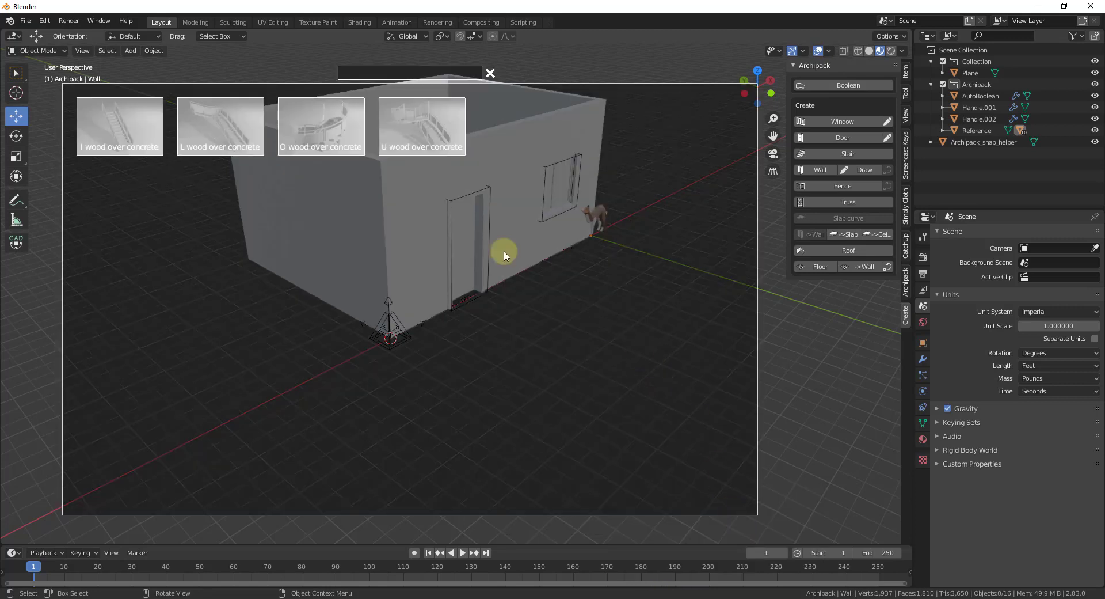
{"action": "left_click", "coordinate": [120, 134]}
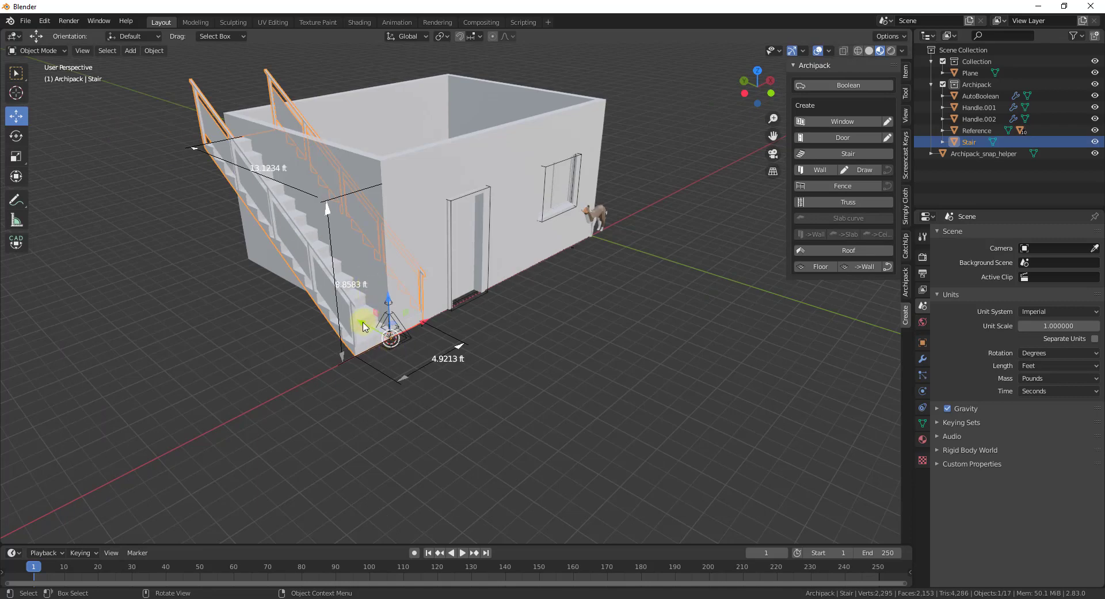
{"action": "left_click_drag", "start_coordinate": [363, 322], "coordinate": [641, 424]}
{"action": "scroll", "coordinate": [468, 225], "scroll_direction": "down", "scroll_amount": 5}
{"action": "scroll", "coordinate": [578, 332], "scroll_direction": "up", "scroll_amount": 3}
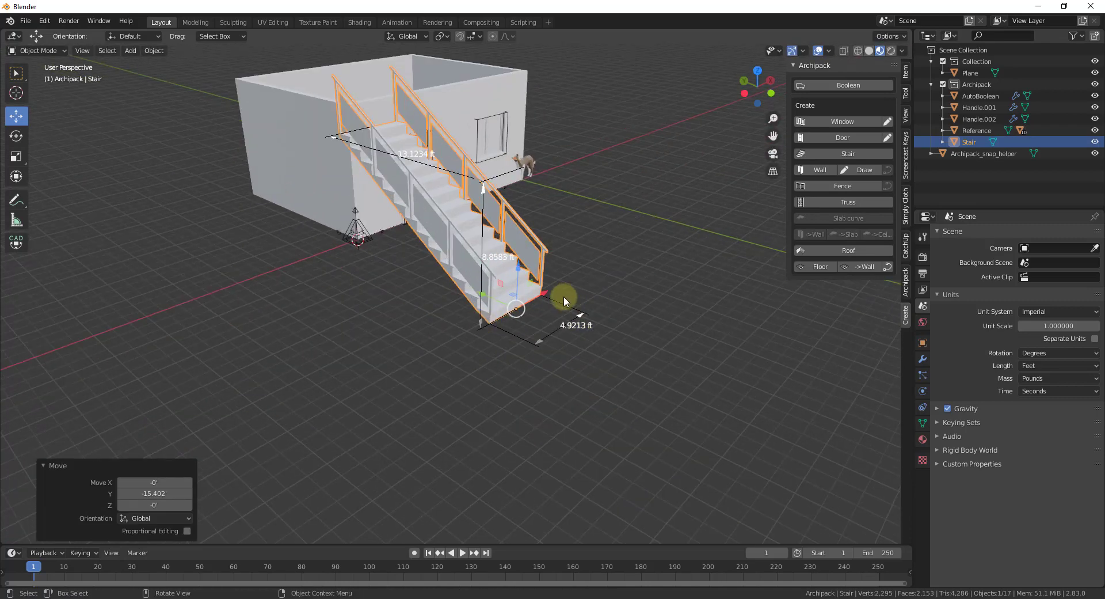
- Rotate the stair freely by about -93° around the Z axis
{"action": "middle_click_drag", "start_coordinate": [564, 296], "coordinate": [509, 350]}
{"action": "key", "text": "r"}
{"action": "key", "text": "z"}
{"action": "left_click", "coordinate": [409, 364]}
{"action": "middle_click_drag", "start_coordinate": [409, 363], "coordinate": [604, 247]}
{"action": "scroll", "coordinate": [604, 247], "scroll_direction": "up", "scroll_amount": 4}
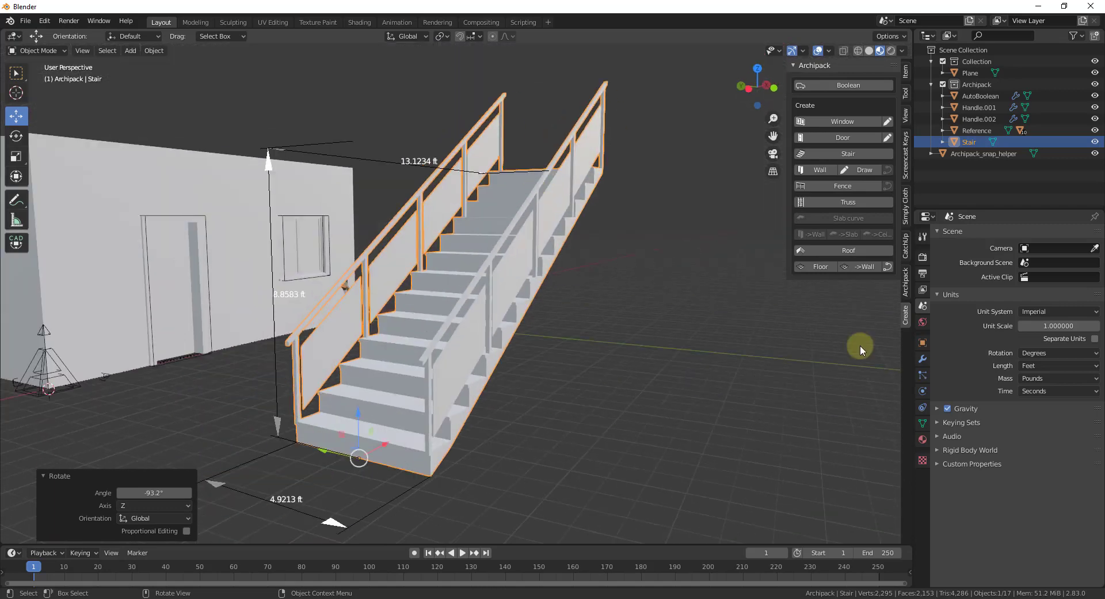
- Set the stair's width to about 5.5 ft, height to about 9.3 ft and thickness to about 0.68 ft in its Archipack parameters
{"action": "left_click", "coordinate": [905, 288]}
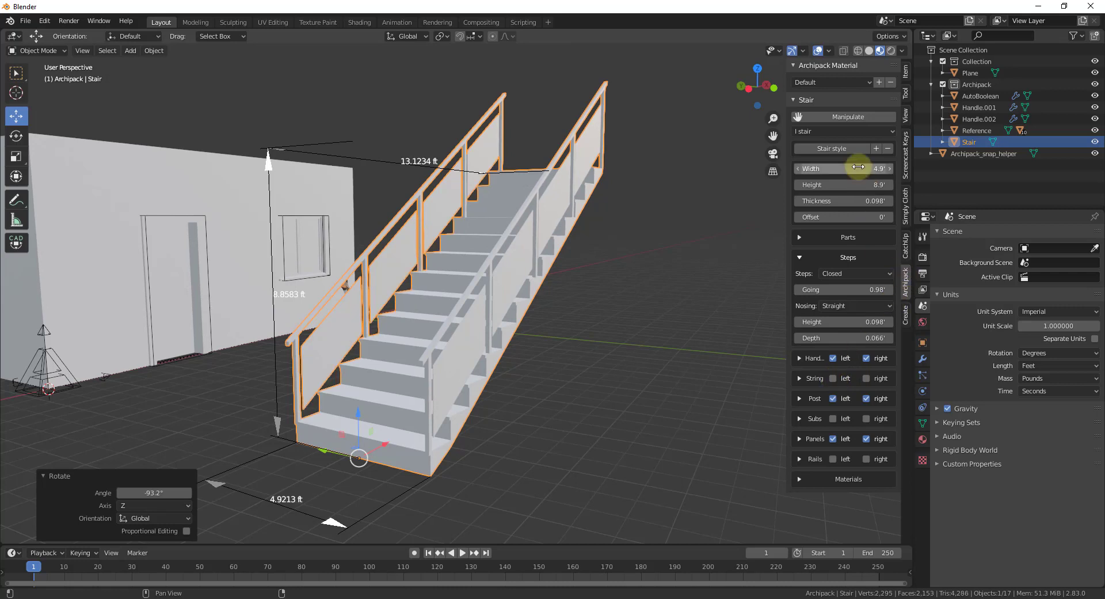
{"action": "left_click_drag", "start_coordinate": [859, 168], "coordinate": [851, 203]}
{"action": "middle_click_drag", "start_coordinate": [620, 260], "coordinate": [395, 387]}
{"action": "left_click", "coordinate": [662, 387]}
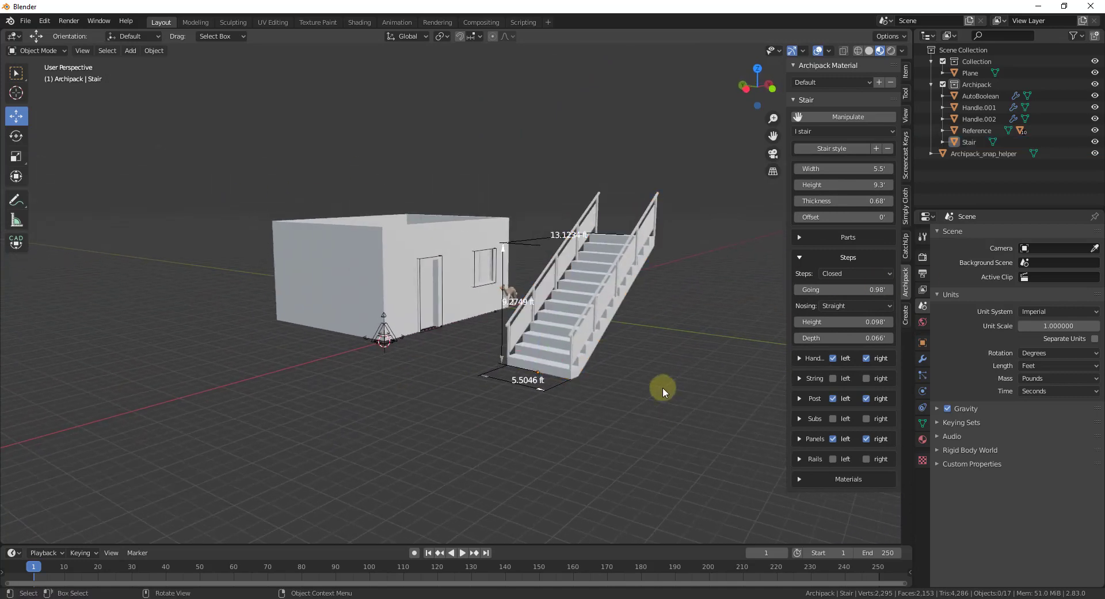
- Reselect the stair and stretch it with the Manipulate handles to about 18.44 ft long and 10.64 ft high
{"action": "left_click", "coordinate": [392, 309]}
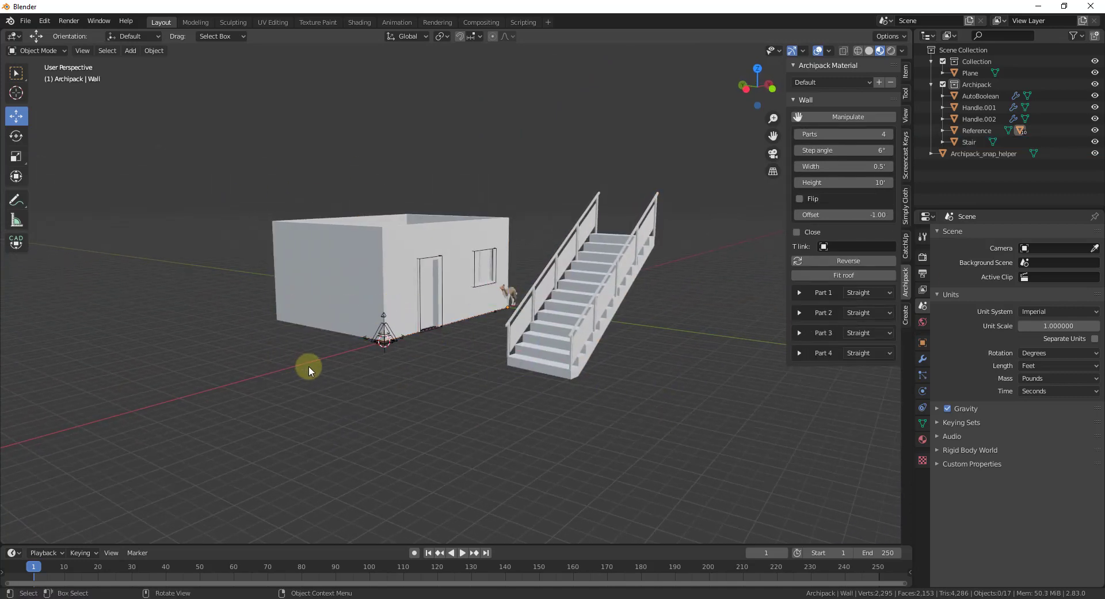
{"action": "key", "text": "n"}
{"action": "left_click", "coordinate": [578, 316]}
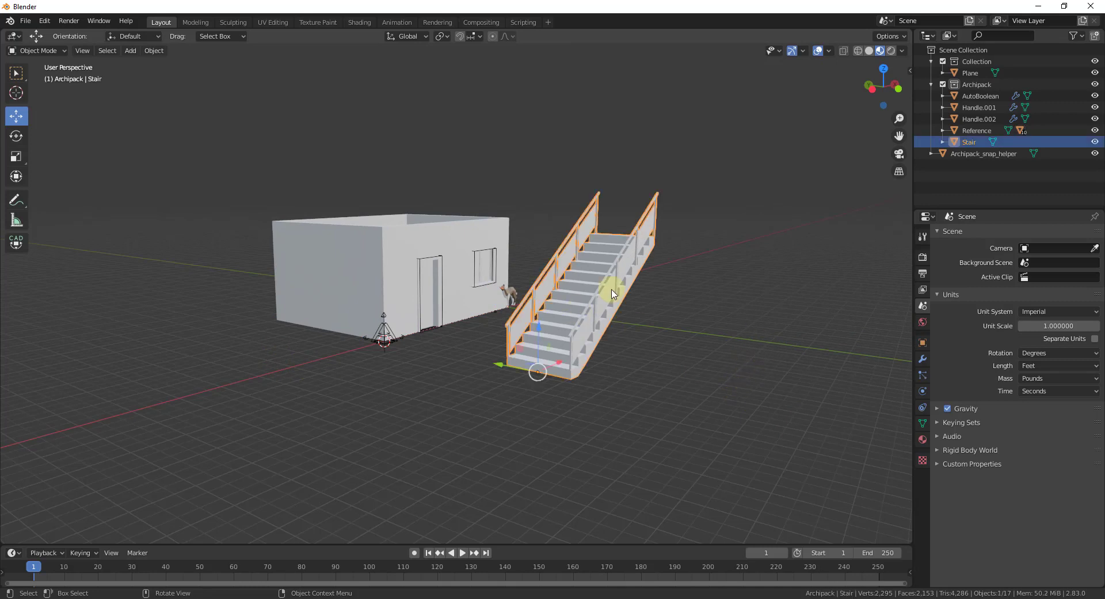
{"action": "key", "text": "n"}
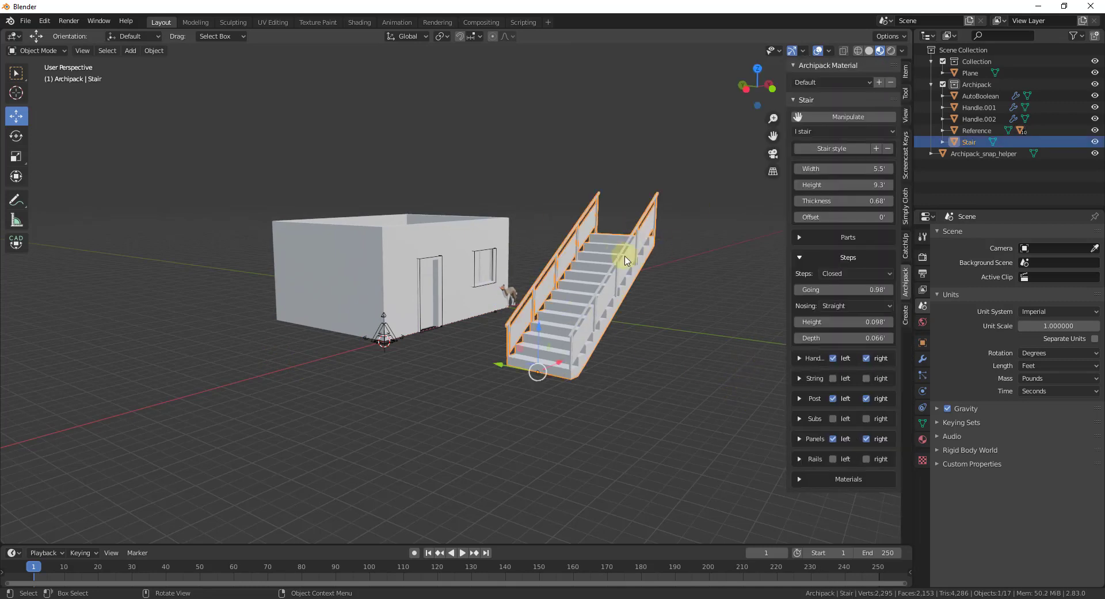
{"action": "left_click", "coordinate": [846, 119]}
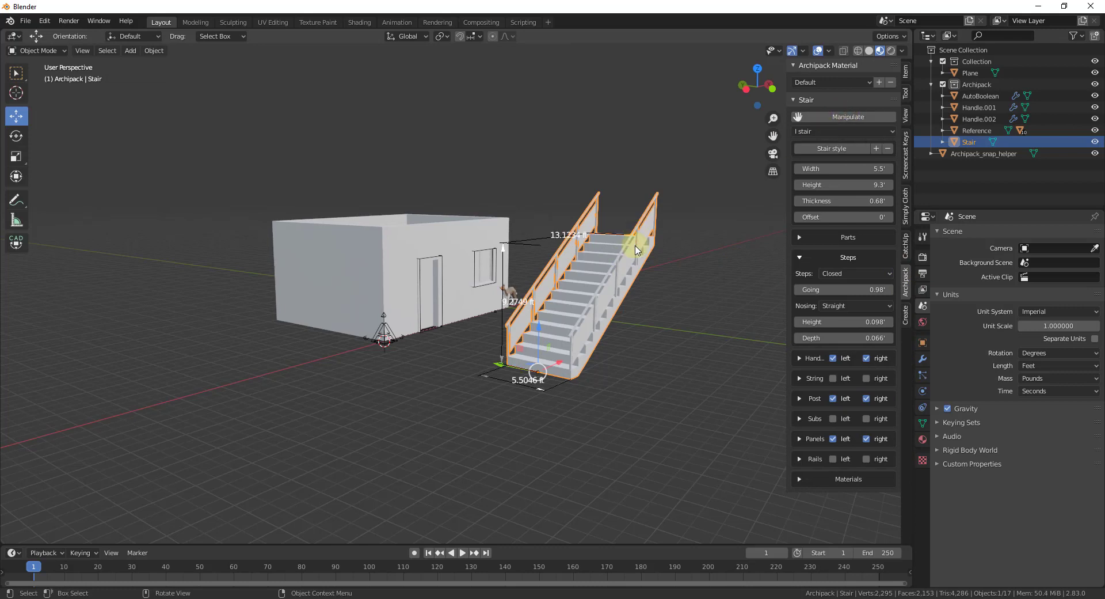
{"action": "middle_click_drag", "start_coordinate": [572, 337], "coordinate": [585, 389]}
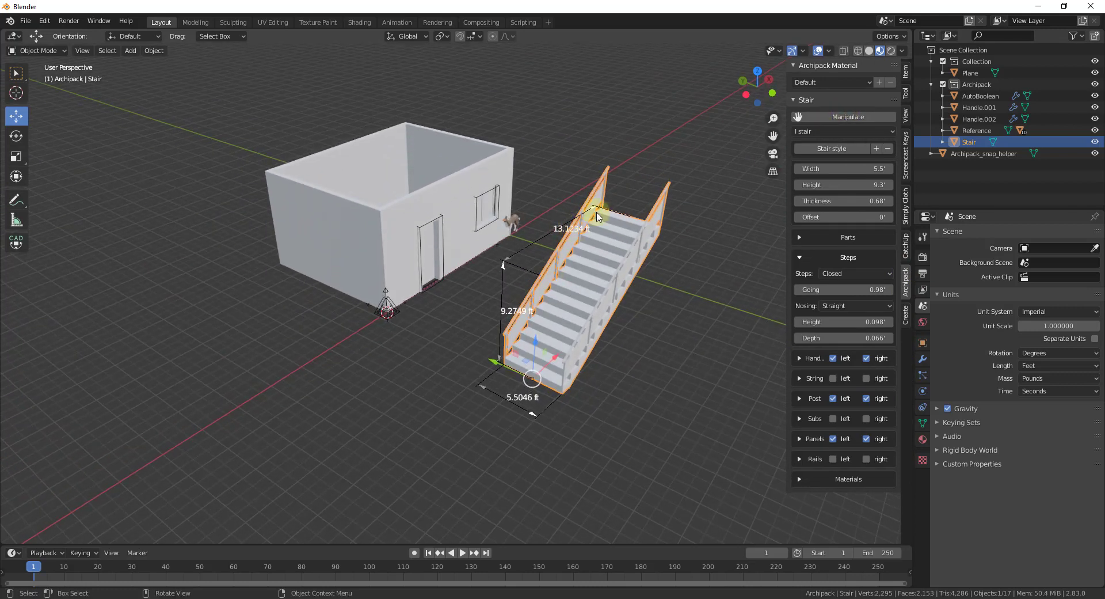
{"action": "left_click_drag", "start_coordinate": [594, 212], "coordinate": [626, 193]}
{"action": "mouse_move", "coordinate": [505, 267]}
{"action": "left_mouse_down"}
{"action": "mouse_move", "coordinate": [508, 239]}
{"action": "mouse_move", "coordinate": [507, 257]}
{"action": "left_mouse_up"}
{"action": "middle_click_drag", "start_coordinate": [654, 258], "coordinate": [697, 300]}
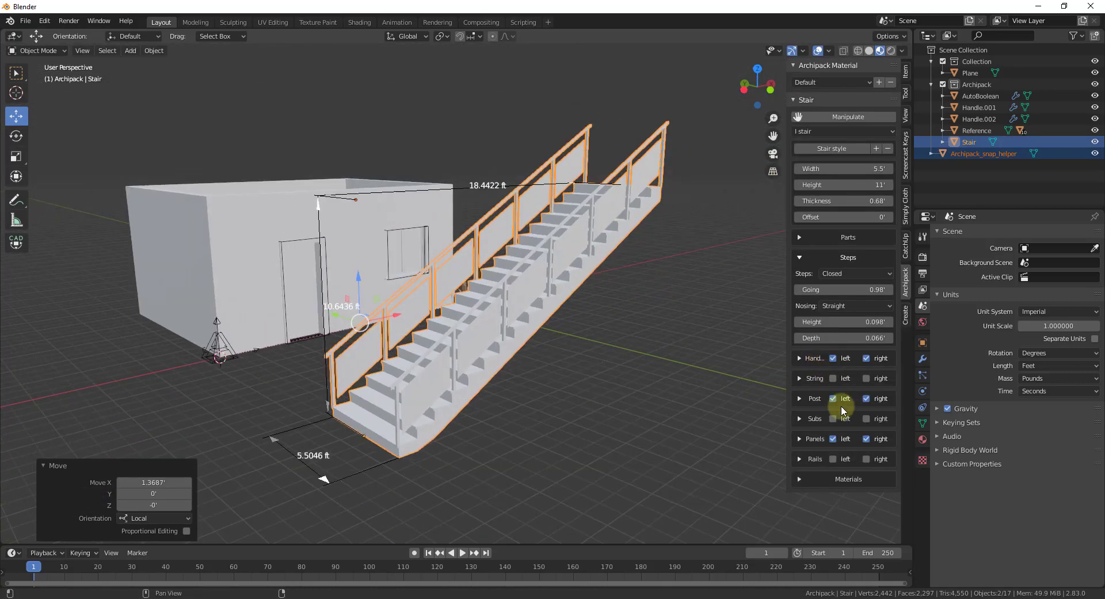
- Enable the stair's Subs on both the left and right sides and disable its Panels on both sides
{"action": "left_click", "coordinate": [833, 419]}
{"action": "left_click", "coordinate": [834, 419]}
{"action": "left_click", "coordinate": [866, 419]}
{"action": "left_click", "coordinate": [833, 418]}
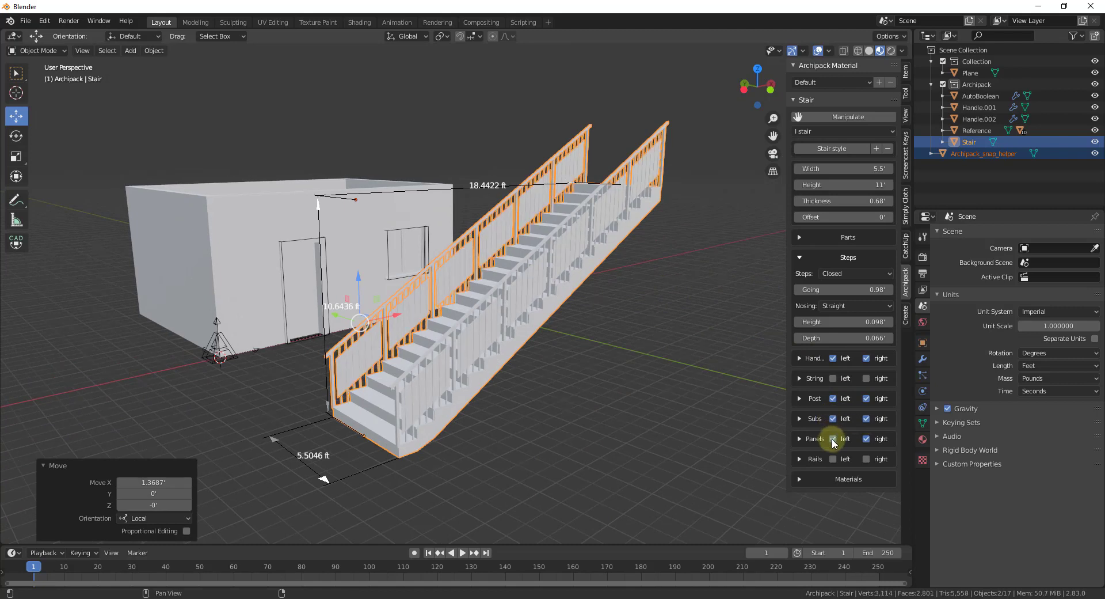
{"action": "left_click", "coordinate": [833, 438]}
{"action": "left_click", "coordinate": [866, 439]}
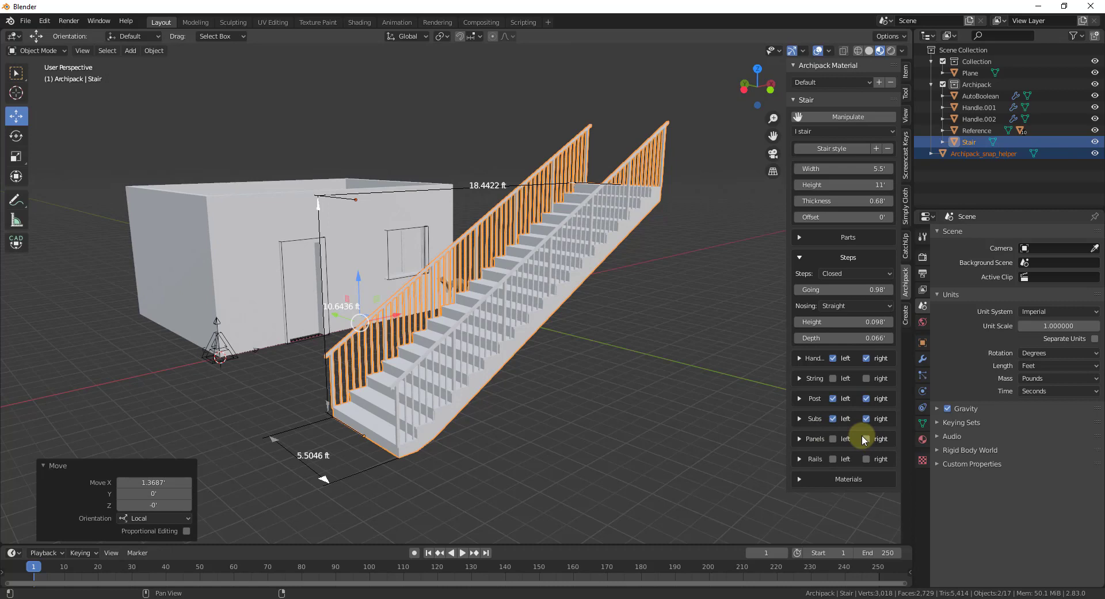
- Set the length of the stair's Subs to 0.1 ft
{"action": "left_click", "coordinate": [820, 418]}
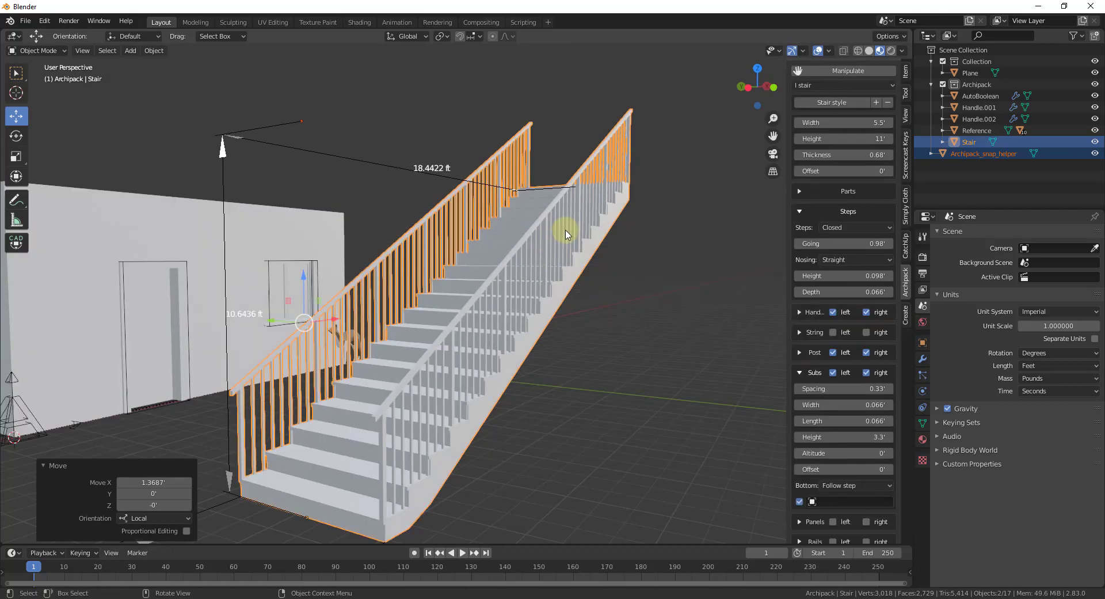
{"action": "left_click_drag", "start_coordinate": [836, 421], "coordinate": [841, 421]}
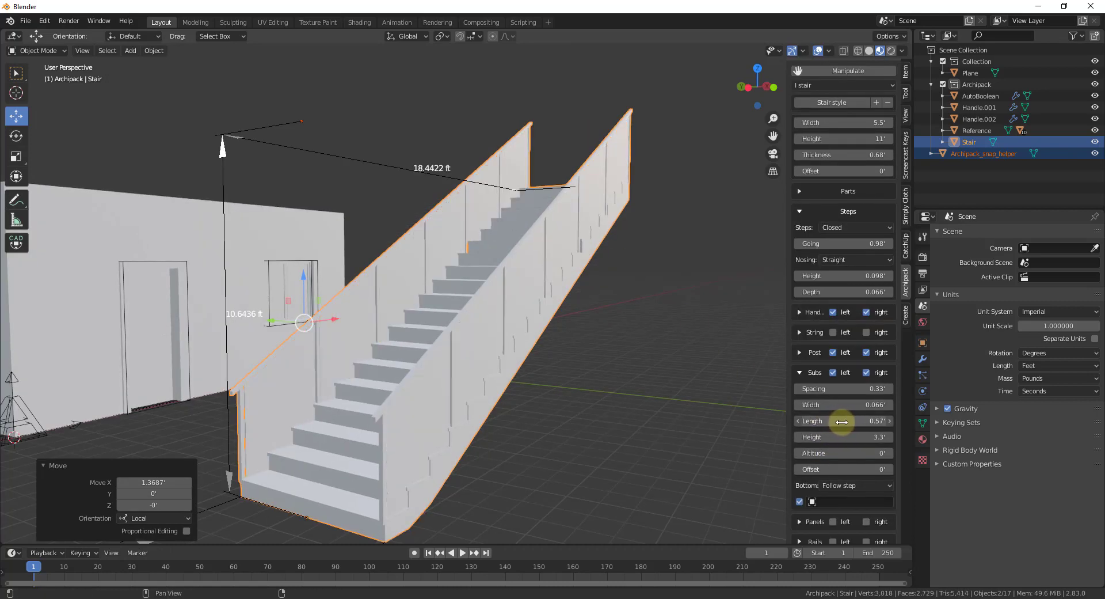
{"action": "left_click", "coordinate": [841, 421]}
{"action": "type", "text": "0.1"}
{"action": "key", "text": "Return"}
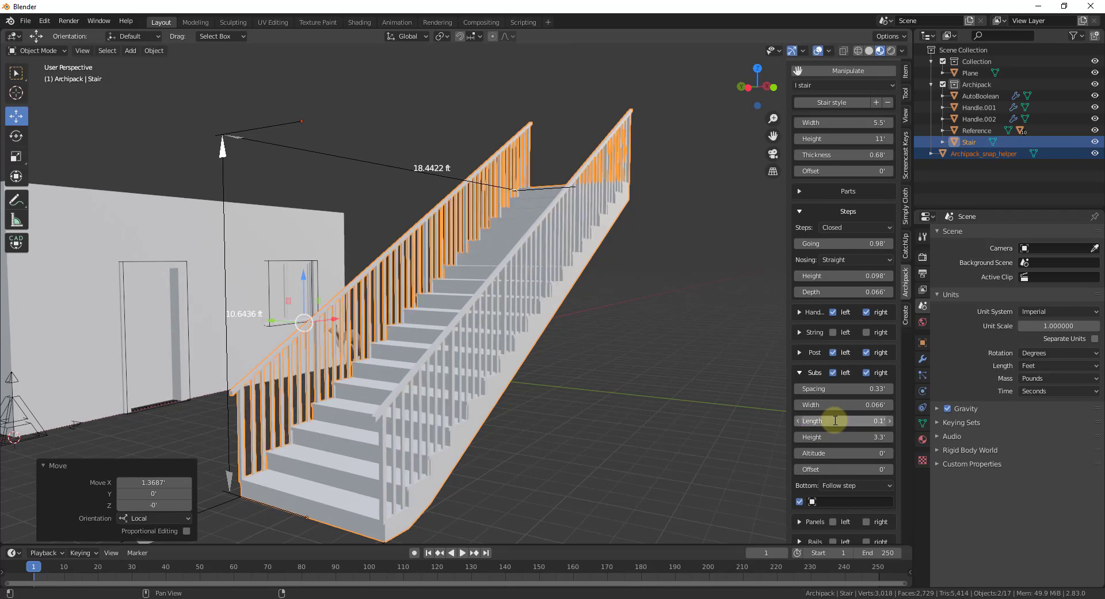
- Examine the stair and its balusters beside the room from several distances and angles, and collapse the Subs settings
{"action": "middle_click_drag", "start_coordinate": [493, 397], "coordinate": [512, 338]}
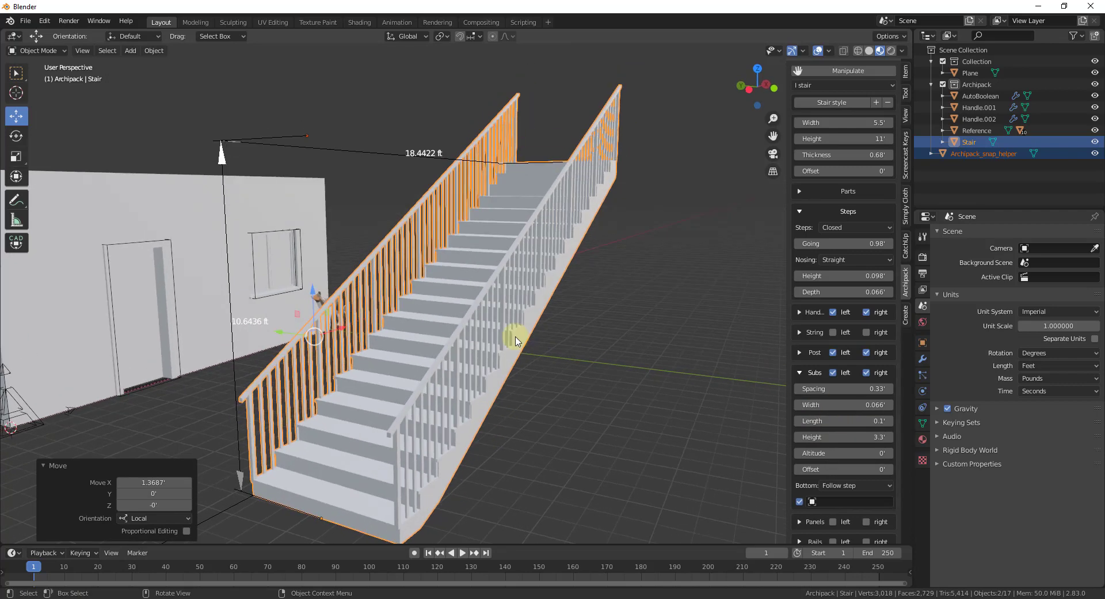
{"action": "scroll", "coordinate": [512, 333], "scroll_direction": "down", "scroll_amount": 4}
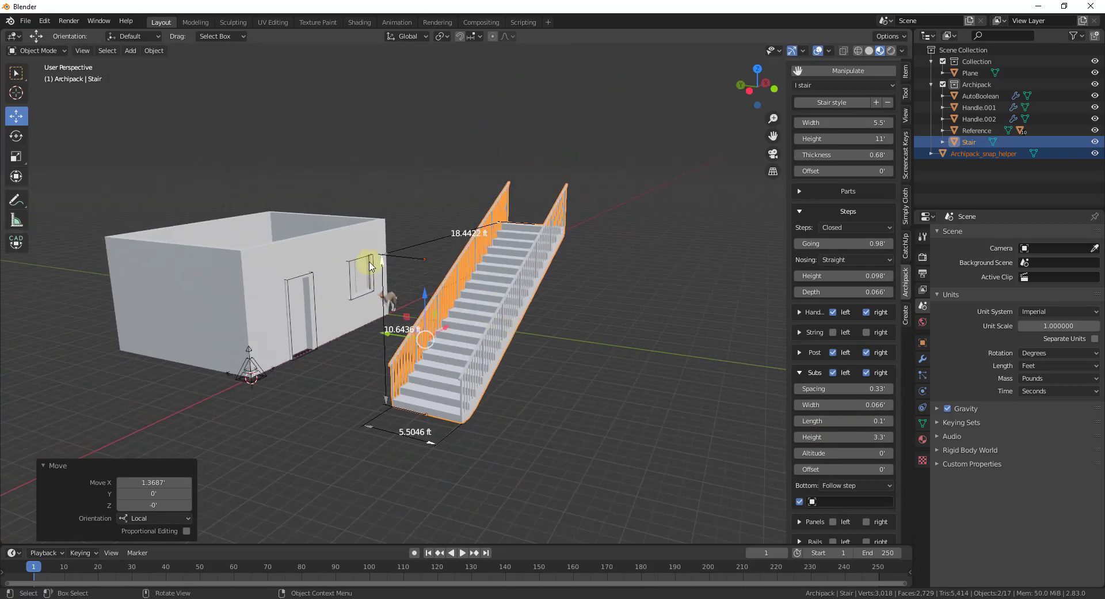
{"action": "scroll", "coordinate": [403, 259], "scroll_direction": "down", "scroll_amount": 3}
{"action": "scroll", "coordinate": [568, 253], "scroll_direction": "up", "scroll_amount": 3}
{"action": "middle_click_drag", "start_coordinate": [434, 257], "coordinate": [454, 314]}
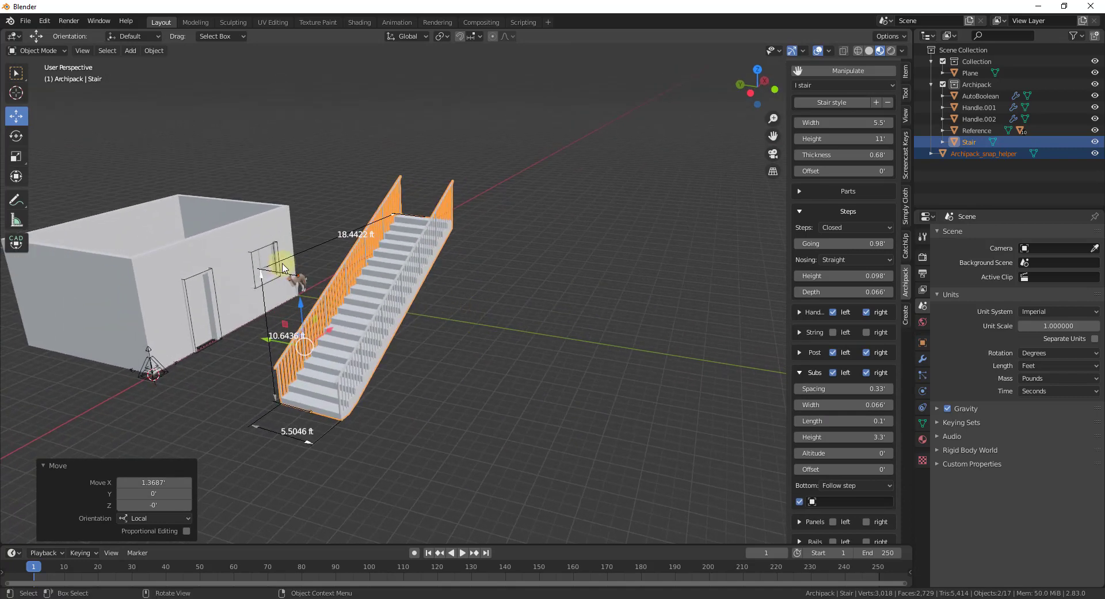
{"action": "scroll", "coordinate": [299, 259], "scroll_direction": "down", "scroll_amount": 2}
{"action": "scroll", "coordinate": [386, 276], "scroll_direction": "up", "scroll_amount": 1}
{"action": "scroll", "coordinate": [493, 411], "scroll_direction": "up", "scroll_amount": 1}
{"action": "scroll", "coordinate": [802, 407], "scroll_direction": "down", "scroll_amount": 2}
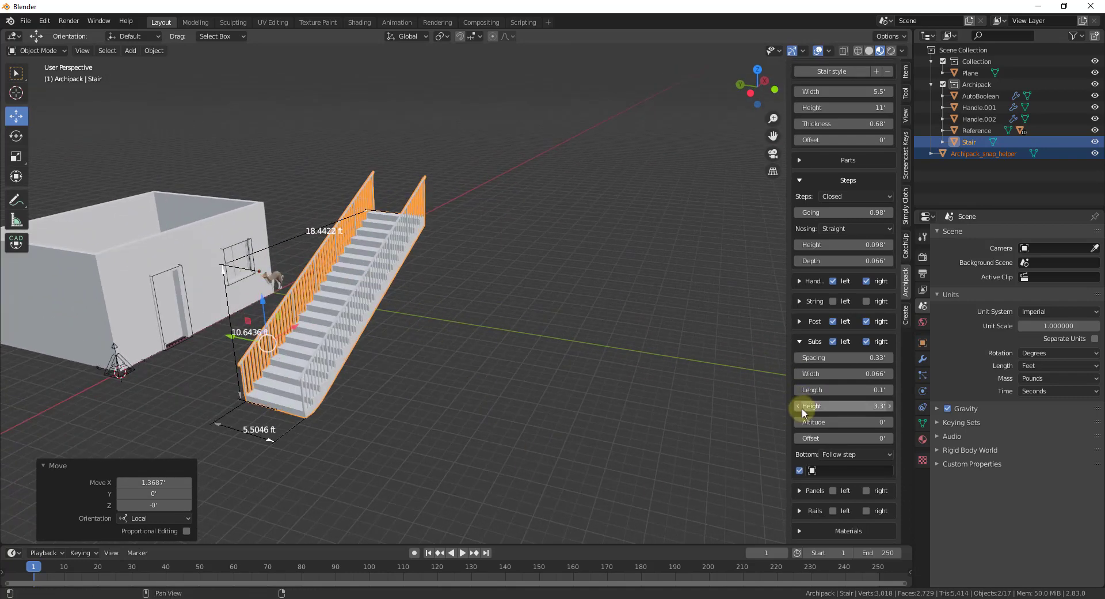
{"action": "left_click", "coordinate": [799, 341]}
{"action": "scroll", "coordinate": [464, 345], "scroll_direction": "down", "scroll_amount": 2}
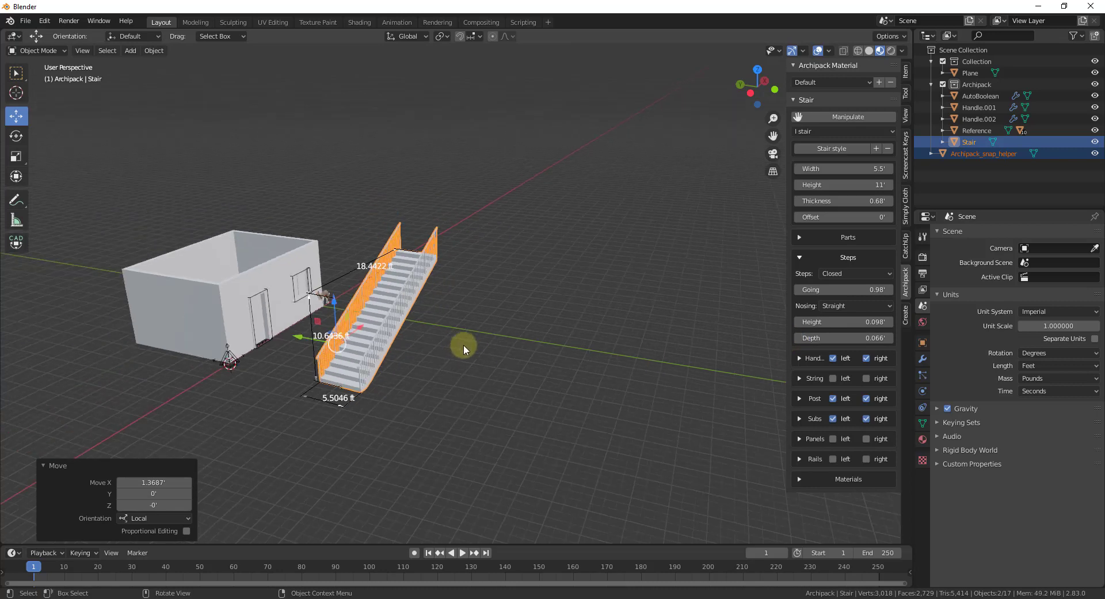
{"action": "scroll", "coordinate": [468, 340], "scroll_direction": "up", "scroll_amount": 1}
- Add an Archipack fence from the Wood preset
{"action": "key", "text": "shift+a"}
{"action": "mouse_move", "coordinate": [519, 341]}
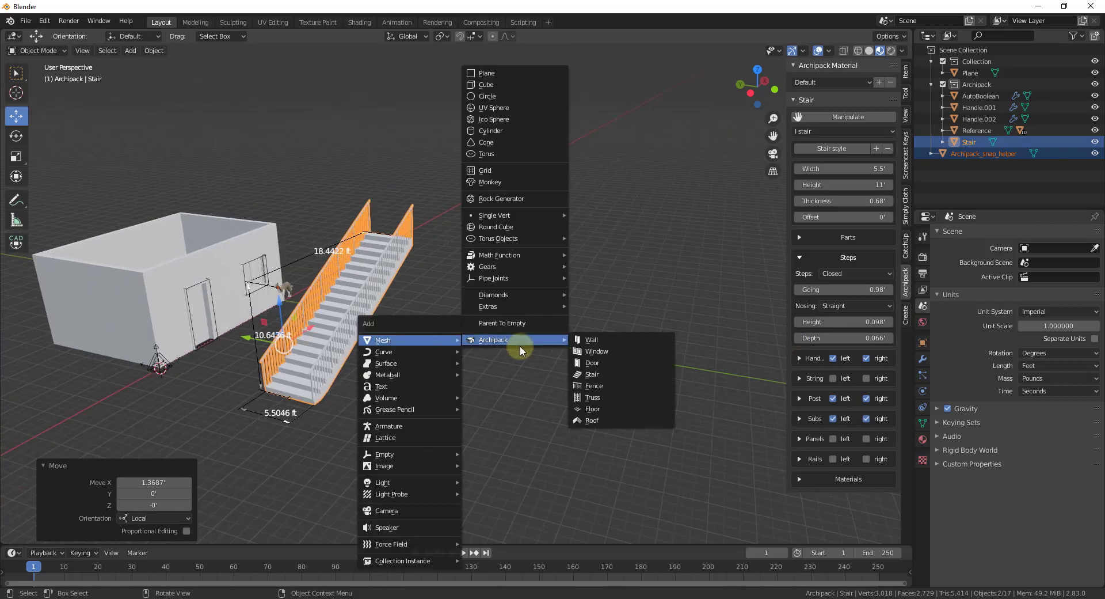
{"action": "left_click", "coordinate": [593, 386]}
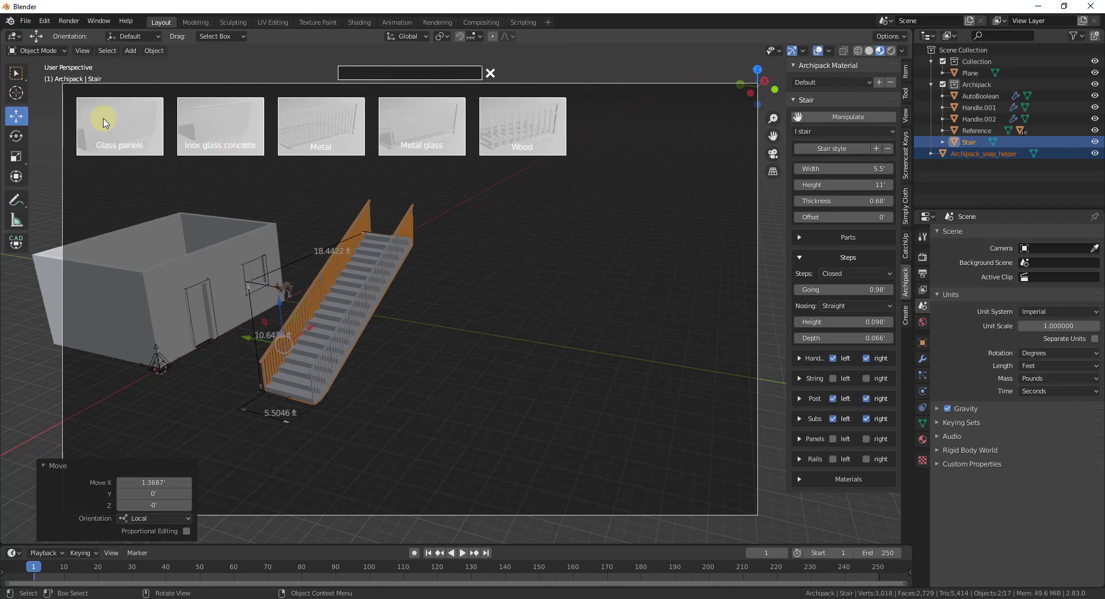
{"action": "left_click", "coordinate": [515, 130]}
{"action": "left_click", "coordinate": [202, 363]}
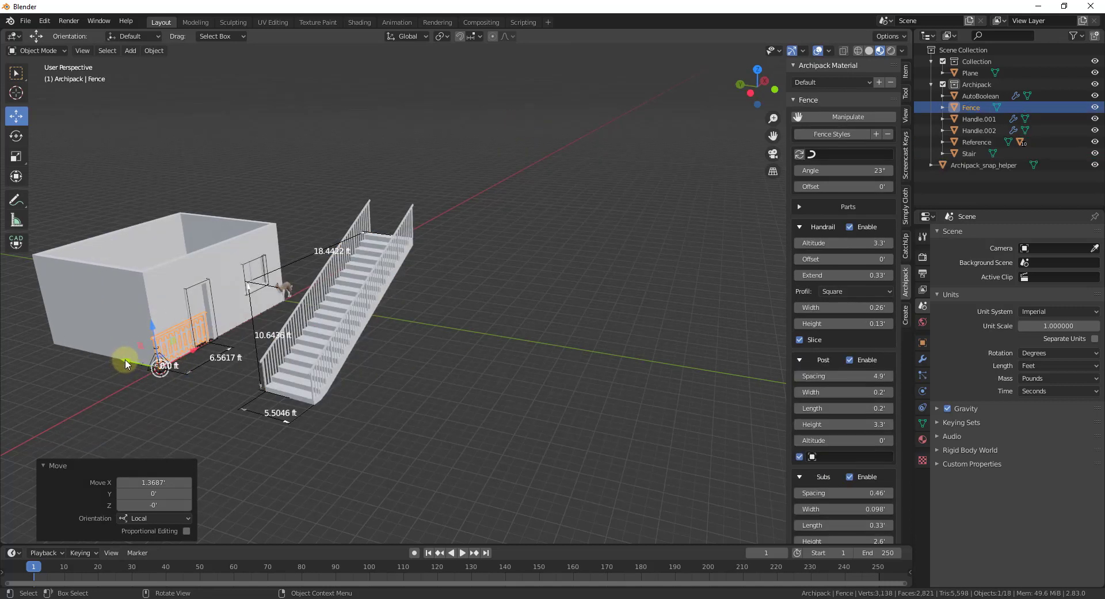
- Move the fence about 25 ft along negative Y, past the stair
{"action": "mouse_move", "coordinate": [124, 360]}
{"action": "left_mouse_down"}
{"action": "mouse_move", "coordinate": [241, 402]}
{"action": "mouse_move", "coordinate": [117, 379]}
{"action": "mouse_move", "coordinate": [122, 361]}
{"action": "left_mouse_up"}
{"action": "scroll", "coordinate": [127, 361], "scroll_direction": "up", "scroll_amount": 5}
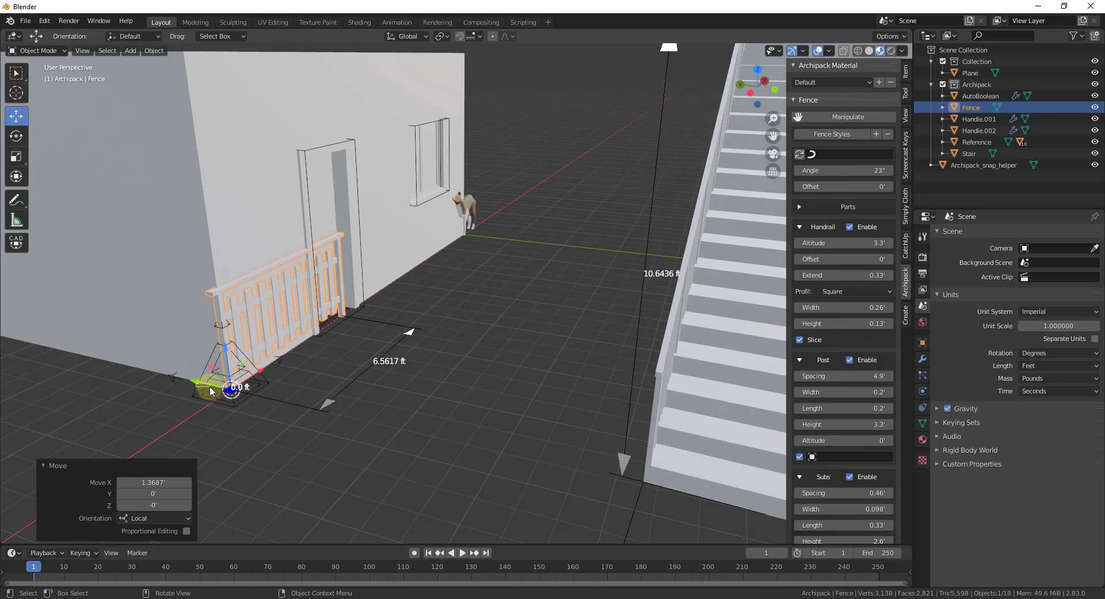
{"action": "left_click_drag", "start_coordinate": [211, 391], "coordinate": [645, 443]}
{"action": "scroll", "coordinate": [271, 369], "scroll_direction": "down", "scroll_amount": 5}
{"action": "scroll", "coordinate": [382, 333], "scroll_direction": "down", "scroll_amount": 5}
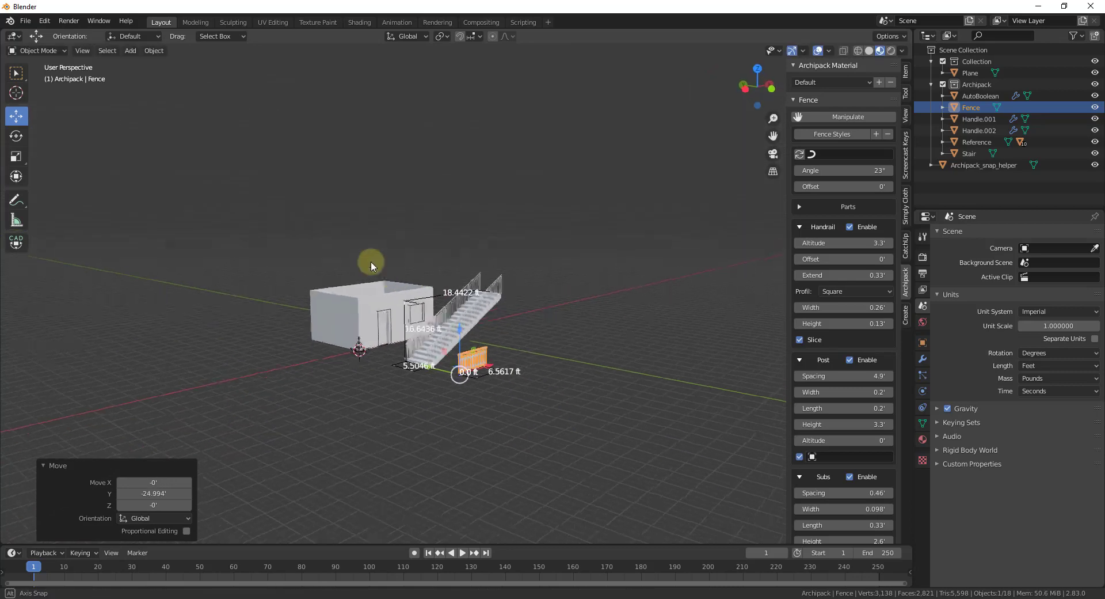
- Set the fence's post spacing to about 4.8 ft and post width to about 0.28 ft
{"action": "middle_click_drag", "start_coordinate": [370, 262], "coordinate": [357, 259]}
{"action": "scroll", "coordinate": [345, 265], "scroll_direction": "up", "scroll_amount": 4}
{"action": "scroll", "coordinate": [360, 259], "scroll_direction": "down", "scroll_amount": 4}
{"action": "middle_click_drag", "start_coordinate": [399, 298], "coordinate": [380, 283]}
{"action": "scroll", "coordinate": [380, 284], "scroll_direction": "up", "scroll_amount": 5}
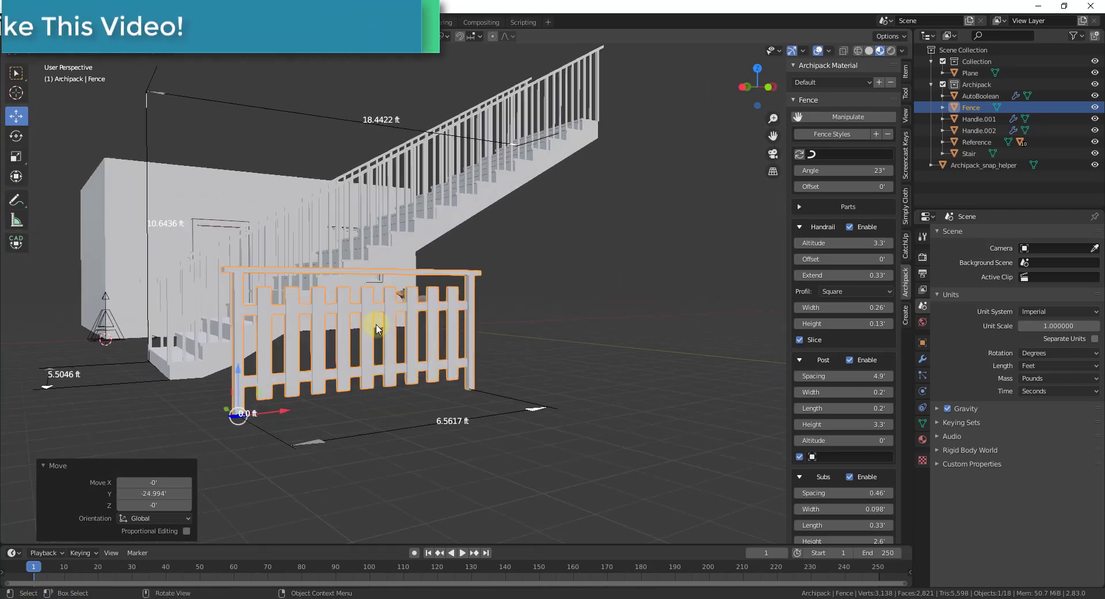
{"action": "scroll", "coordinate": [468, 382], "scroll_direction": "down", "scroll_amount": 4}
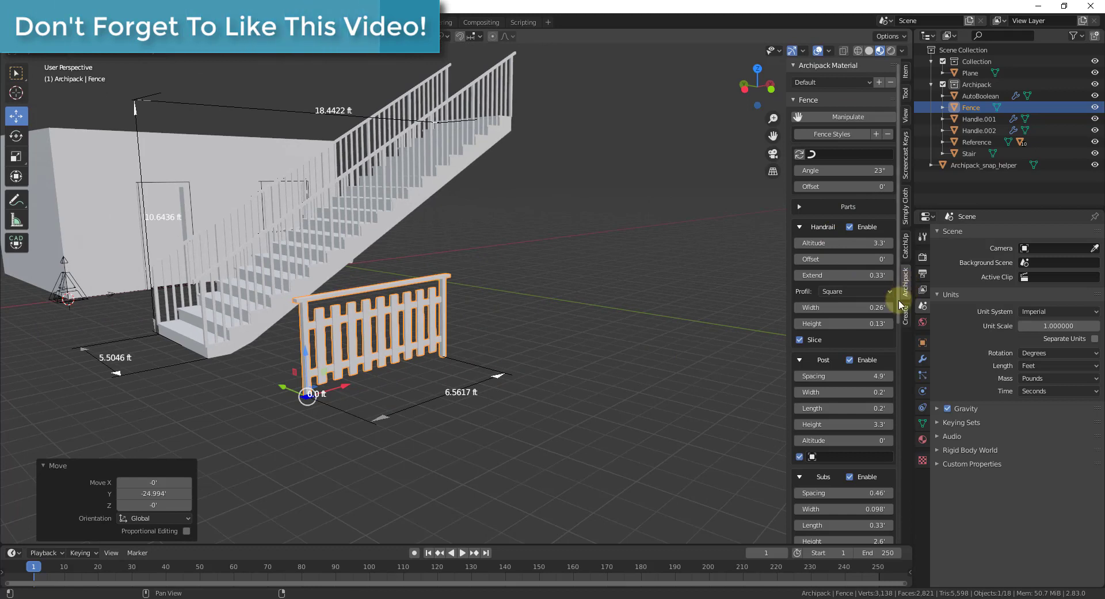
{"action": "mouse_move", "coordinate": [858, 377]}
{"action": "left_mouse_down"}
{"action": "mouse_move", "coordinate": [838, 389]}
{"action": "mouse_move", "coordinate": [849, 393]}
{"action": "left_mouse_up"}
{"action": "left_click_drag", "start_coordinate": [841, 395], "coordinate": [844, 395]}
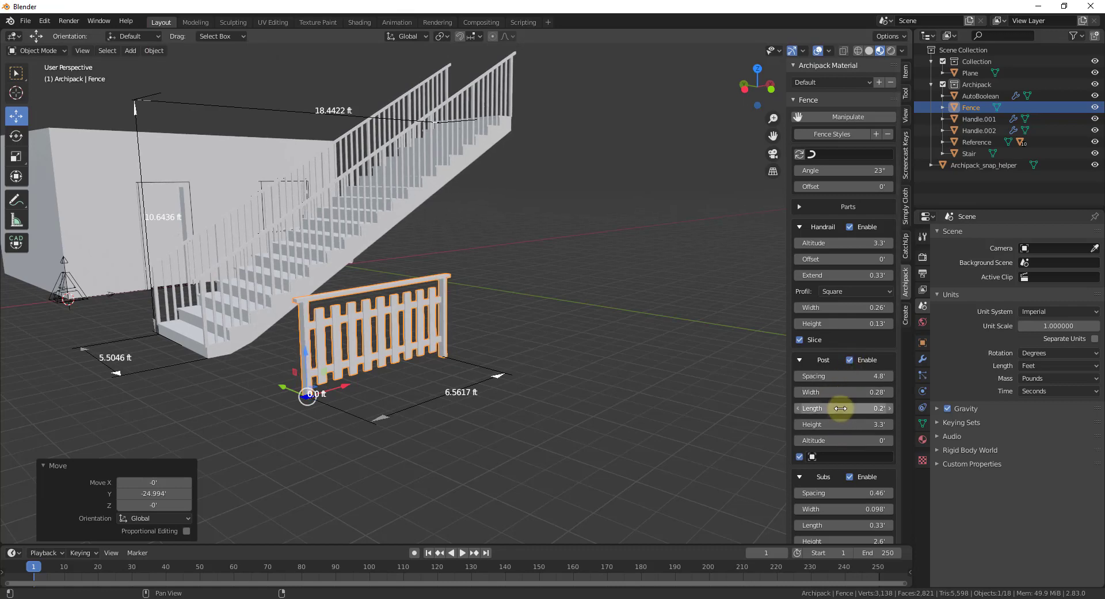
- Stretch the fence to about 24.08 ft long with its length handle
{"action": "left_click_drag", "start_coordinate": [498, 377], "coordinate": [677, 335]}
{"action": "middle_click_drag", "start_coordinate": [656, 296], "coordinate": [639, 315]}
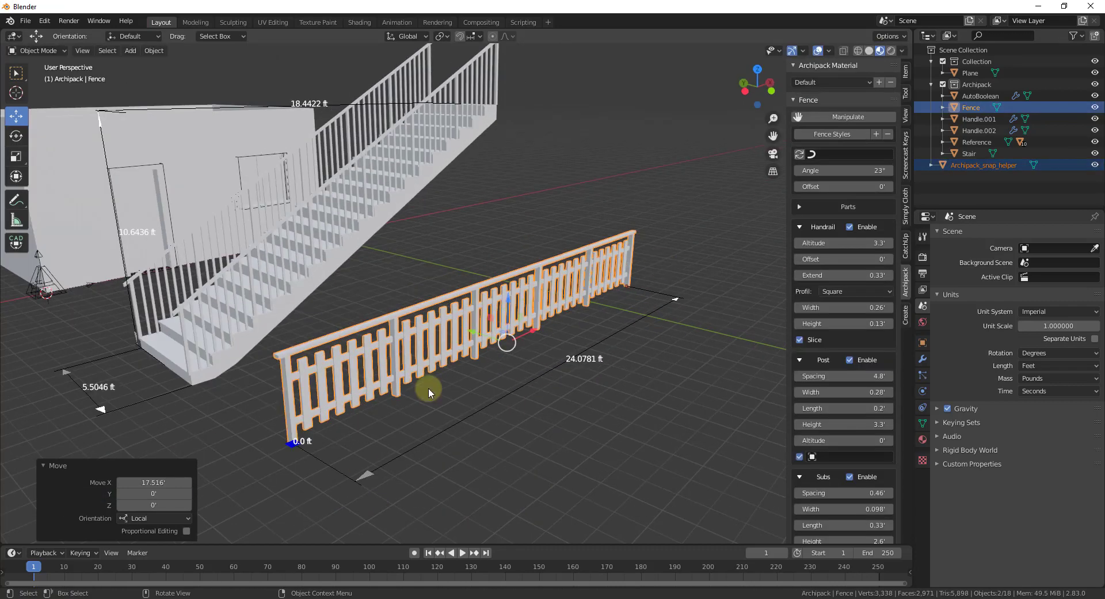
{"action": "middle_click_drag", "start_coordinate": [484, 309], "coordinate": [540, 250]}
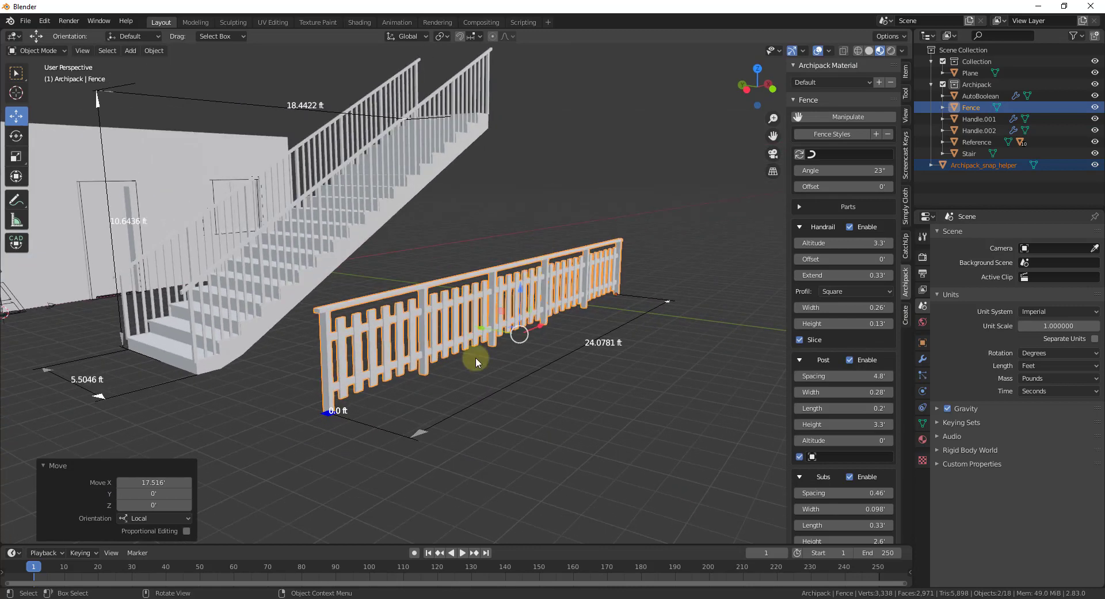
{"action": "scroll", "coordinate": [392, 368], "scroll_direction": "up", "scroll_amount": 2}
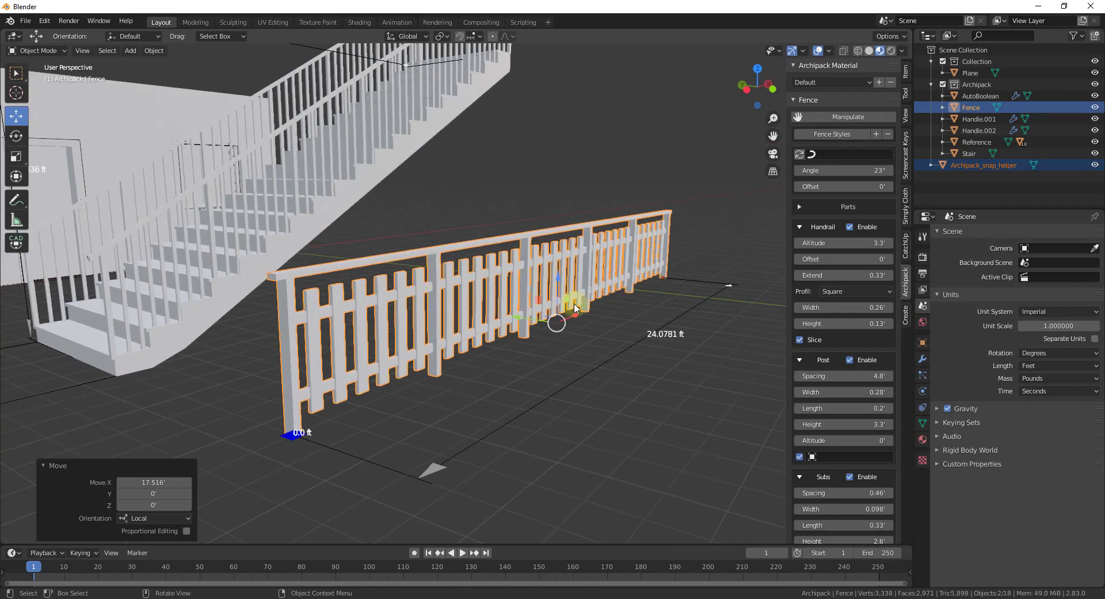
{"action": "key", "text": "Home"}
- Set the width of the fence's Rail 1 to about 0.18 ft and Rail 2 to about 0.35 ft
{"action": "scroll", "coordinate": [852, 428], "scroll_direction": "down", "scroll_amount": 5}
{"action": "scroll", "coordinate": [859, 424], "scroll_direction": "down", "scroll_amount": 11}
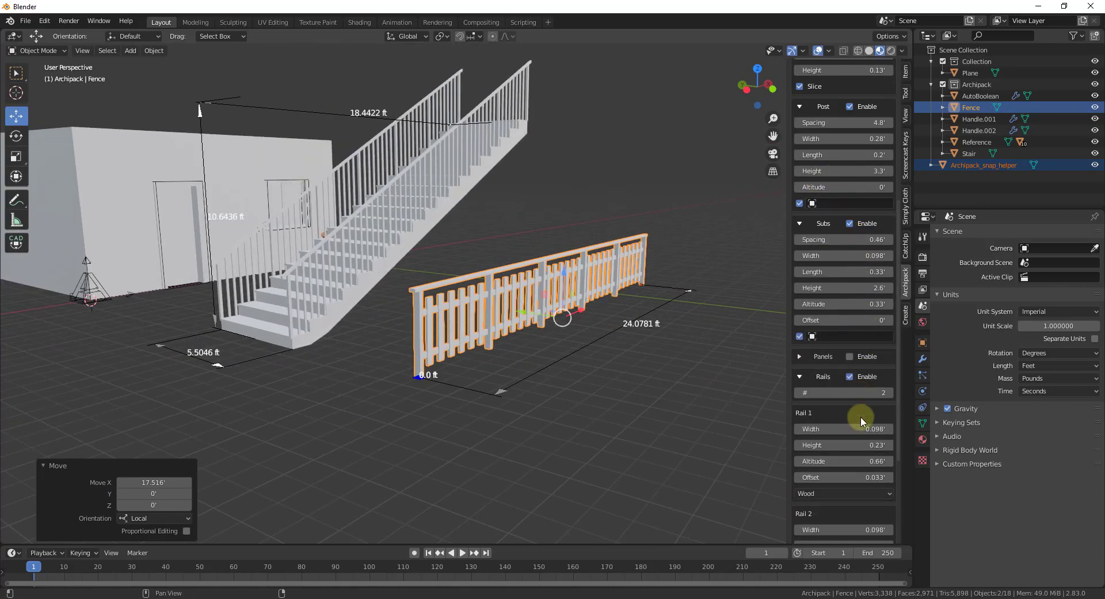
{"action": "left_click_drag", "start_coordinate": [858, 314], "coordinate": [857, 314]}
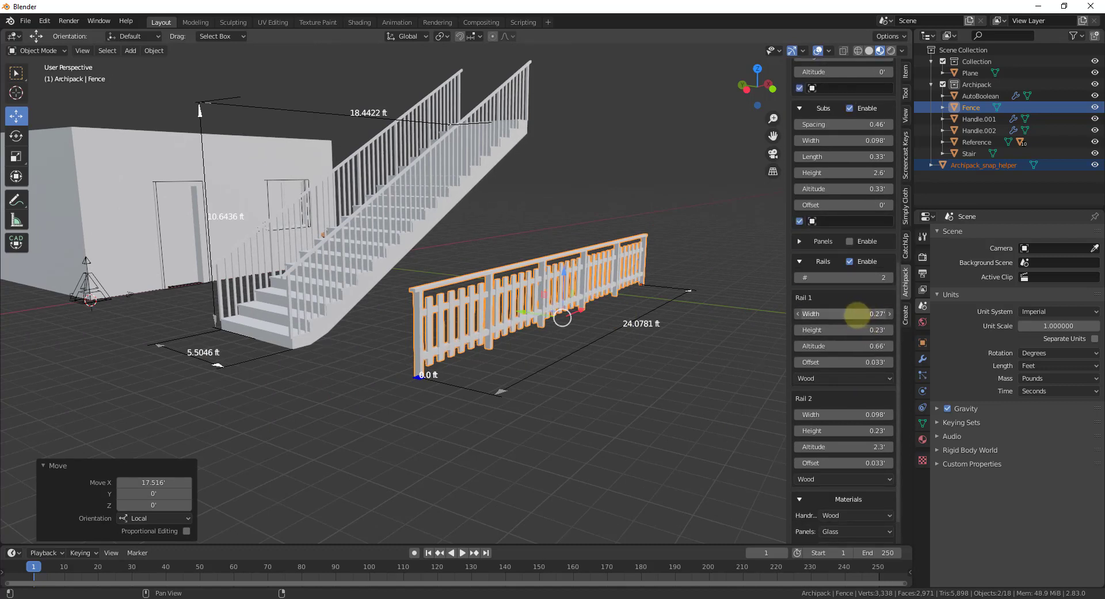
{"action": "left_click_drag", "start_coordinate": [841, 412], "coordinate": [855, 410]}
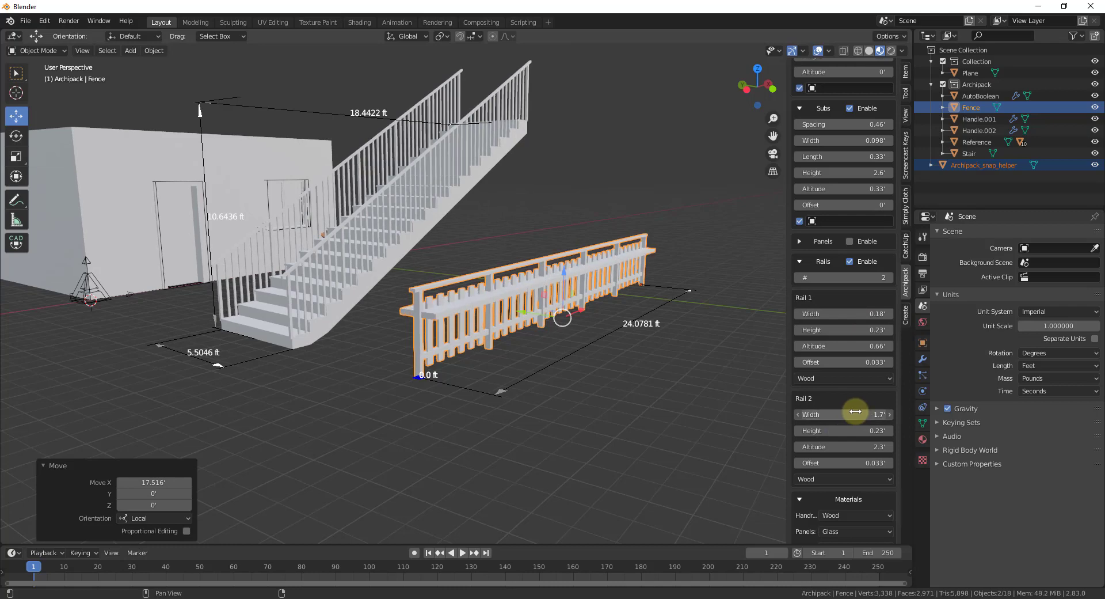
{"action": "scroll", "coordinate": [525, 296], "scroll_direction": "up", "scroll_amount": 3}
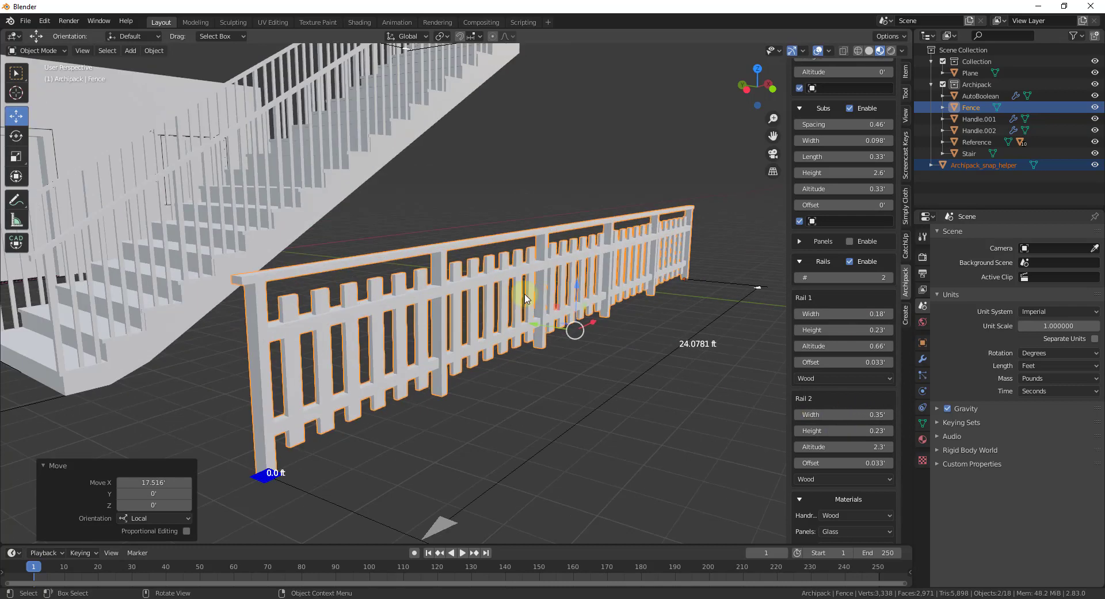
{"action": "middle_click_drag", "start_coordinate": [526, 296], "coordinate": [649, 308]}
{"action": "scroll", "coordinate": [548, 266], "scroll_direction": "down", "scroll_amount": 4}
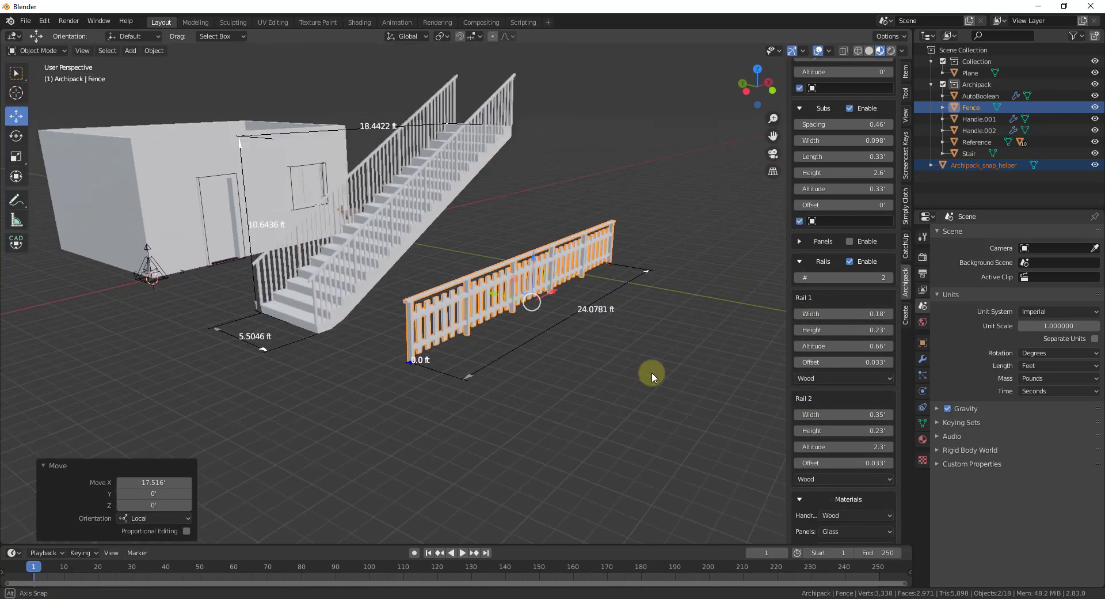
- Deselect the fence and add an Archipack truss
{"action": "scroll", "coordinate": [637, 308], "scroll_direction": "down", "scroll_amount": 2}
{"action": "left_click", "coordinate": [628, 327]}
{"action": "key", "text": "shift+a"}
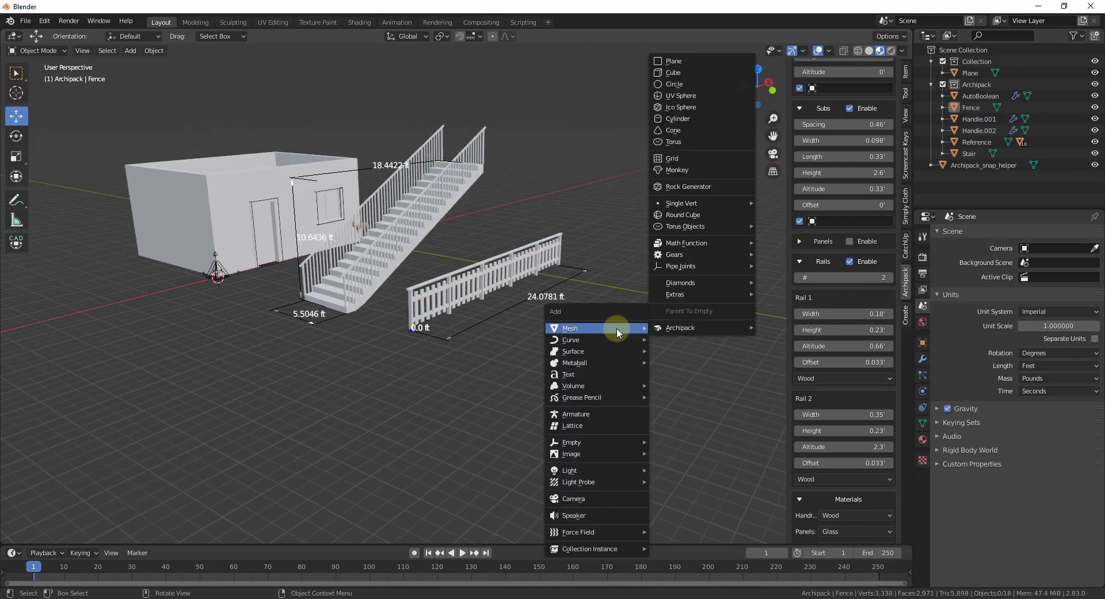
{"action": "key", "text": "shift+a"}
{"action": "mouse_move", "coordinate": [308, 272]}
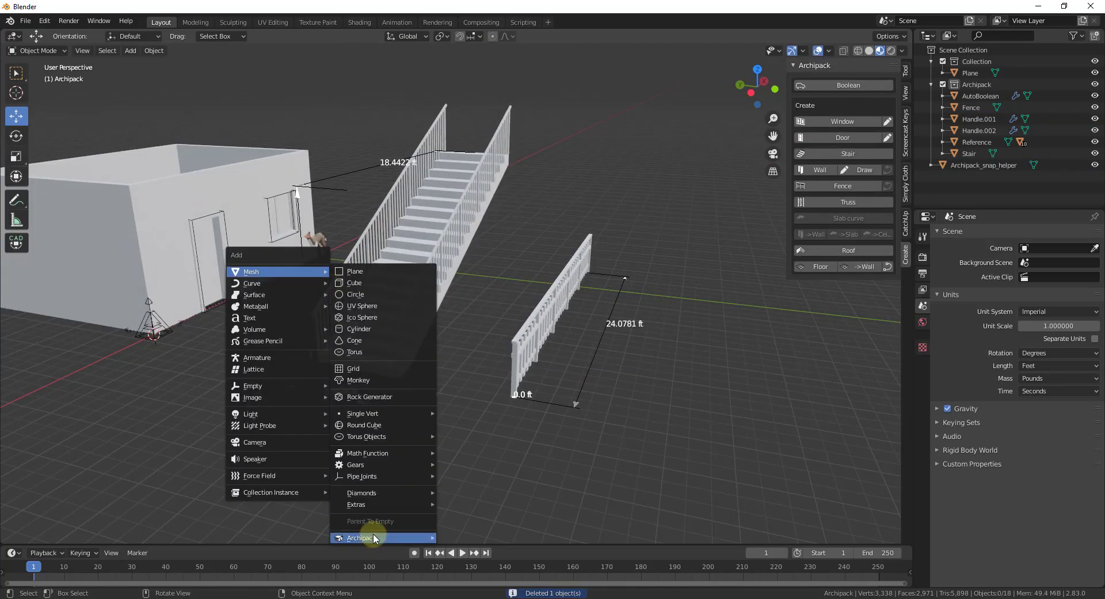
{"action": "mouse_move", "coordinate": [373, 537]}
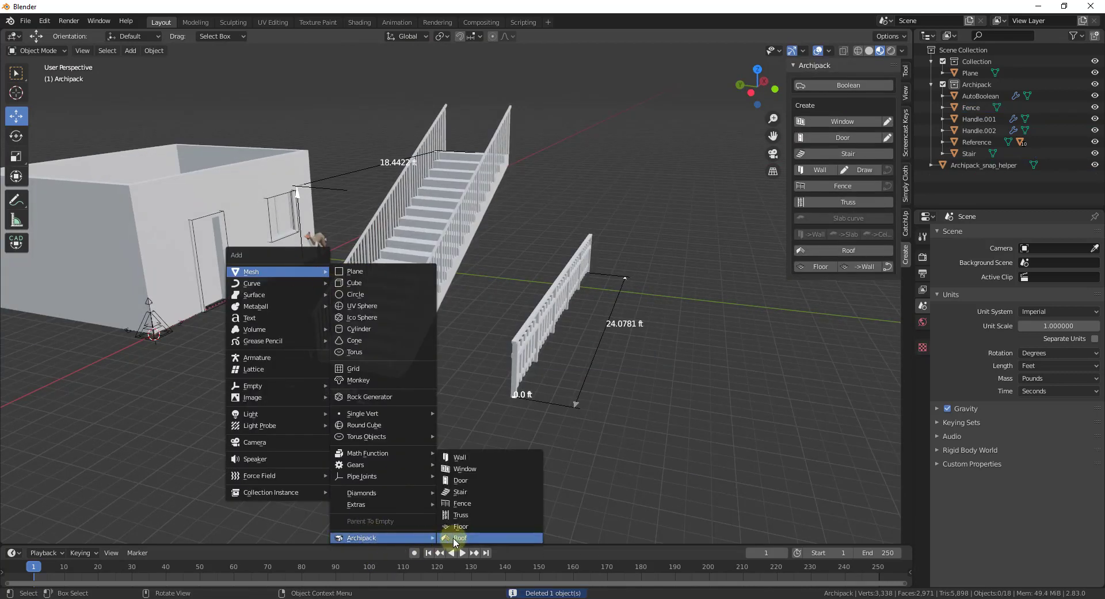
{"action": "left_click", "coordinate": [471, 516]}
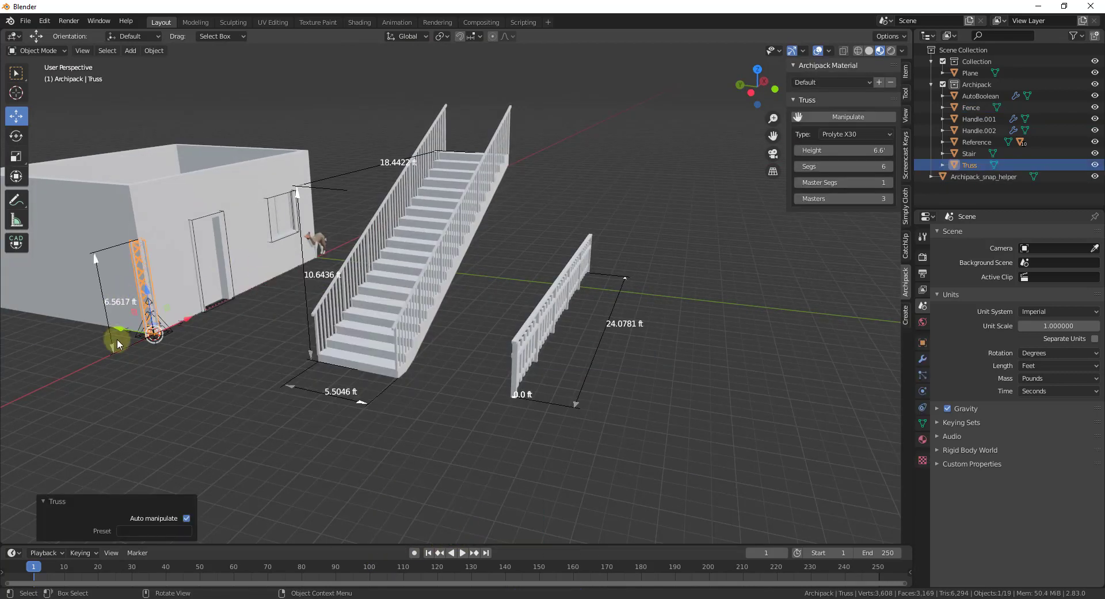
- Move the truss along negative Y past the fence and stretch it to about 14.51 ft high with its height handle
{"action": "left_click_drag", "start_coordinate": [119, 327], "coordinate": [679, 421]}
{"action": "scroll", "coordinate": [772, 327], "scroll_direction": "up", "scroll_amount": 1}
{"action": "middle_click_drag", "start_coordinate": [771, 326], "coordinate": [483, 309]}
{"action": "left_click_drag", "start_coordinate": [478, 301], "coordinate": [468, 92]}
{"action": "scroll", "coordinate": [516, 259], "scroll_direction": "down", "scroll_amount": 2}
{"action": "middle_click_drag", "start_coordinate": [319, 308], "coordinate": [439, 370]}
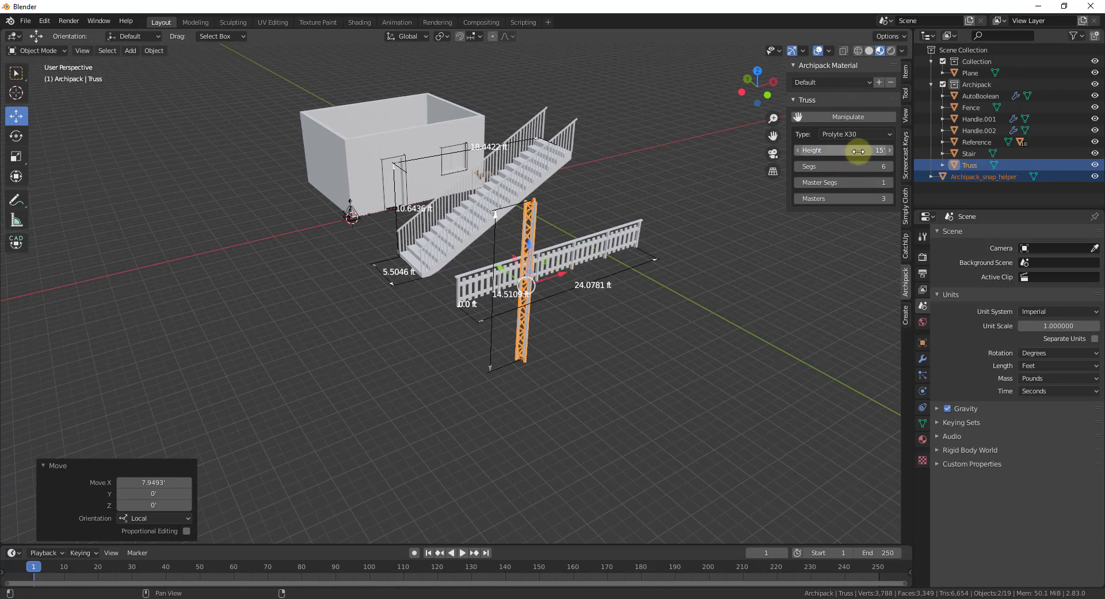
- Set the truss to 41 segments, 10 master segments and 13 masters
{"action": "left_click_drag", "start_coordinate": [860, 165], "coordinate": [841, 197]}
{"action": "scroll", "coordinate": [544, 297], "scroll_direction": "up", "scroll_amount": 2}
{"action": "scroll", "coordinate": [544, 297], "scroll_direction": "up", "scroll_amount": 2}
{"action": "middle_click_drag", "start_coordinate": [671, 259], "coordinate": [720, 185]}
- Try the OPTI Trilite 100 and Prolyte H40 truss types and switch back to Prolyte X30
{"action": "left_click", "coordinate": [867, 133]}
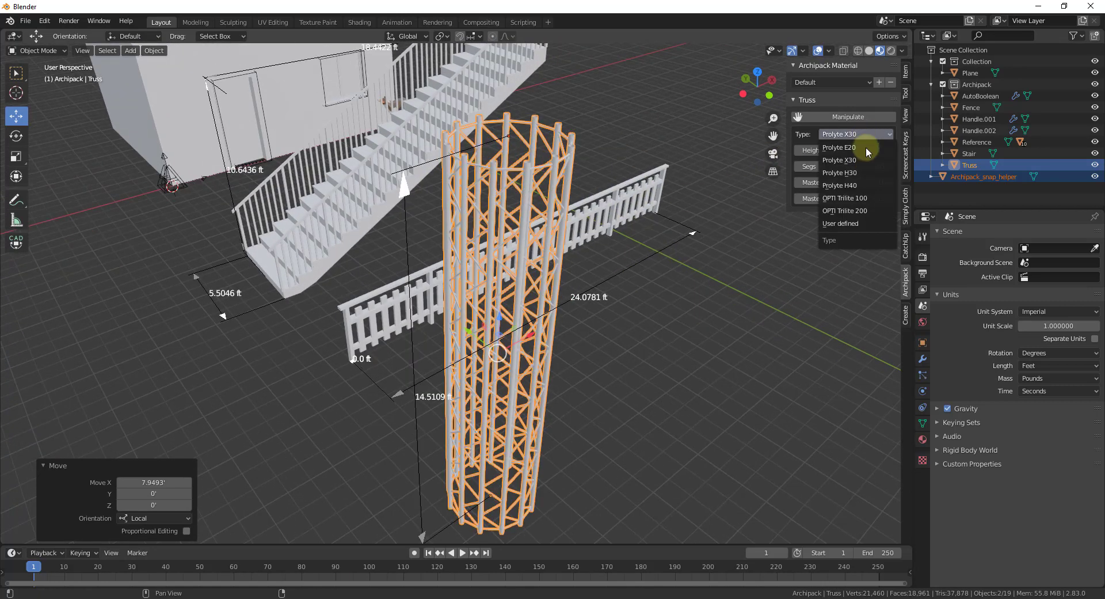
{"action": "left_click", "coordinate": [850, 198]}
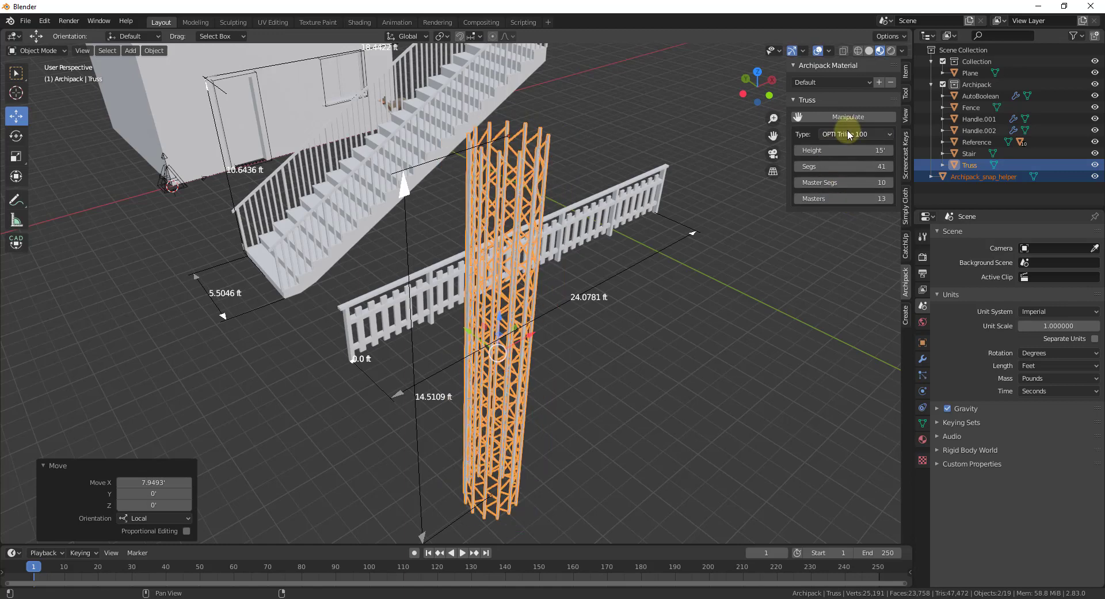
{"action": "left_click", "coordinate": [840, 133]}
{"action": "left_click", "coordinate": [839, 185]}
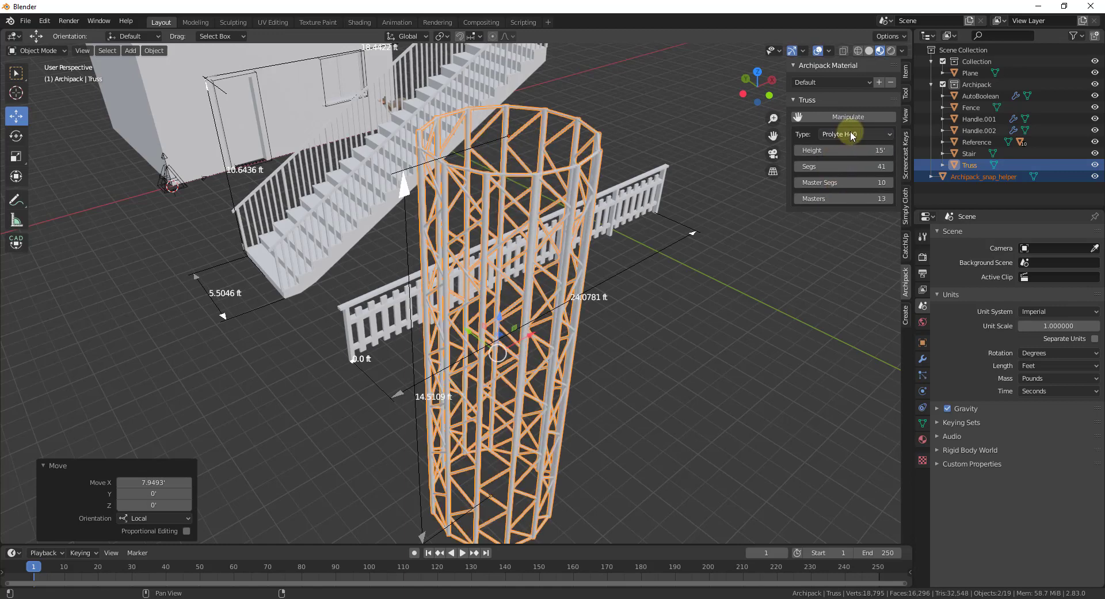
{"action": "left_click", "coordinate": [848, 133]}
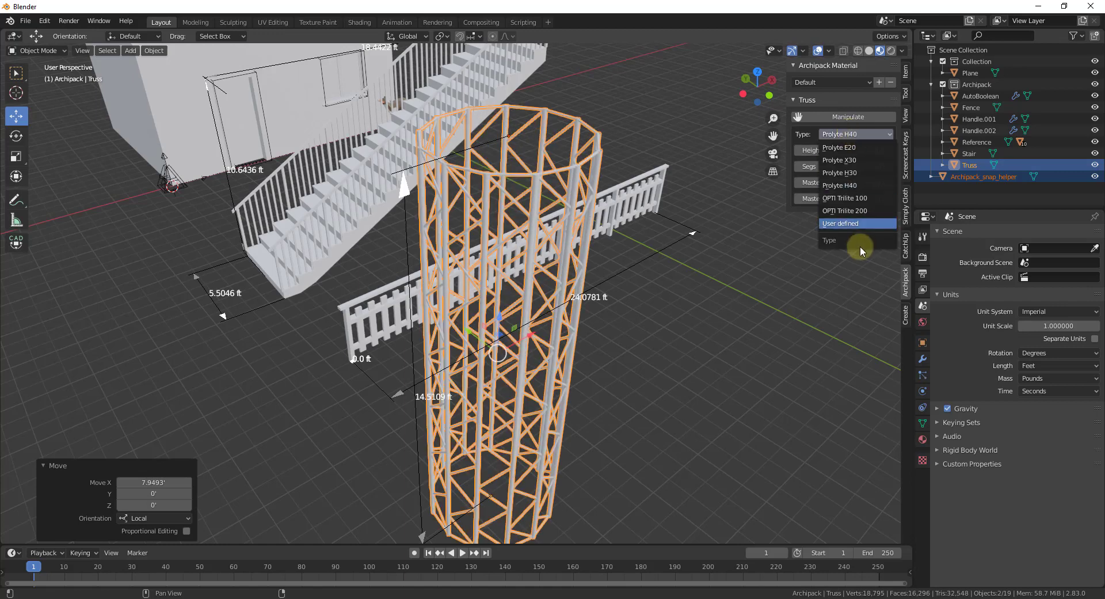
{"action": "left_click", "coordinate": [839, 160]}
- Reduce the truss's number of masters
{"action": "scroll", "coordinate": [592, 119], "scroll_direction": "down", "scroll_amount": 2}
{"action": "scroll", "coordinate": [575, 149], "scroll_direction": "down", "scroll_amount": 1}
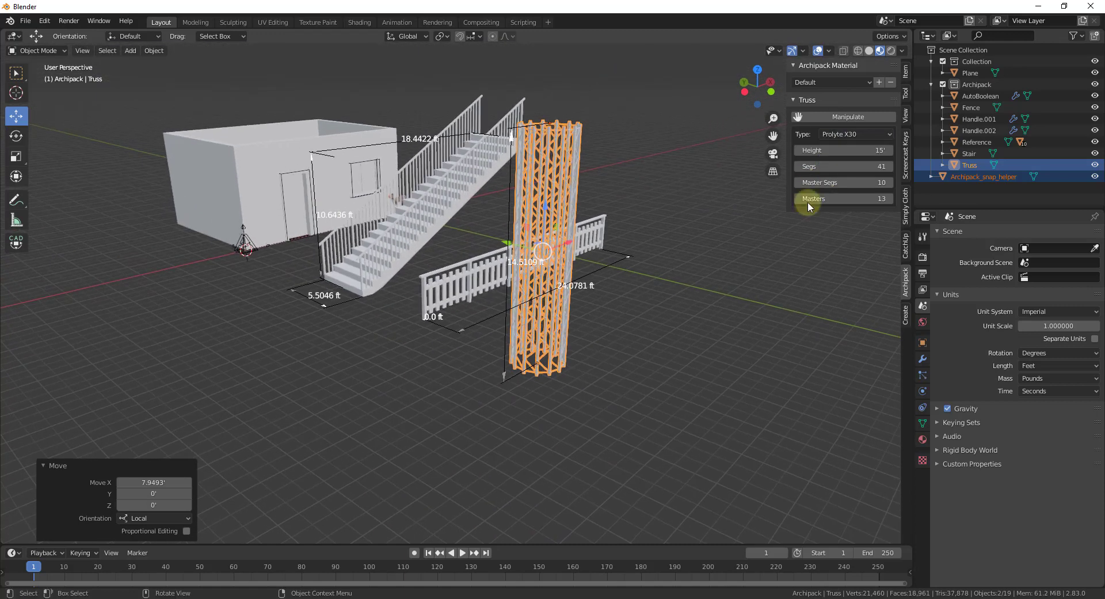
{"action": "left_click_drag", "start_coordinate": [838, 197], "coordinate": [825, 197]}
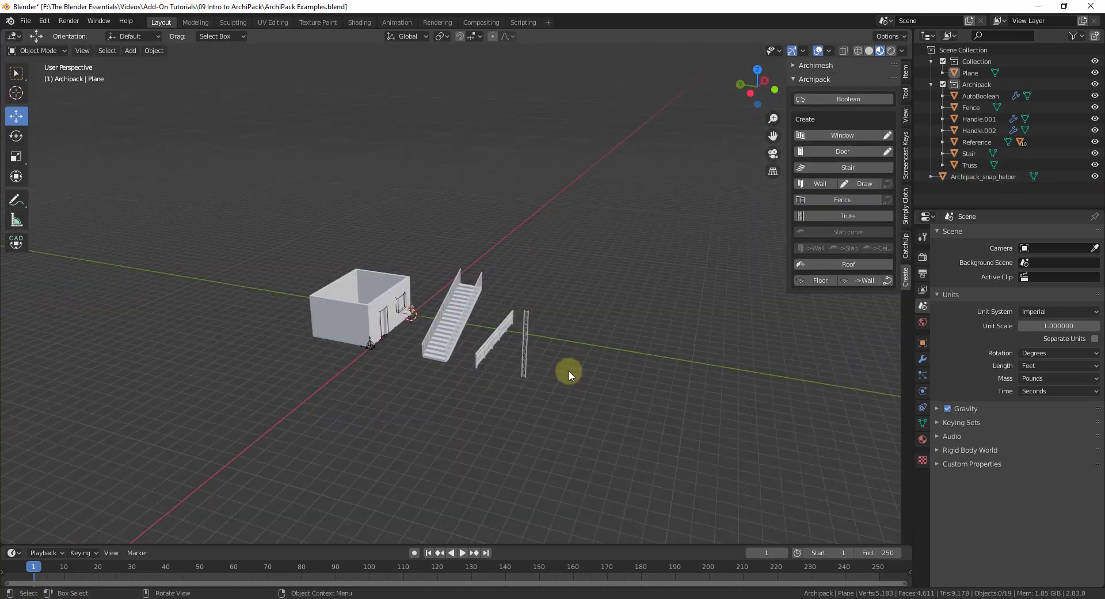
- Add an Archipack roof using the Metal preset
{"action": "scroll", "coordinate": [598, 357], "scroll_direction": "up", "scroll_amount": 2}
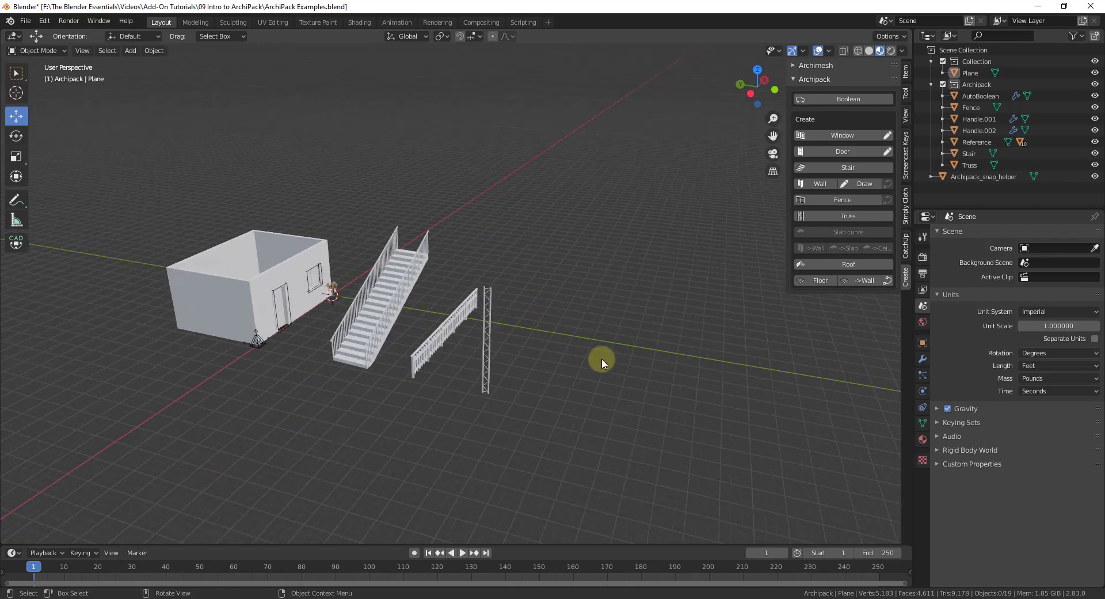
{"action": "key", "text": "shift+a"}
{"action": "mouse_move", "coordinate": [606, 353]}
{"action": "mouse_move", "coordinate": [661, 353]}
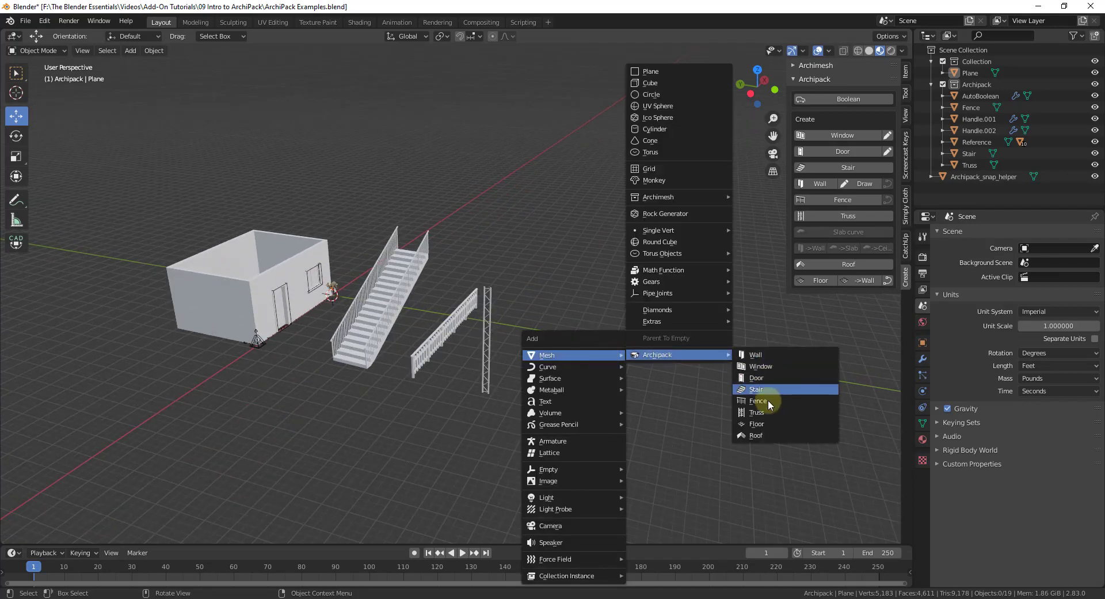
{"action": "left_click", "coordinate": [760, 435]}
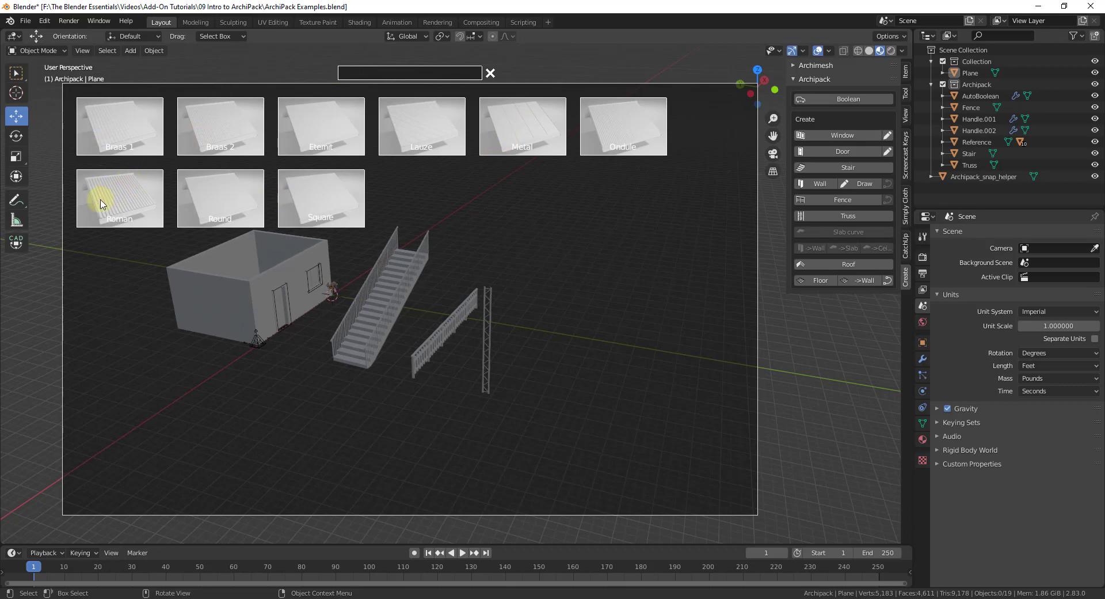
{"action": "left_click", "coordinate": [618, 133]}
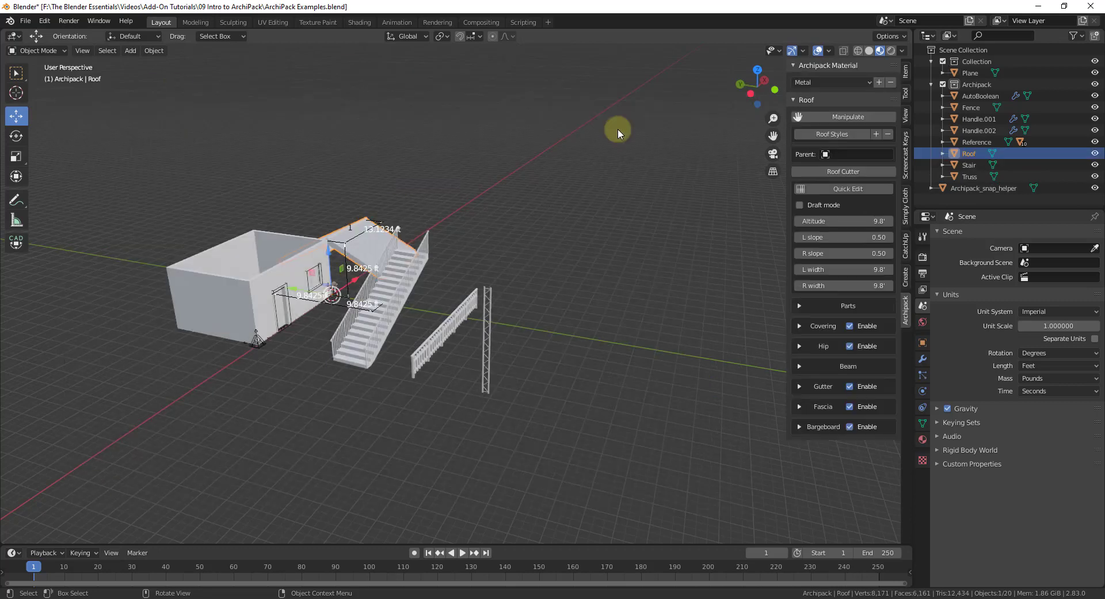
- Set the roof's altitude to about 9.4 ft, left slope to 0.46, left width to about 10 ft and right width to about 9.7 ft
{"action": "middle_click_drag", "start_coordinate": [447, 246], "coordinate": [576, 241]}
{"action": "middle_click_drag", "start_coordinate": [201, 290], "coordinate": [115, 290]}
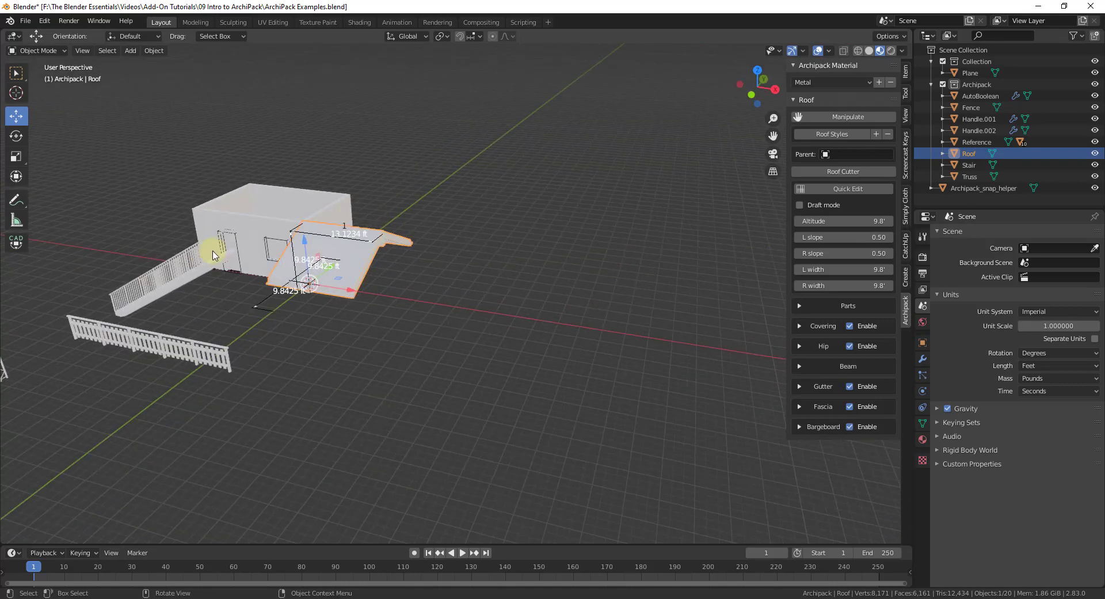
{"action": "scroll", "coordinate": [318, 256], "scroll_direction": "up", "scroll_amount": 9}
{"action": "scroll", "coordinate": [458, 292], "scroll_direction": "down", "scroll_amount": 6}
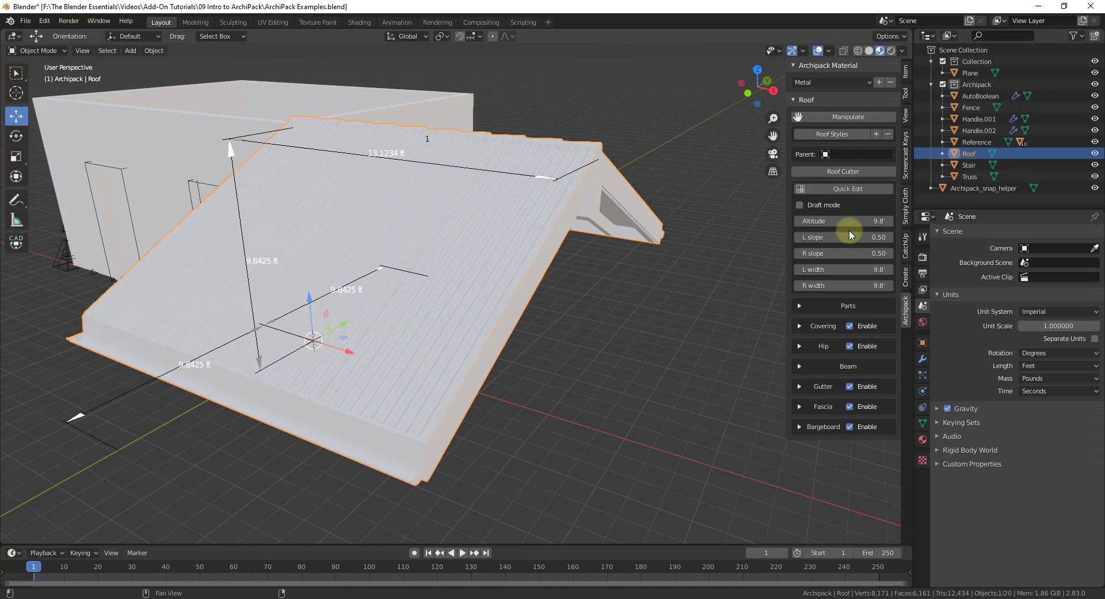
{"action": "left_click_drag", "start_coordinate": [851, 221], "coordinate": [832, 235]}
{"action": "middle_click_drag", "start_coordinate": [592, 275], "coordinate": [328, 233]}
{"action": "mouse_move", "coordinate": [864, 286]}
{"action": "left_mouse_down"}
{"action": "mouse_move", "coordinate": [878, 286]}
{"action": "mouse_move", "coordinate": [853, 286]}
{"action": "mouse_move", "coordinate": [868, 287]}
{"action": "mouse_move", "coordinate": [853, 281]}
{"action": "mouse_move", "coordinate": [863, 270]}
{"action": "mouse_move", "coordinate": [846, 271]}
{"action": "mouse_move", "coordinate": [858, 270]}
{"action": "left_mouse_up"}
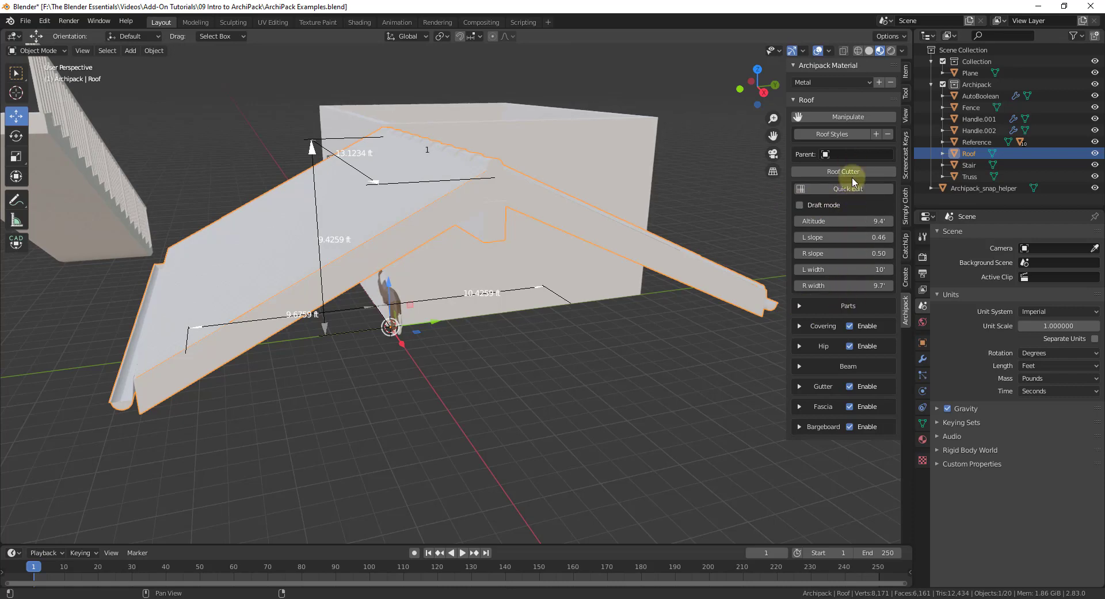
- Move the roof clear of the room and past the truss, shifting it about 18.15 ft along negative X
{"action": "middle_click_drag", "start_coordinate": [420, 233], "coordinate": [819, 301]}
{"action": "scroll", "coordinate": [567, 193], "scroll_direction": "up", "scroll_amount": 5}
{"action": "scroll", "coordinate": [567, 194], "scroll_direction": "up", "scroll_amount": 3}
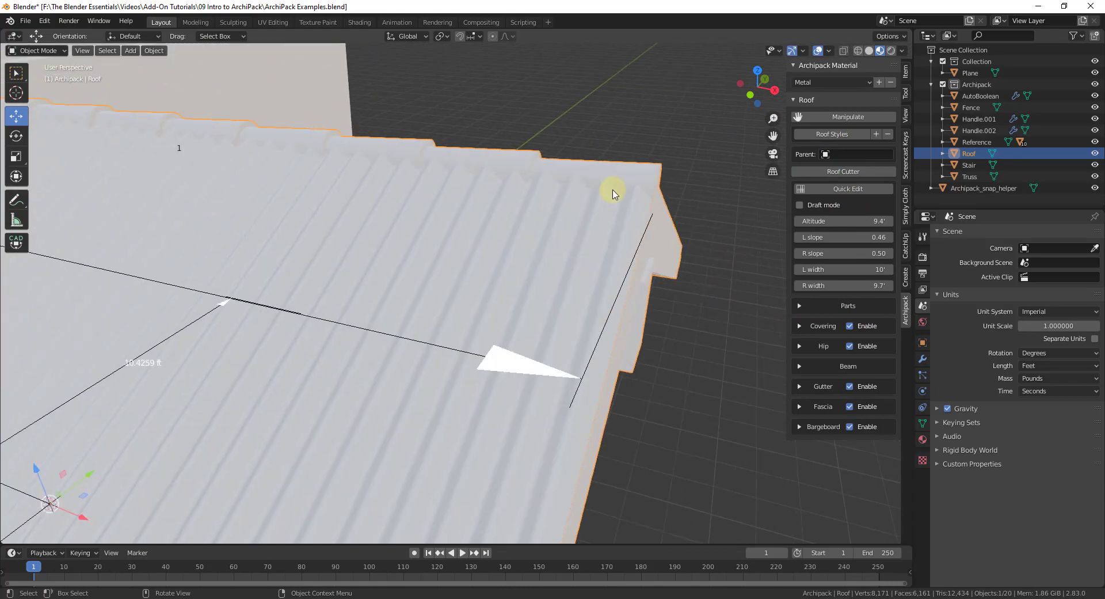
{"action": "scroll", "coordinate": [628, 196], "scroll_direction": "down", "scroll_amount": 9}
{"action": "middle_click_drag", "start_coordinate": [143, 256], "coordinate": [95, 266]}
{"action": "scroll", "coordinate": [602, 252], "scroll_direction": "down", "scroll_amount": 5}
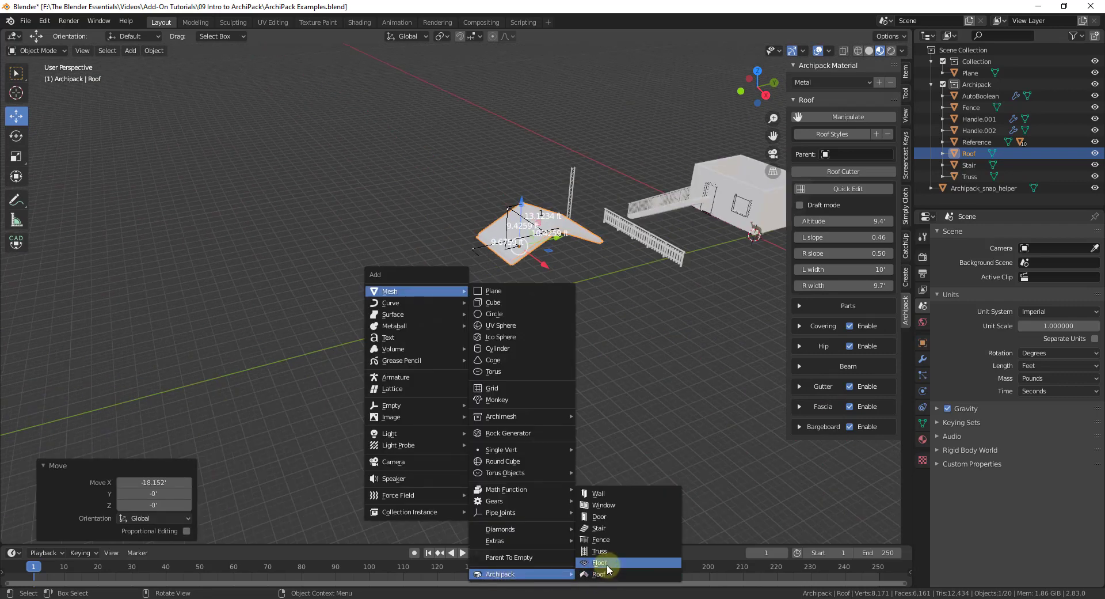
- Add an Archipack floor using the Boards 200x20 preset and move it about 82 ft along negative Y
{"action": "left_click", "coordinate": [610, 573]}
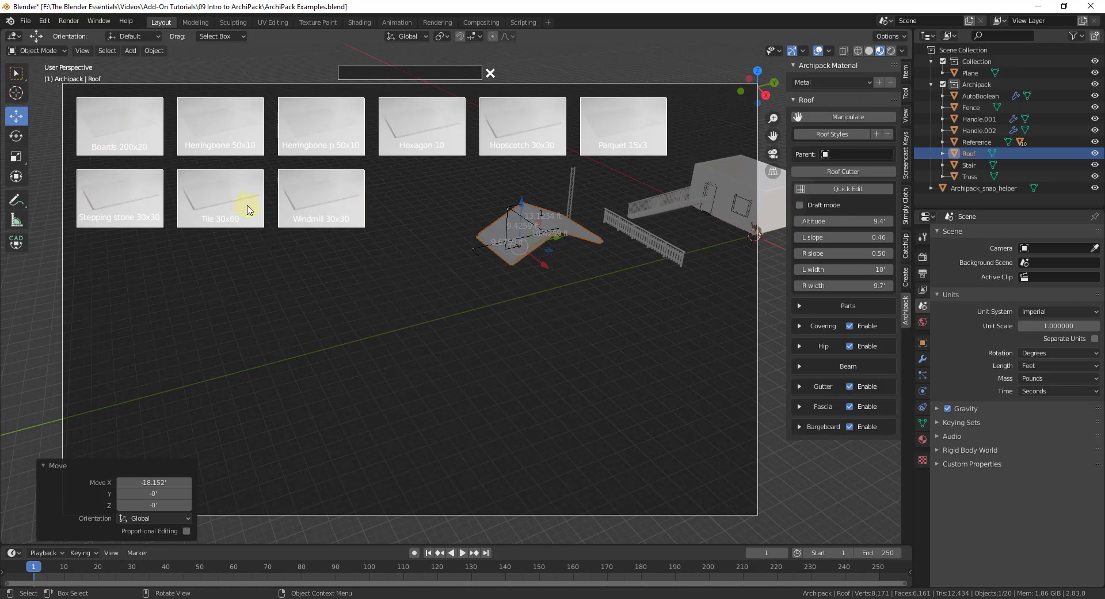
{"action": "left_click", "coordinate": [117, 126]}
{"action": "key", "text": "g"}
{"action": "key", "text": "y"}
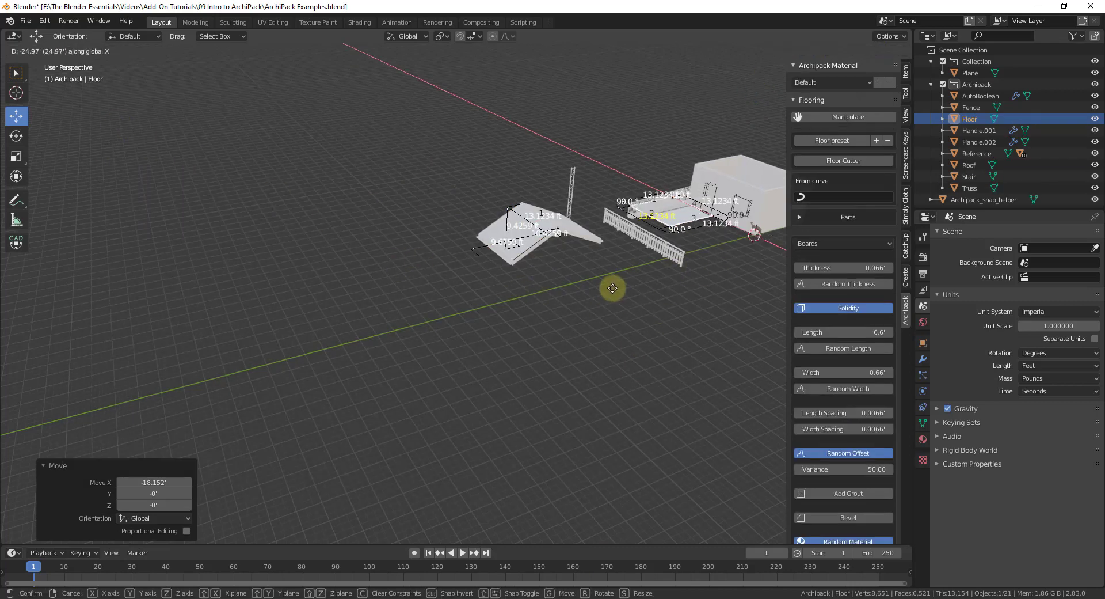
{"action": "left_click", "coordinate": [365, 314]}
- Examine the floor's board layout, joints and edge thickness up close
{"action": "scroll", "coordinate": [369, 328], "scroll_direction": "up", "scroll_amount": 10}
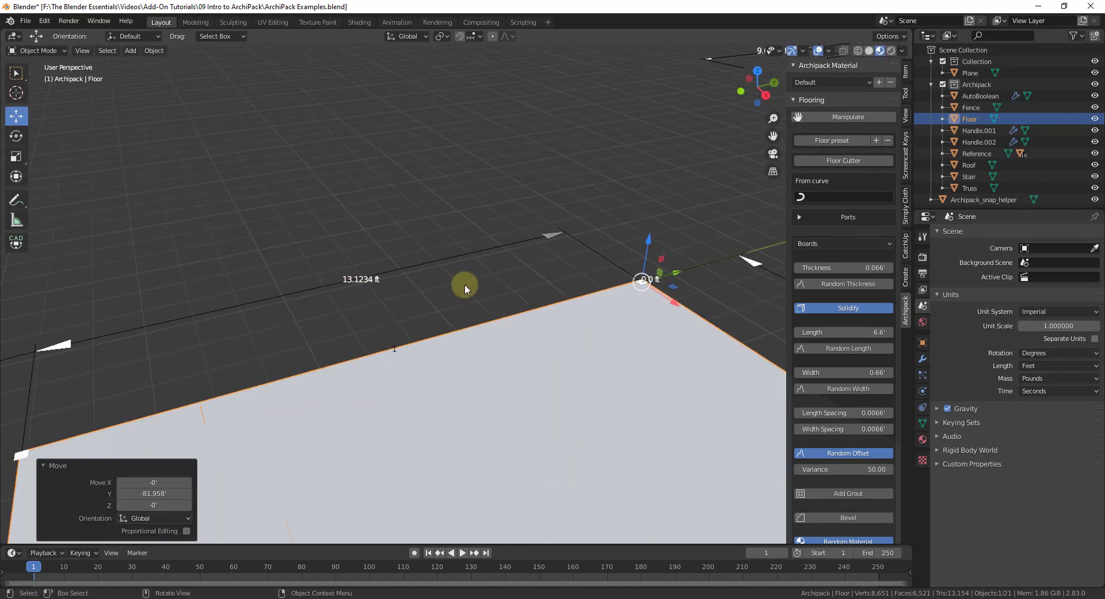
{"action": "scroll", "coordinate": [464, 288], "scroll_direction": "down", "scroll_amount": 3}
{"action": "scroll", "coordinate": [482, 441], "scroll_direction": "up", "scroll_amount": 5}
{"action": "middle_click_drag", "start_coordinate": [481, 438], "coordinate": [777, 344]}
{"action": "scroll", "coordinate": [515, 286], "scroll_direction": "down", "scroll_amount": 3}
{"action": "middle_click_drag", "start_coordinate": [518, 300], "coordinate": [552, 317]}
{"action": "scroll", "coordinate": [708, 454], "scroll_direction": "up", "scroll_amount": 1}
{"action": "scroll", "coordinate": [705, 442], "scroll_direction": "up", "scroll_amount": 1}
{"action": "scroll", "coordinate": [572, 350], "scroll_direction": "down", "scroll_amount": 3}
{"action": "scroll", "coordinate": [590, 414], "scroll_direction": "up", "scroll_amount": 5}
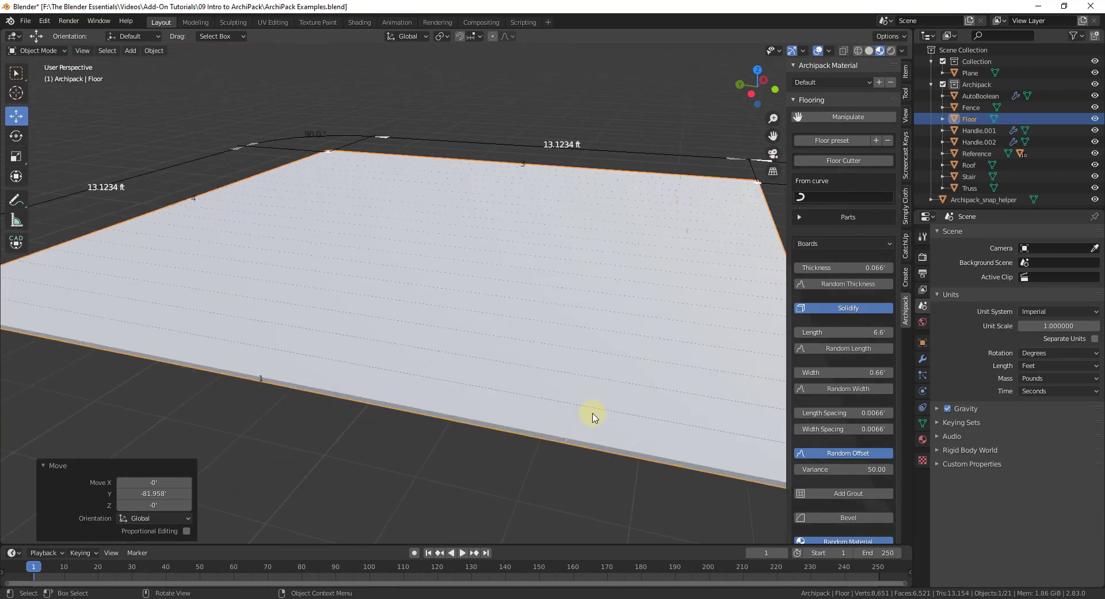
{"action": "middle_click_drag", "start_coordinate": [599, 475], "coordinate": [554, 440]}
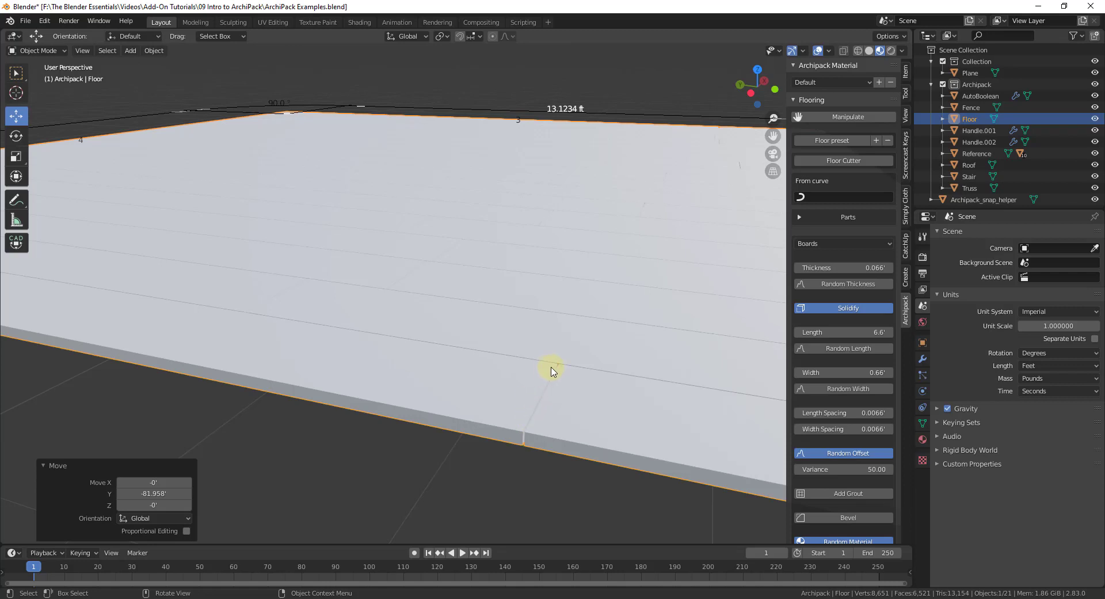
{"action": "scroll", "coordinate": [593, 403], "scroll_direction": "down", "scroll_amount": 3}
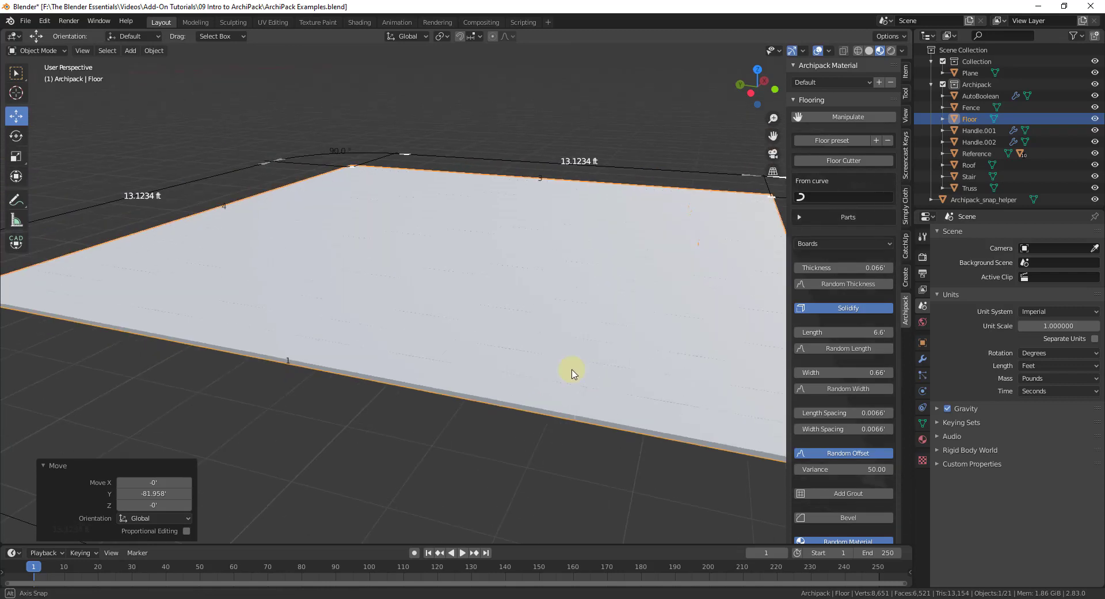
{"action": "scroll", "coordinate": [568, 377], "scroll_direction": "up", "scroll_amount": 3}
{"action": "scroll", "coordinate": [862, 354], "scroll_direction": "down", "scroll_amount": 1}
{"action": "scroll", "coordinate": [862, 354], "scroll_direction": "up", "scroll_amount": 1}
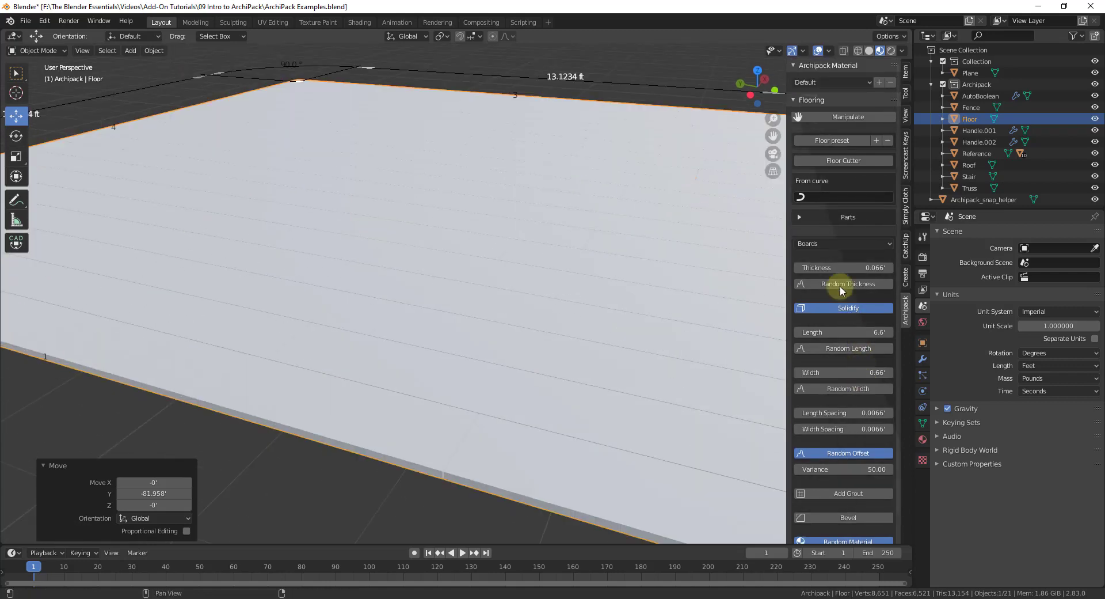
- Set the floor's board width to about 0.24 ft
{"action": "scroll", "coordinate": [843, 282], "scroll_direction": "down", "scroll_amount": 1}
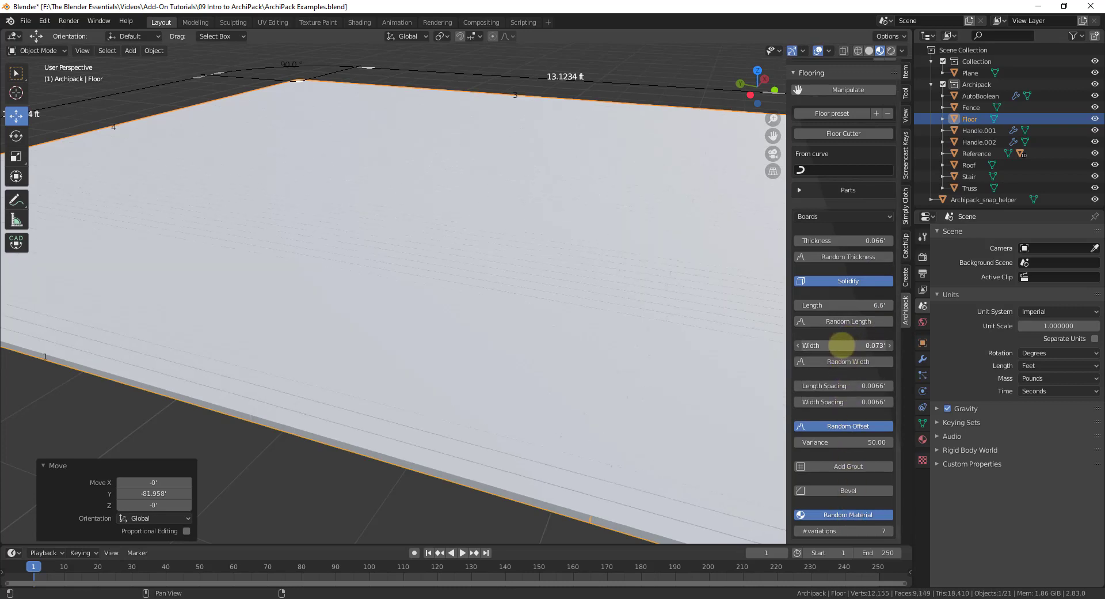
{"action": "left_click_drag", "start_coordinate": [842, 345], "coordinate": [843, 345]}
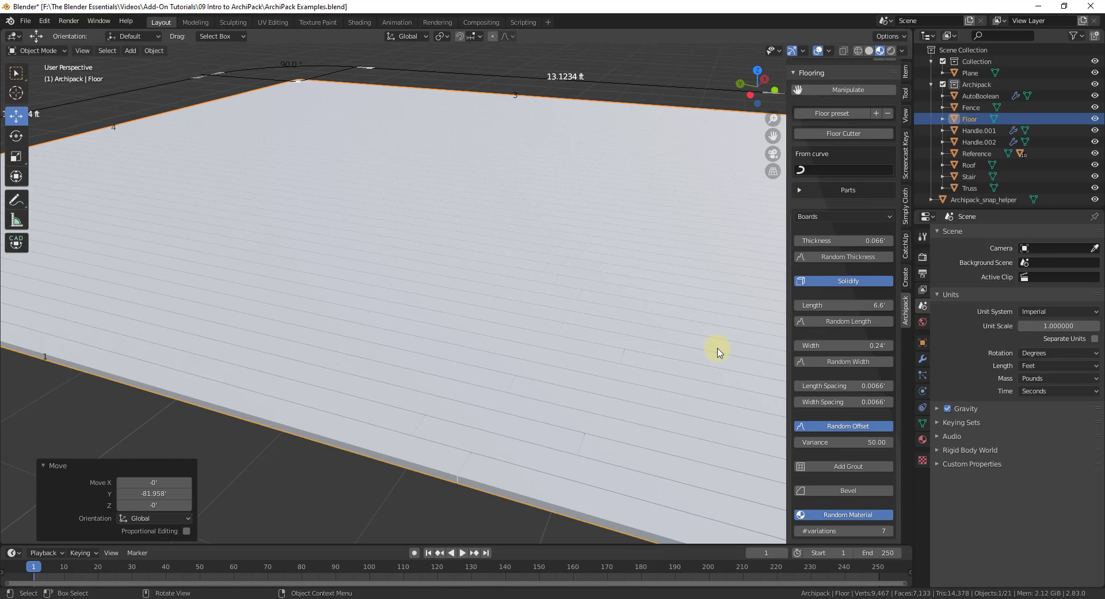
{"action": "scroll", "coordinate": [716, 347], "scroll_direction": "down", "scroll_amount": 3}
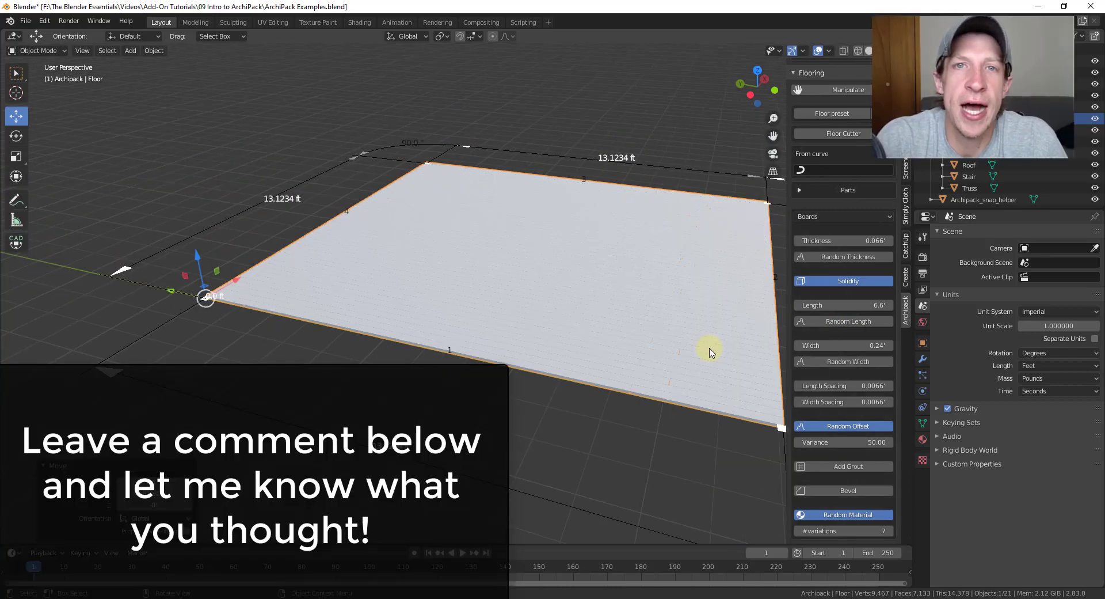